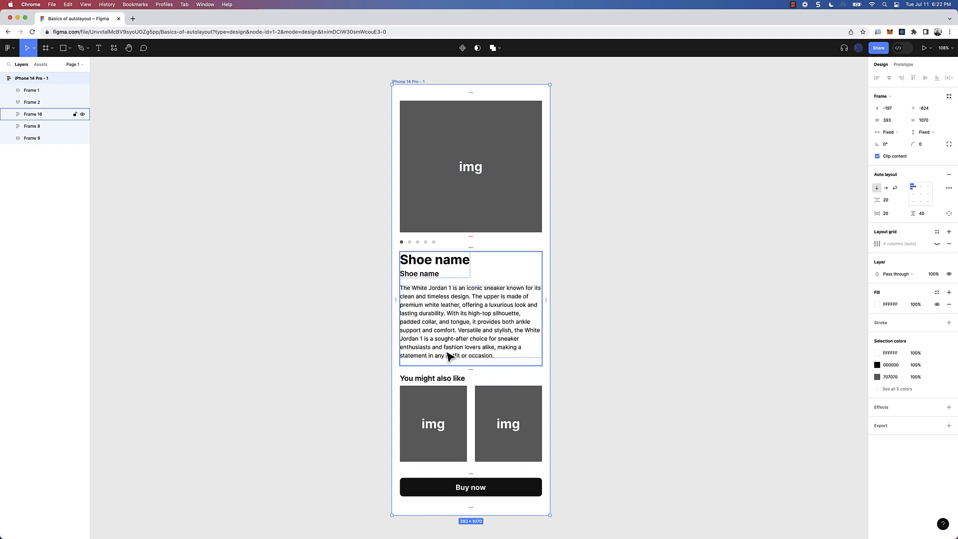
{"action": "left_click", "coordinate": [491, 445]}
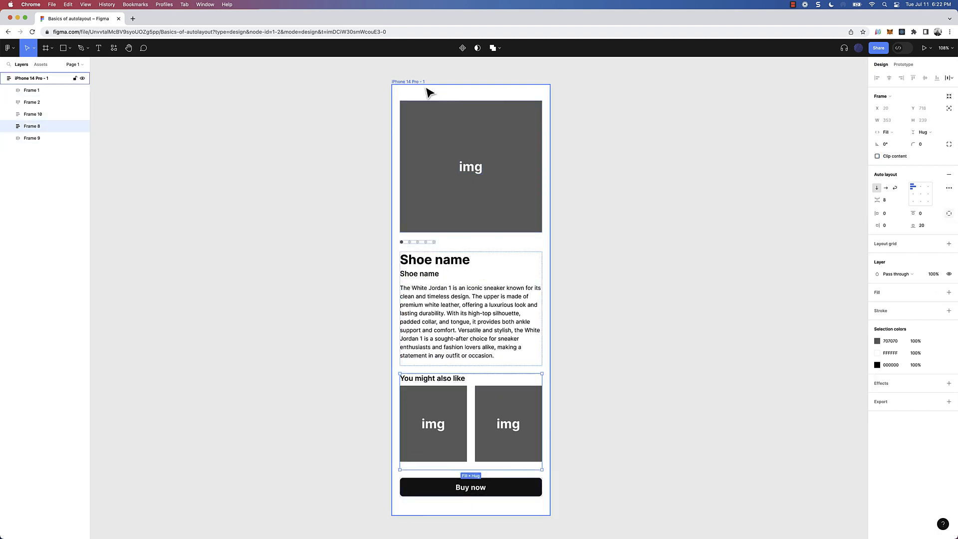
{"action": "left_click", "coordinate": [411, 84]}
{"action": "mouse_move", "coordinate": [572, 268]}
{"action": "left_mouse_down"}
{"action": "mouse_move", "coordinate": [636, 263]}
{"action": "mouse_move", "coordinate": [571, 262]}
{"action": "left_mouse_up"}
{"action": "key", "text": "super+z"}
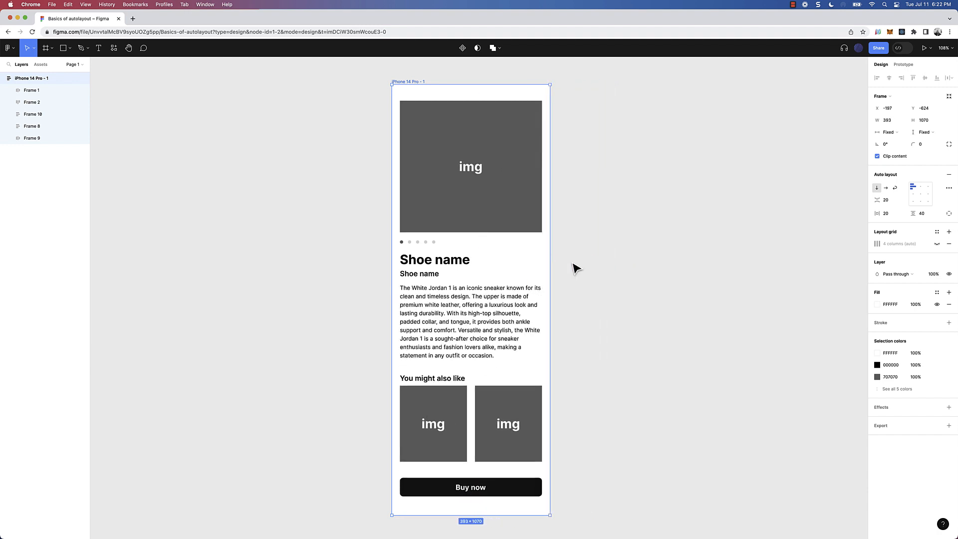
{"action": "left_click", "coordinate": [575, 268]}
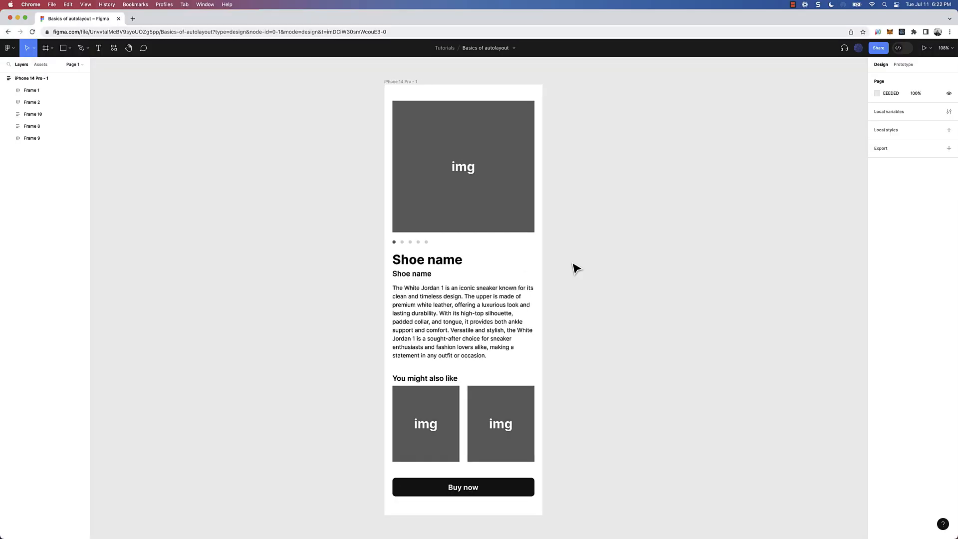
- Add an iPhone 14 Pro frame and place it beside the existing shoe design, aligned with its upper edge
{"action": "scroll", "coordinate": [574, 268], "scroll_direction": "right", "scroll_amount": 3}
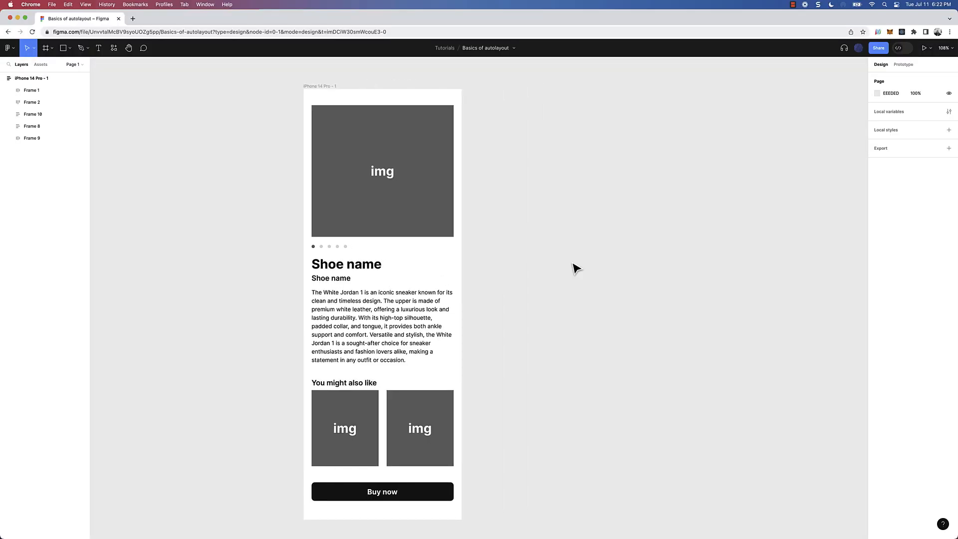
{"action": "scroll", "coordinate": [574, 268], "scroll_direction": "right", "scroll_amount": 3}
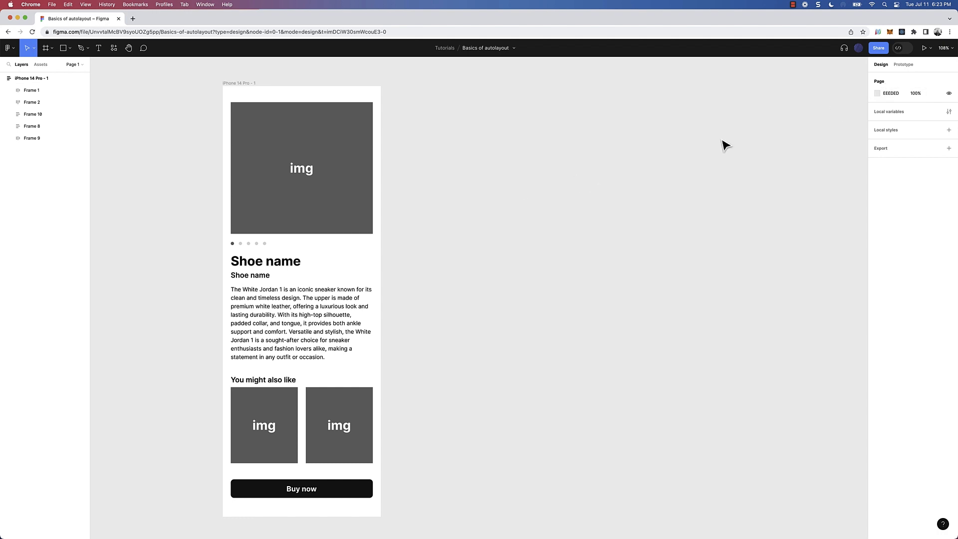
{"action": "key", "text": "f"}
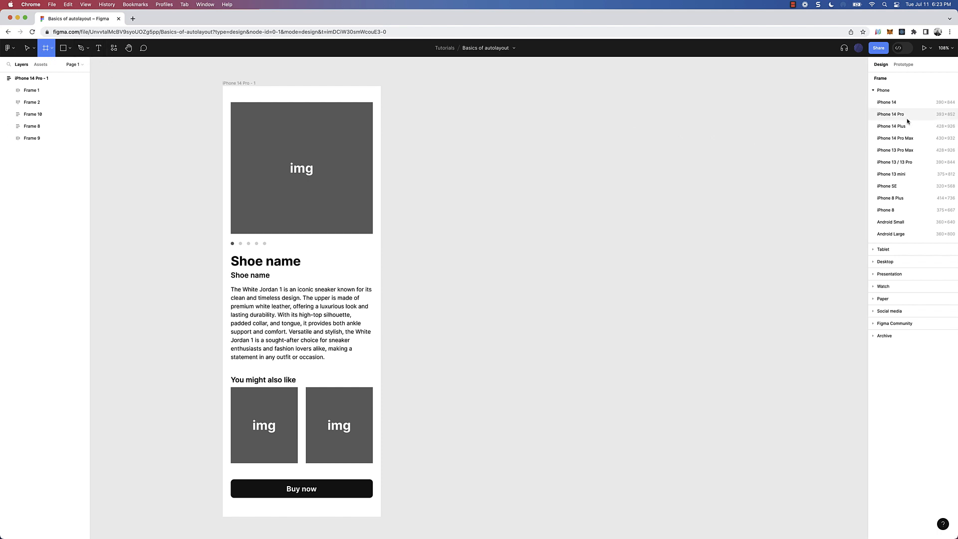
{"action": "left_click", "coordinate": [890, 114]}
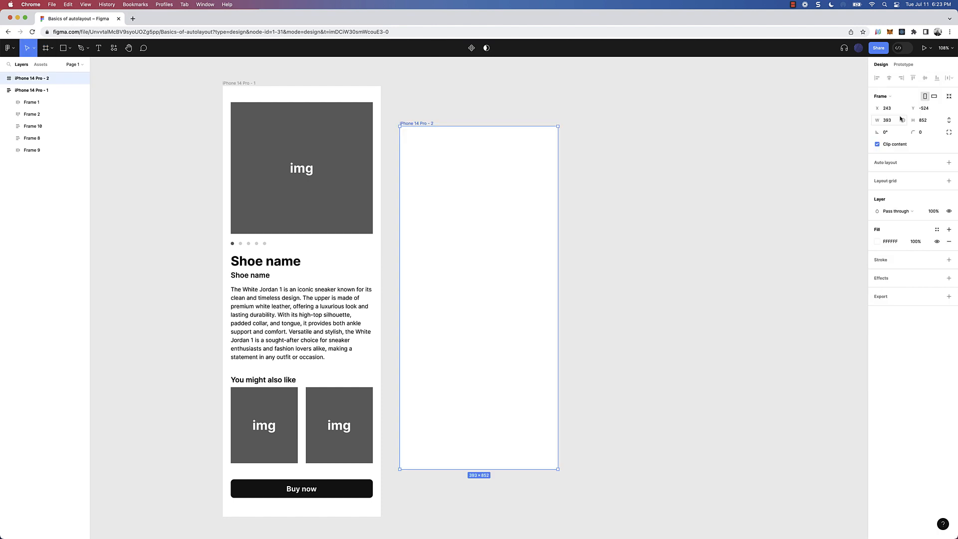
{"action": "left_click_drag", "start_coordinate": [417, 128], "coordinate": [442, 86]}
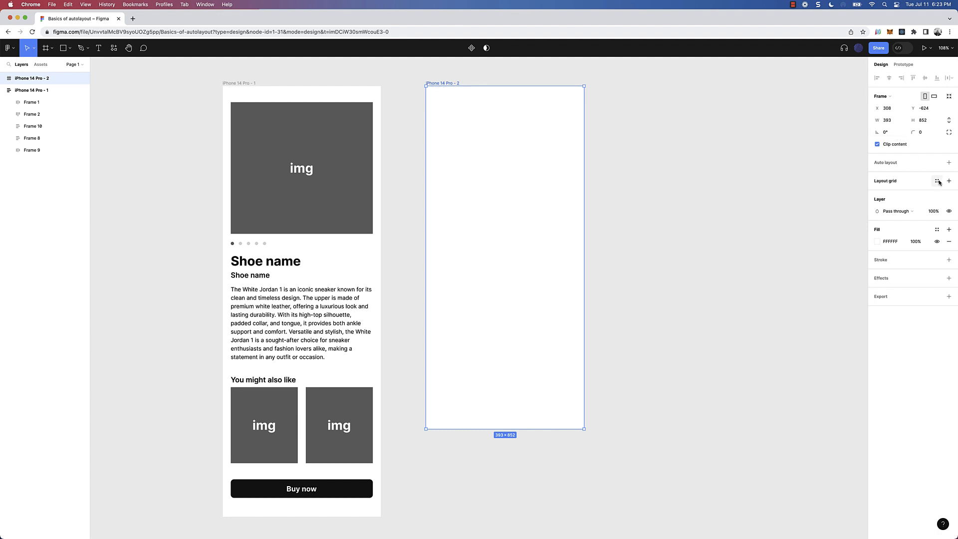
- Add auto layout to the new iPhone frame and set its horizontal padding to 20
{"action": "left_click", "coordinate": [950, 163]}
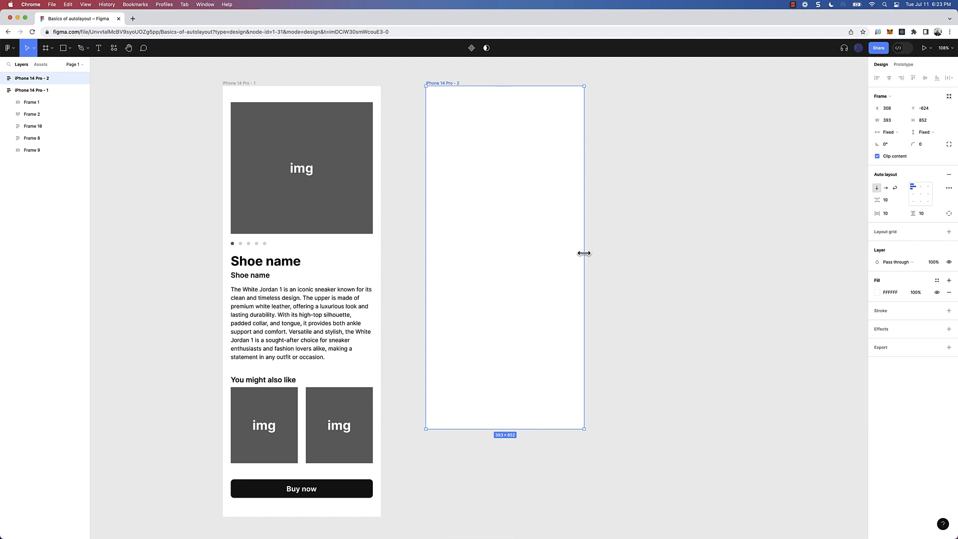
{"action": "mouse_move", "coordinate": [581, 258]}
{"action": "left_click", "coordinate": [893, 215]}
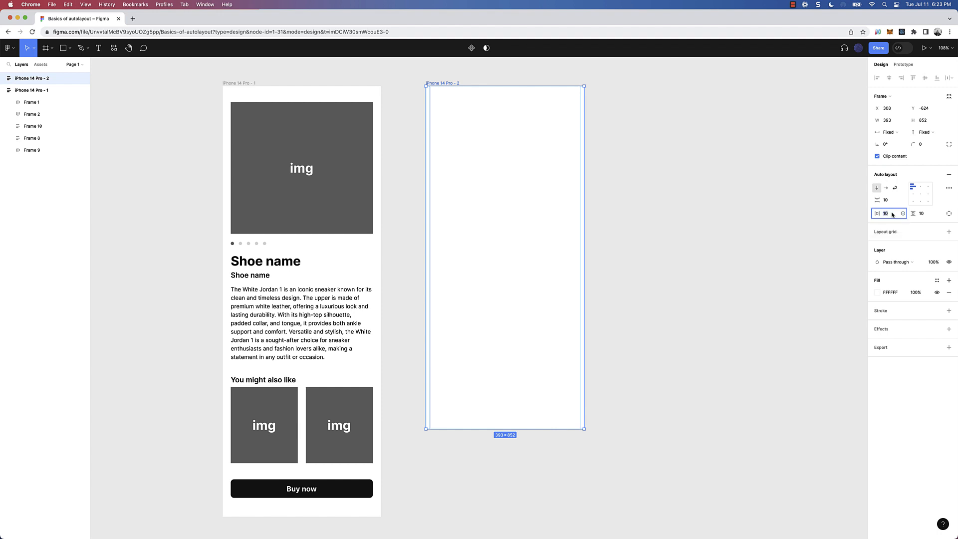
{"action": "type", "text": "20"}
{"action": "left_click", "coordinate": [626, 194]}
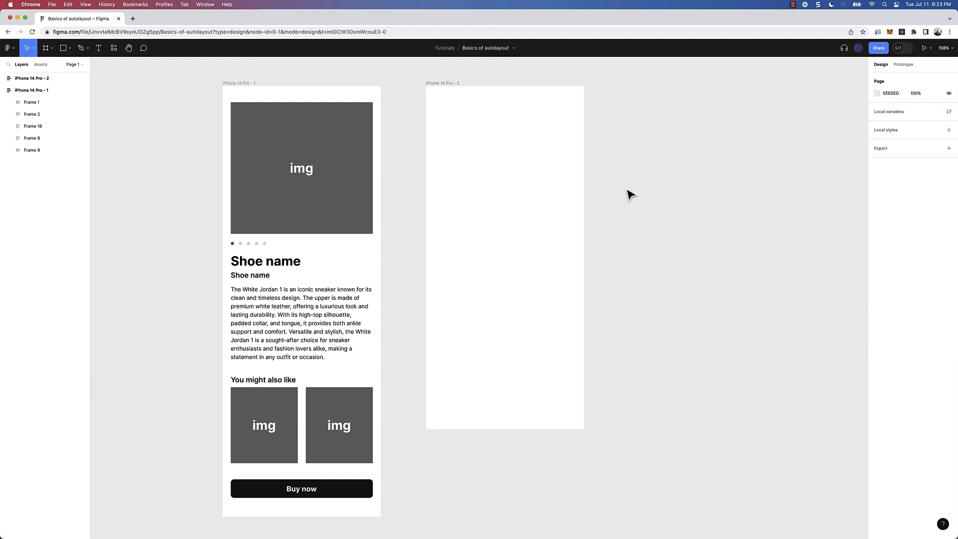
- Draw a nested frame about 269 by 220 inside the upper part of the empty iPhone frame
{"action": "key", "text": "r"}
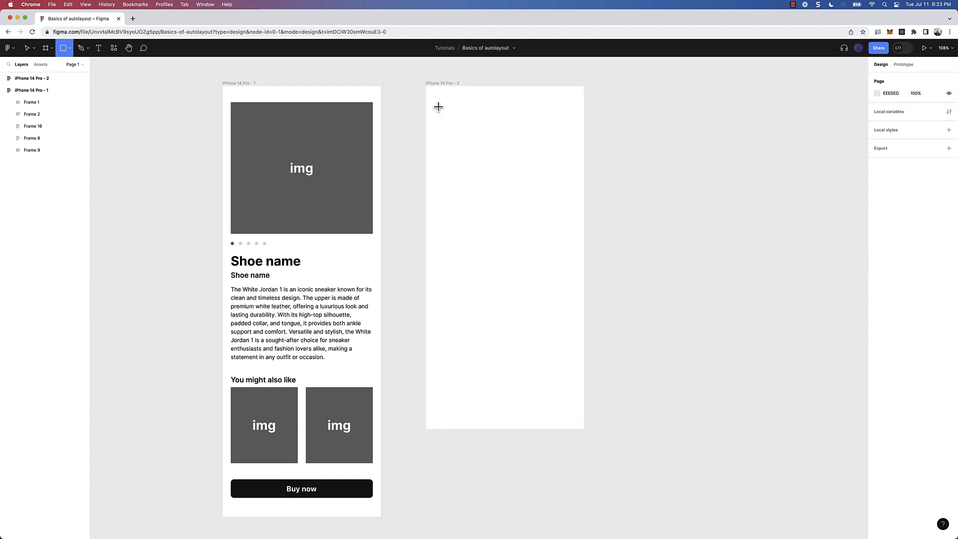
{"action": "left_click", "coordinate": [50, 51]}
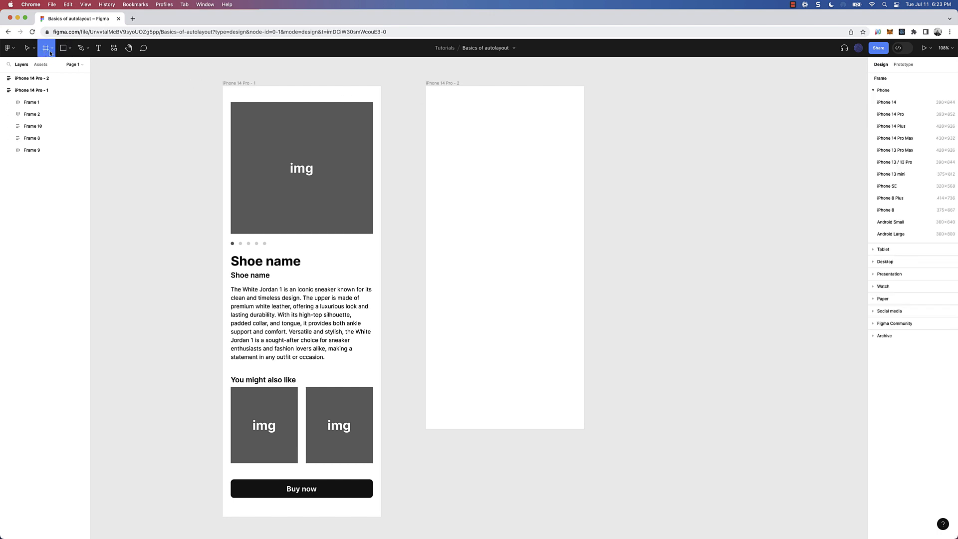
{"action": "left_click_drag", "start_coordinate": [449, 118], "coordinate": [558, 207]}
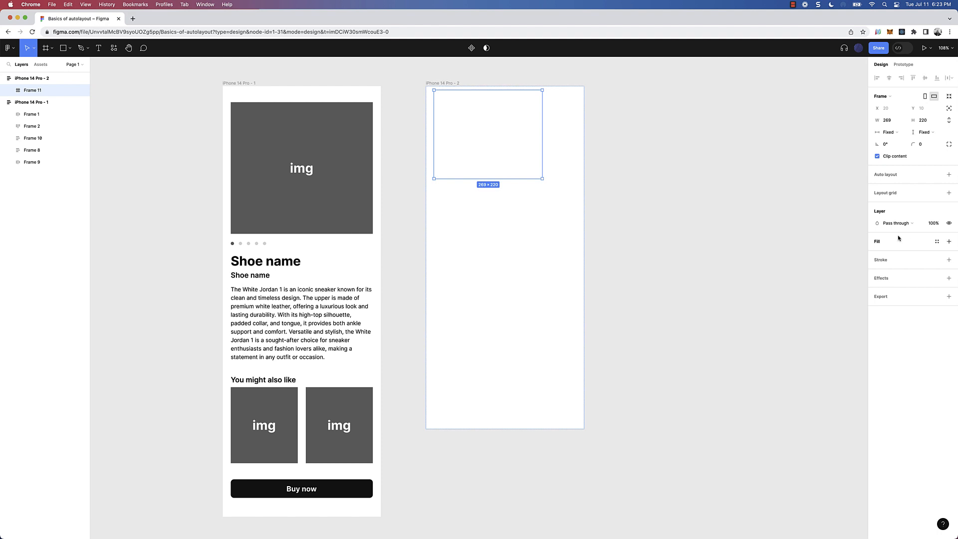
- Give the nested frame a gray 636363 fill and set its width to Fill container
{"action": "left_click", "coordinate": [877, 243]}
{"action": "left_click", "coordinate": [877, 254]}
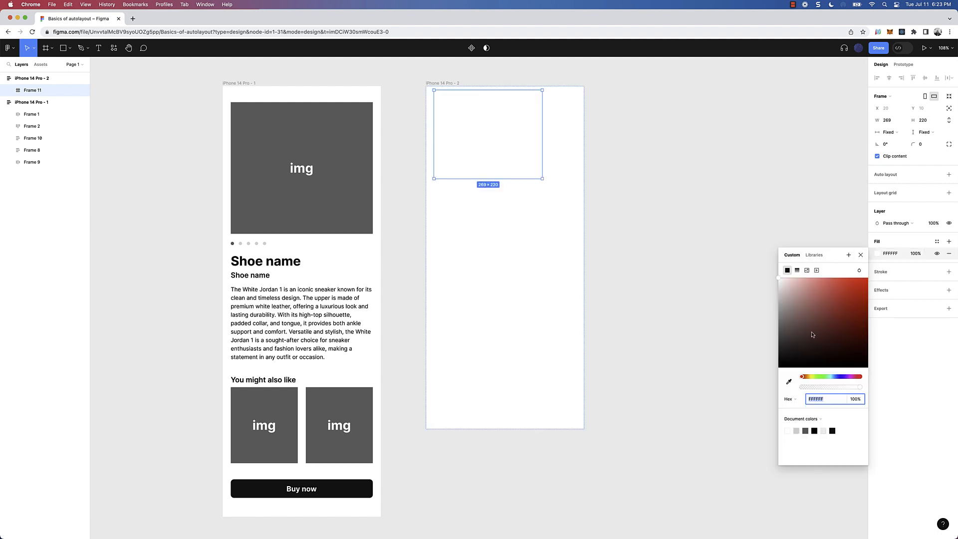
{"action": "left_click_drag", "start_coordinate": [813, 334], "coordinate": [755, 350]}
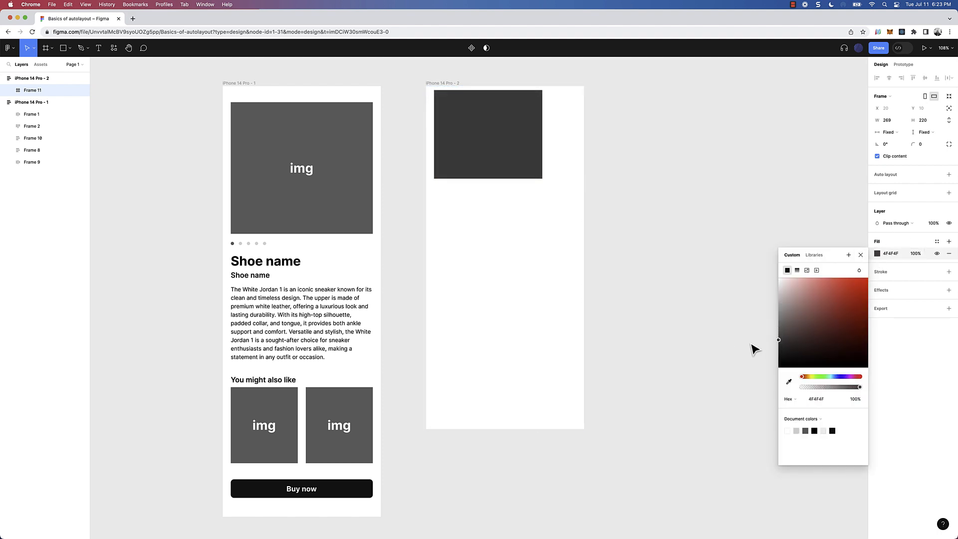
{"action": "left_click", "coordinate": [755, 349]}
{"action": "left_click", "coordinate": [463, 160]}
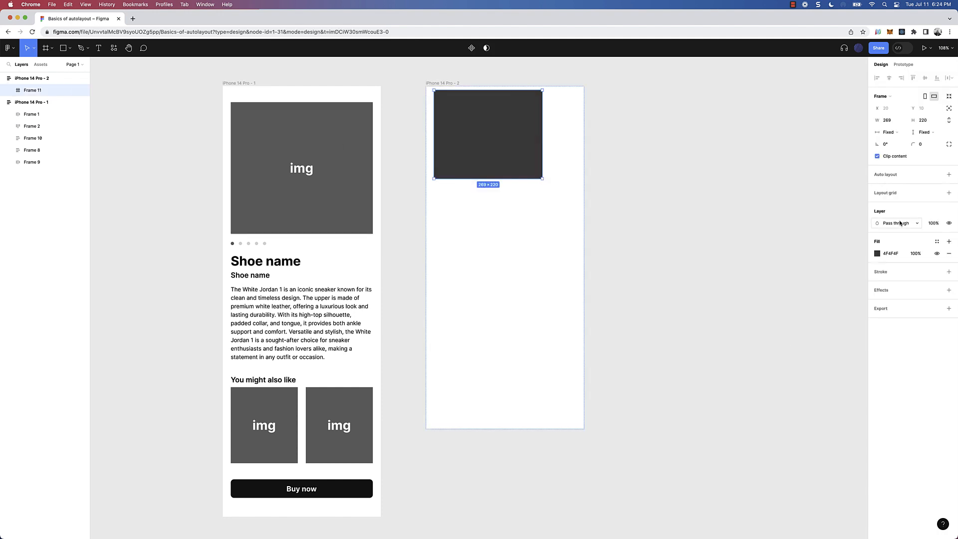
{"action": "left_click", "coordinate": [878, 254]}
{"action": "left_click_drag", "start_coordinate": [782, 338], "coordinate": [777, 338]}
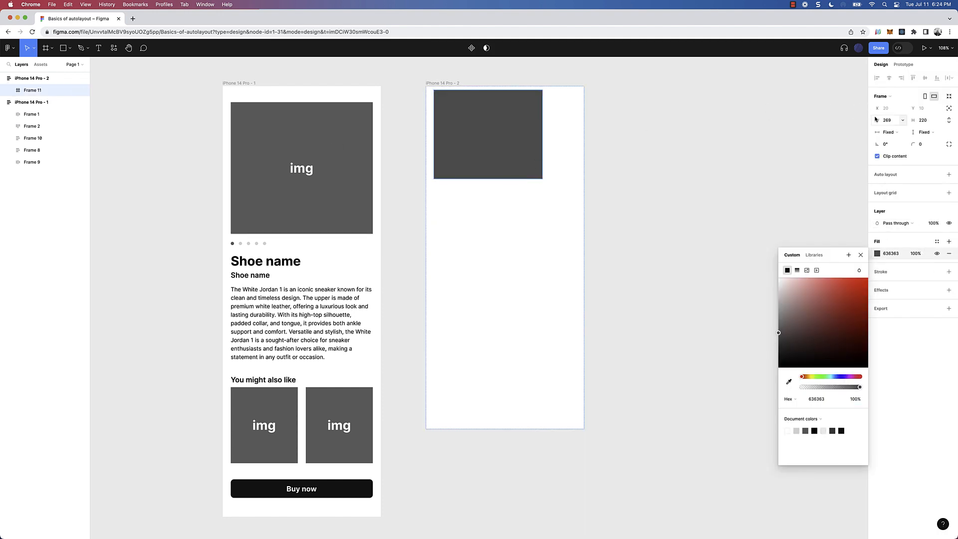
{"action": "left_click", "coordinate": [904, 133]}
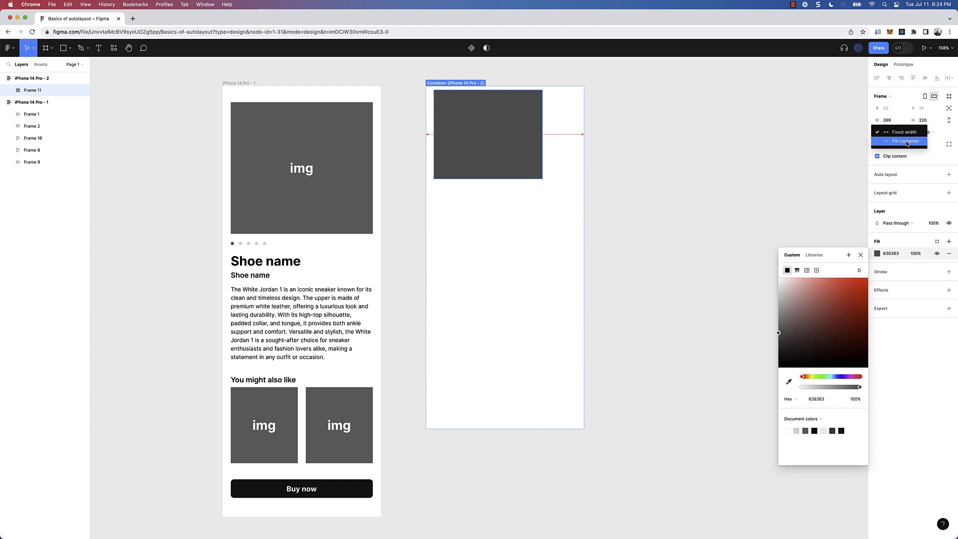
{"action": "left_click", "coordinate": [907, 142]}
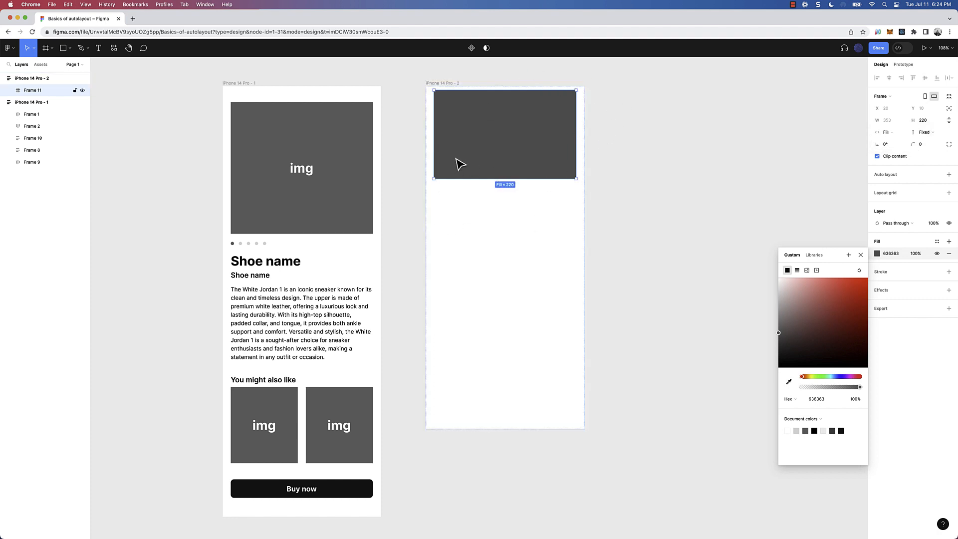
- Add a Bold "IMG" text label near the middle of the gray frame
{"action": "key", "text": "t"}
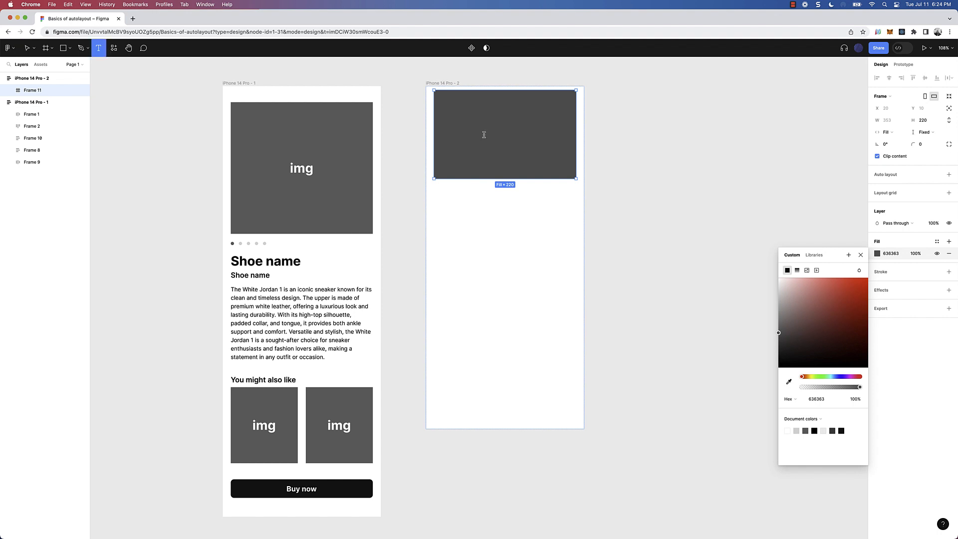
{"action": "left_click", "coordinate": [484, 134]}
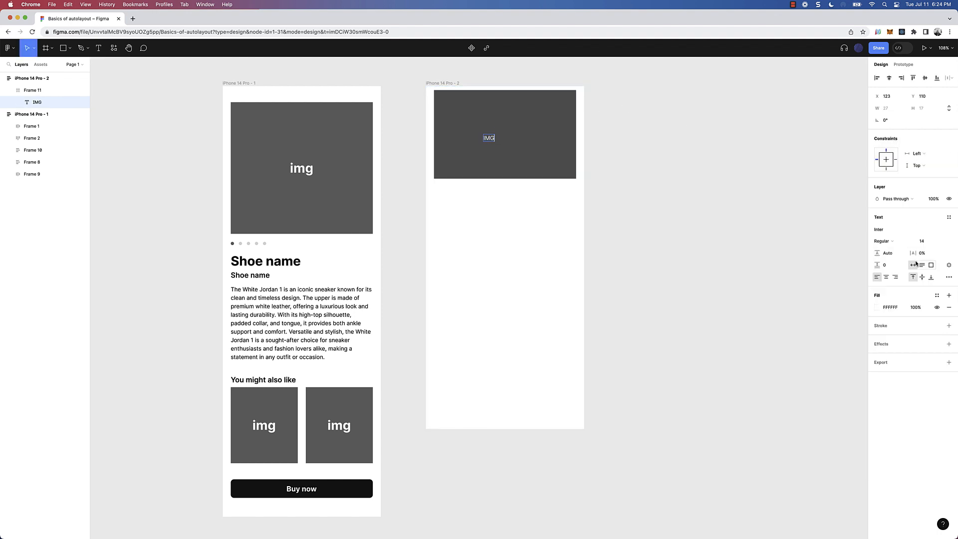
{"action": "key", "text": "Escape"}
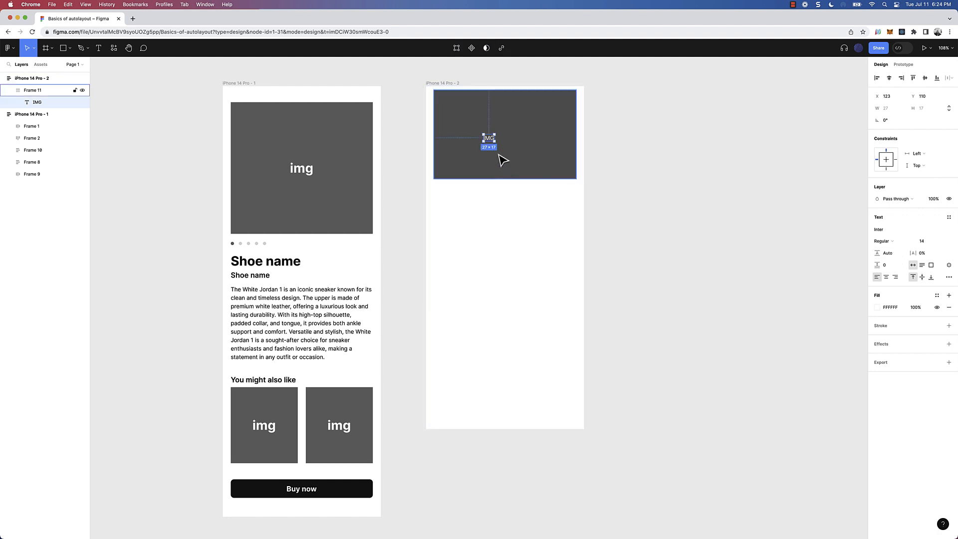
{"action": "left_click", "coordinate": [896, 243]}
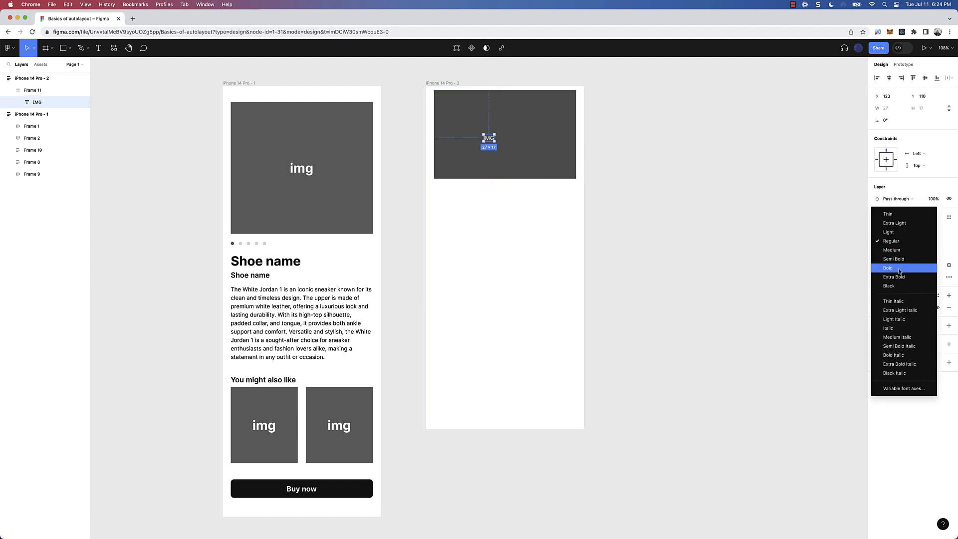
{"action": "left_click", "coordinate": [900, 270]}
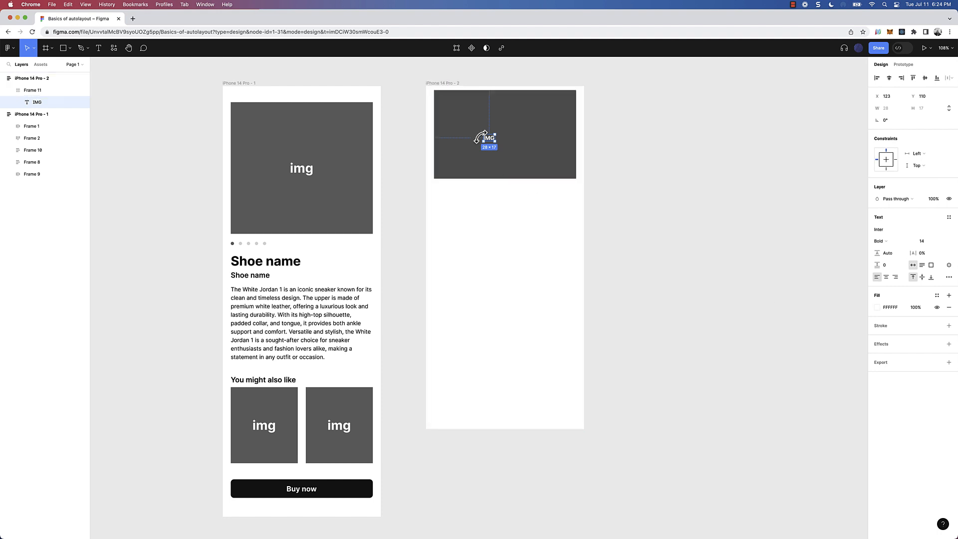
{"action": "left_click_drag", "start_coordinate": [488, 141], "coordinate": [507, 147]}
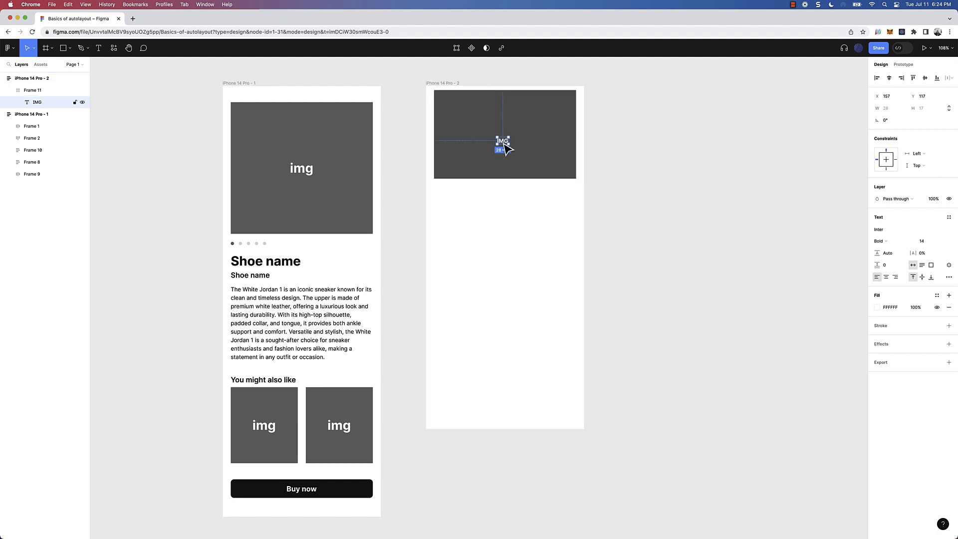
- Add auto layout to the gray frame and align its content to the center
{"action": "left_click", "coordinate": [456, 103]}
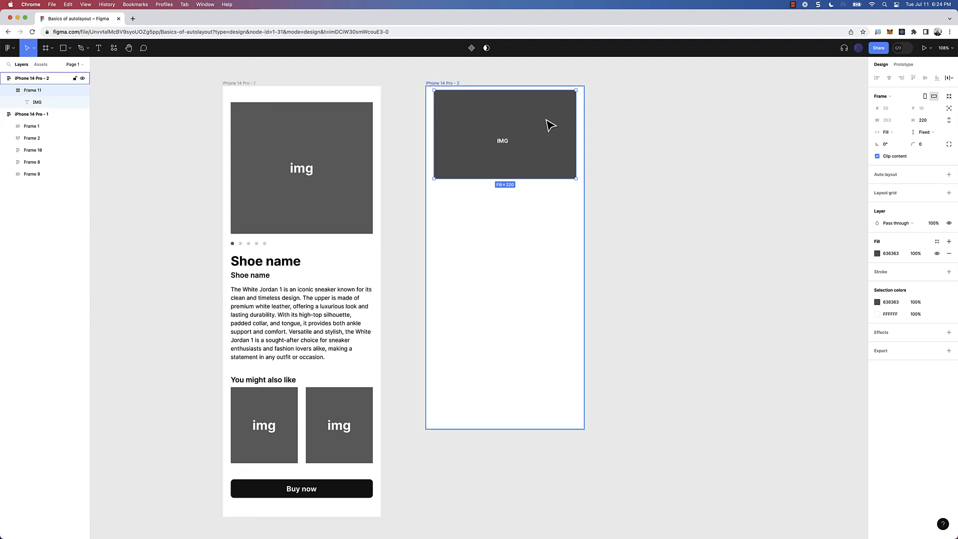
{"action": "left_click", "coordinate": [949, 175]}
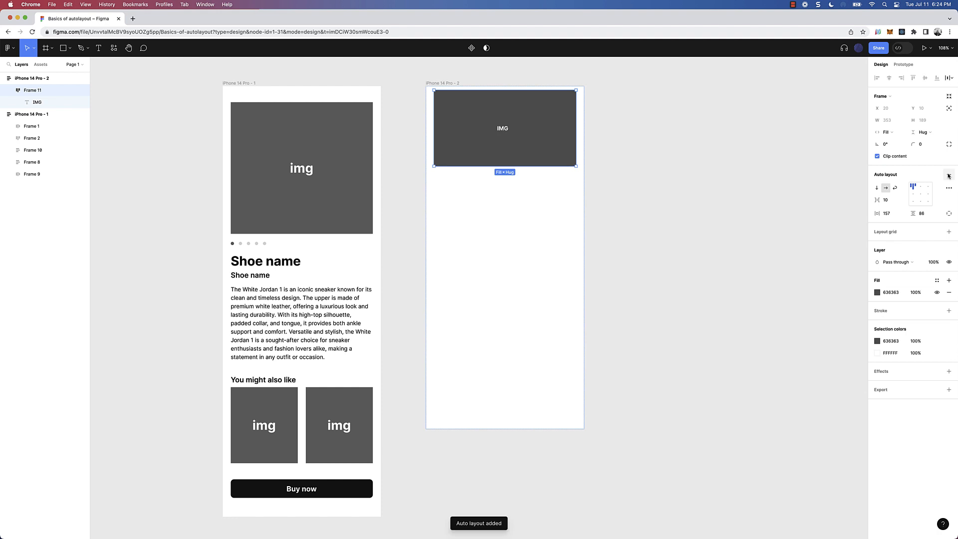
{"action": "left_click", "coordinate": [922, 196]}
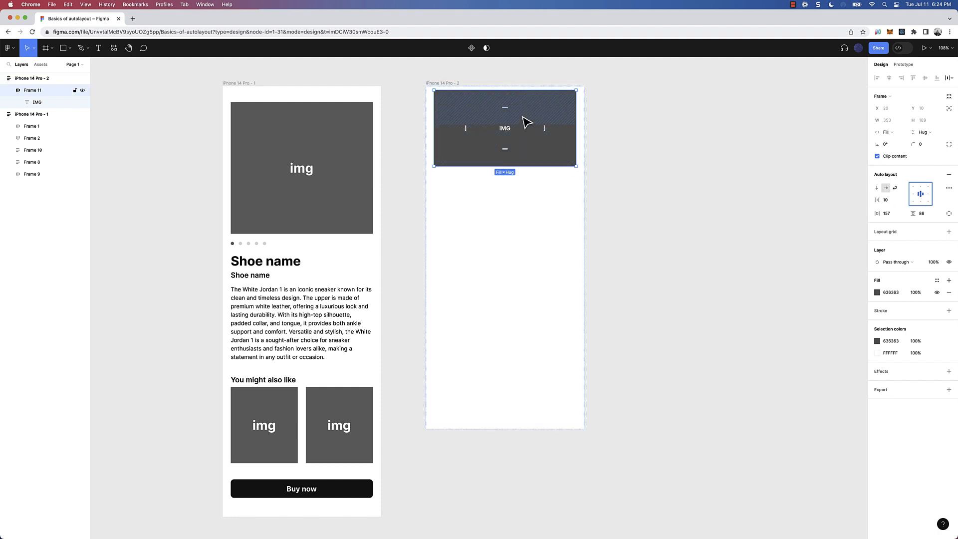
- Set the font size of the IMG label to 34
{"action": "double_click", "coordinate": [505, 131]}
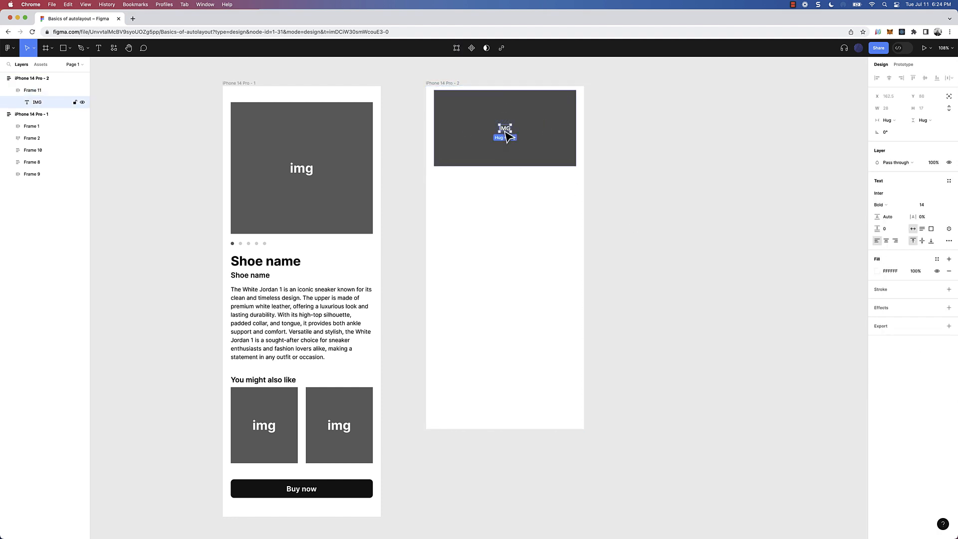
{"action": "left_click", "coordinate": [929, 205]}
{"action": "key", "text": "shift+Up"}
{"action": "key", "text": "shift+Up"}
{"action": "key", "text": "shift+Up"}
{"action": "key", "text": "shift+Up"}
{"action": "key", "text": "shift+Up"}
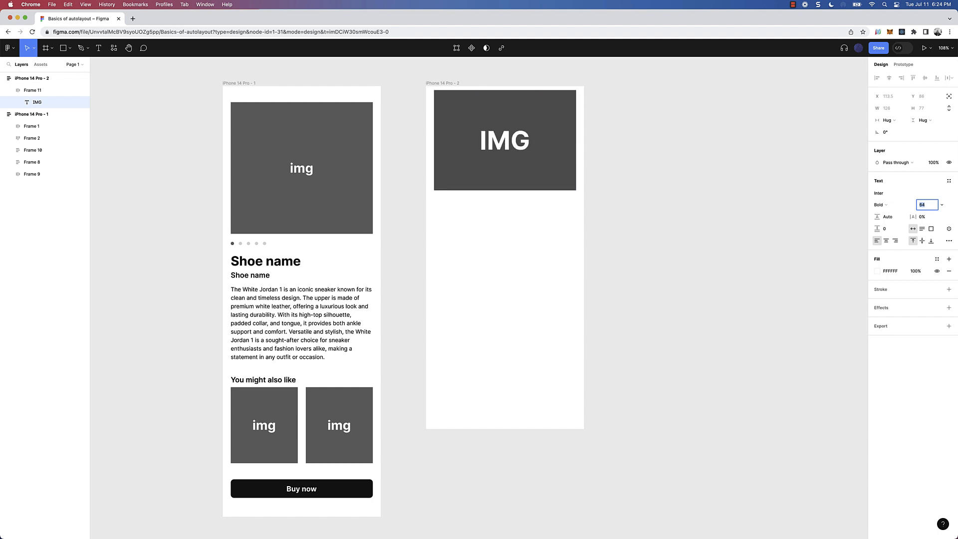
{"action": "key", "text": "shift+Down"}
{"action": "key", "text": "shift+Down"}
{"action": "key", "text": "shift+Down"}
{"action": "key", "text": "shift+Down"}
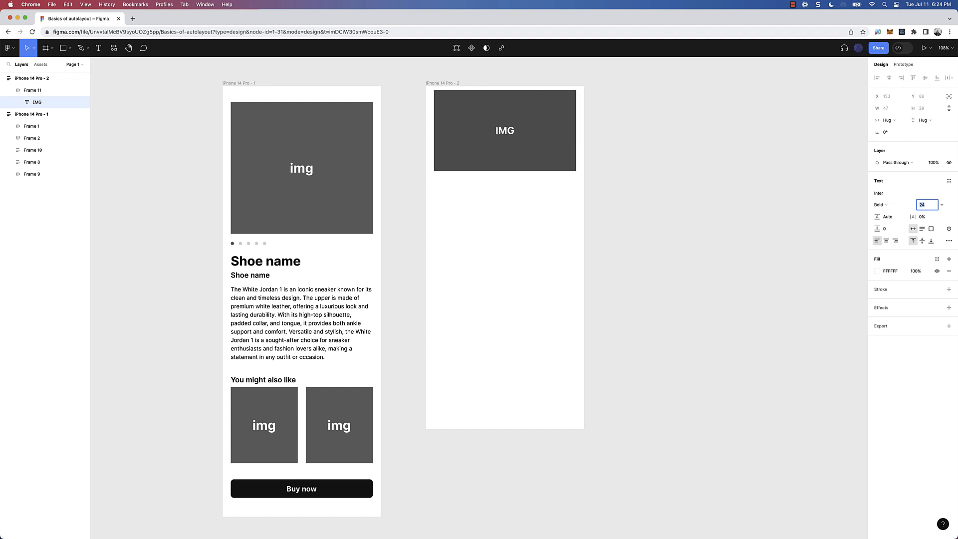
{"action": "key", "text": "shift+Up"}
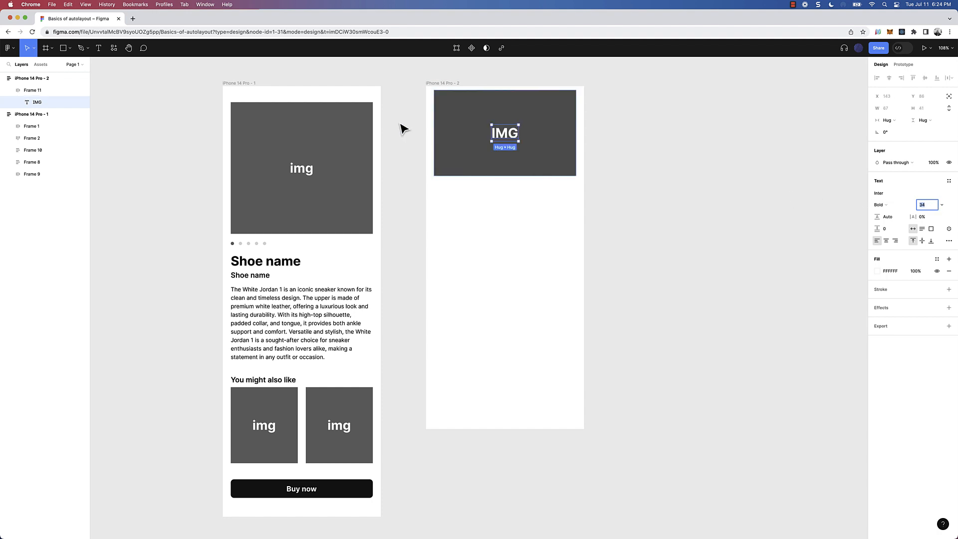
- Stretch the gray image frame downward to a height of about 316
{"action": "left_click", "coordinate": [496, 110]}
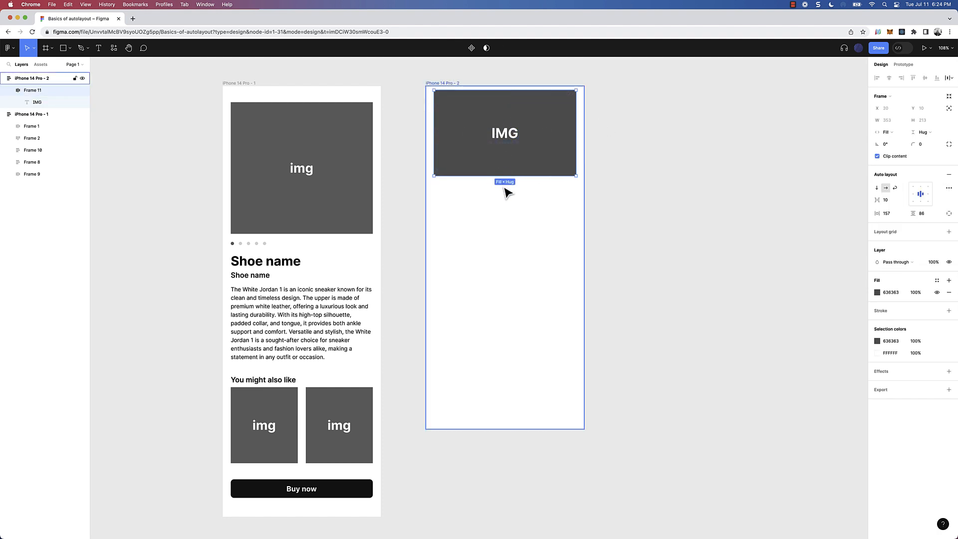
{"action": "left_click_drag", "start_coordinate": [507, 177], "coordinate": [507, 219]}
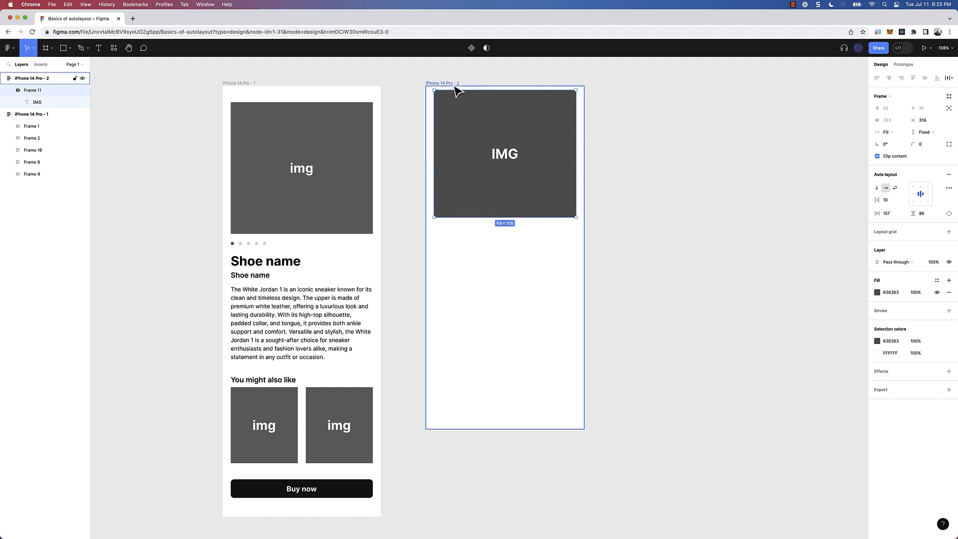
- Set the vertical gap between items in the iPhone 14 Pro - 2 frame to 20
{"action": "left_click", "coordinate": [456, 89]}
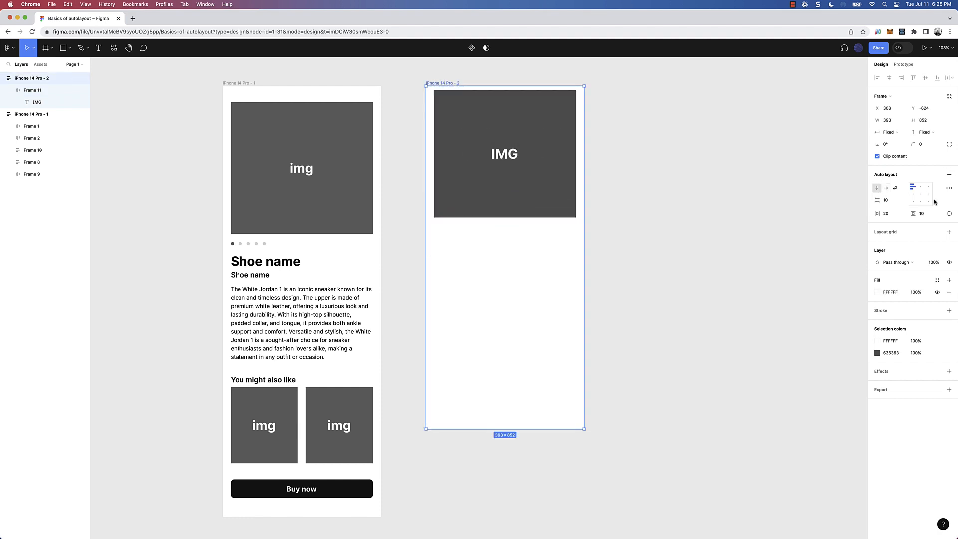
{"action": "left_click", "coordinate": [888, 203]}
{"action": "type", "text": "20"}
{"action": "key", "text": "Return"}
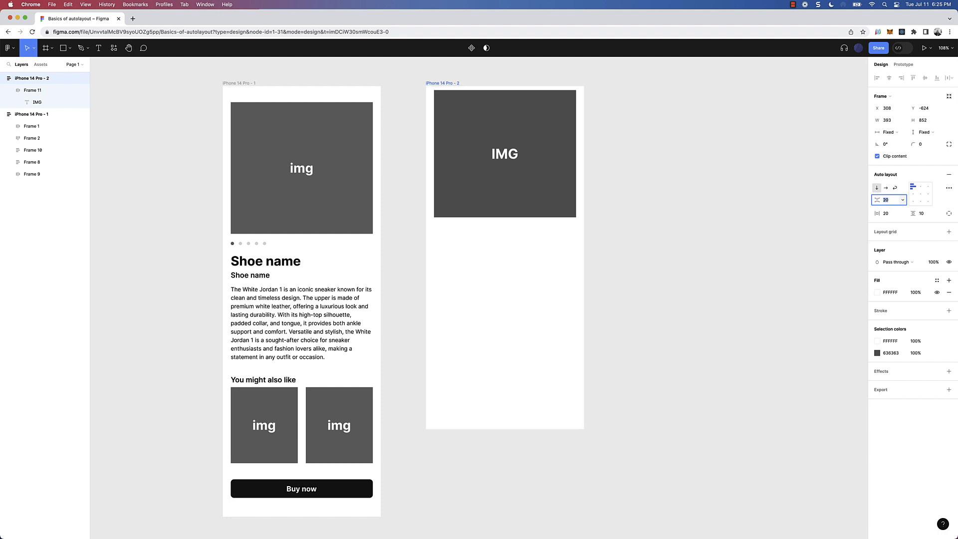
- Set the vertical padding of the iPhone 14 Pro - 2 frame to 40
{"action": "left_click", "coordinate": [922, 214]}
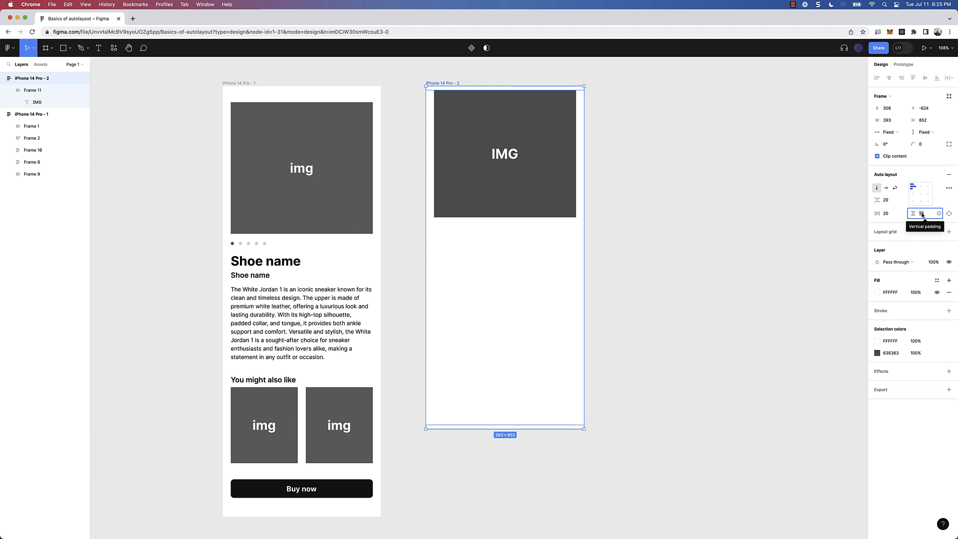
{"action": "type", "text": "20"}
{"action": "key", "text": "Return"}
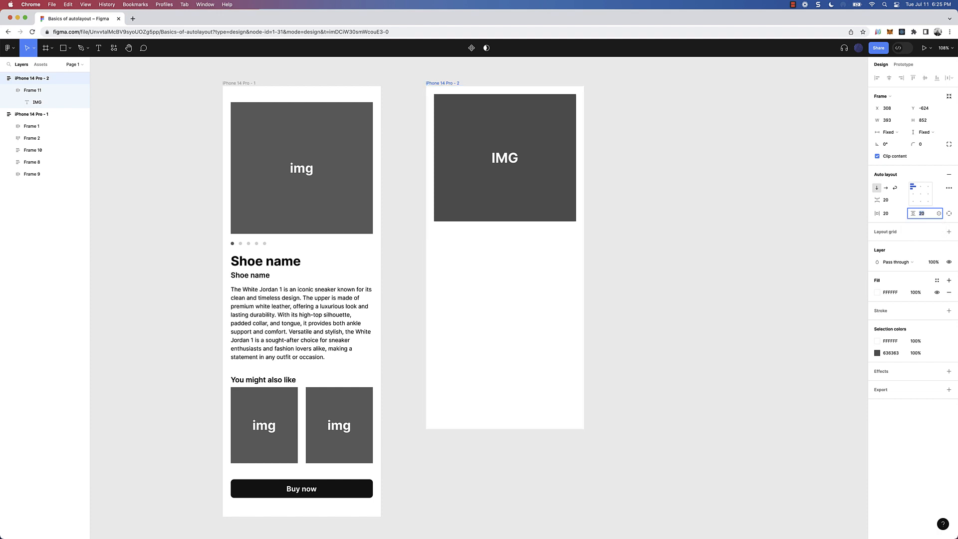
{"action": "type", "text": "30"}
{"action": "key", "text": "Return"}
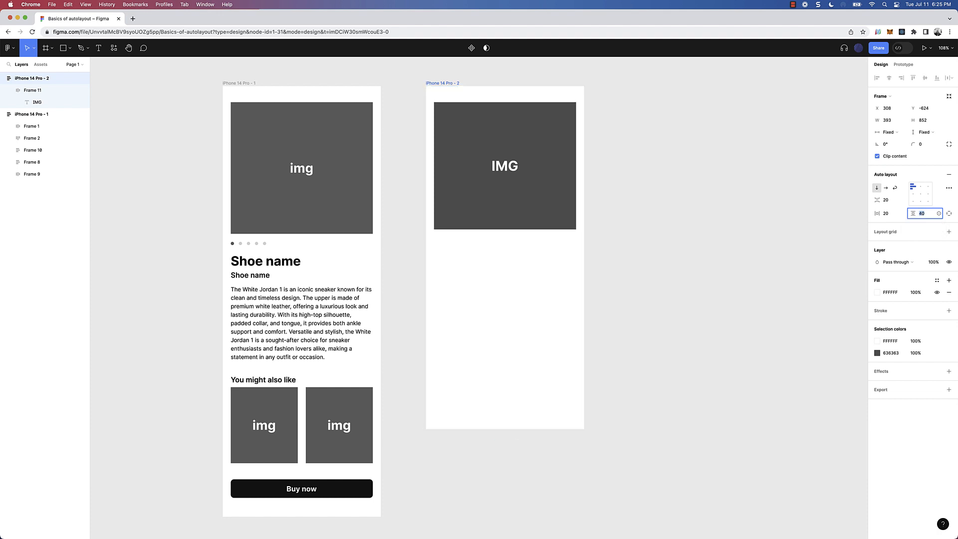
{"action": "left_click", "coordinate": [685, 231]}
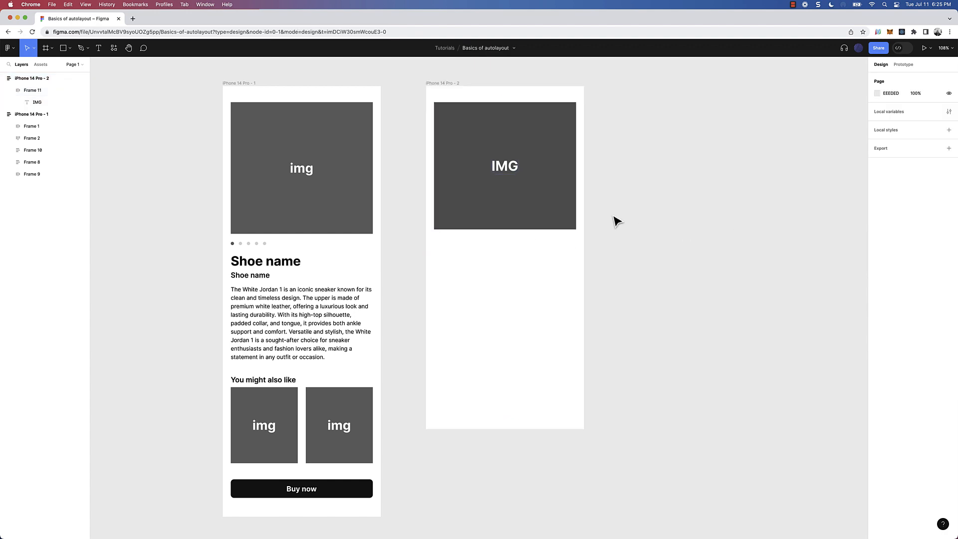
- Draw a small circle below the IMG placeholder in the second phone frame and set its size to 8 by 8
{"action": "scroll", "coordinate": [234, 248], "scroll_direction": "up", "scroll_amount": 5}
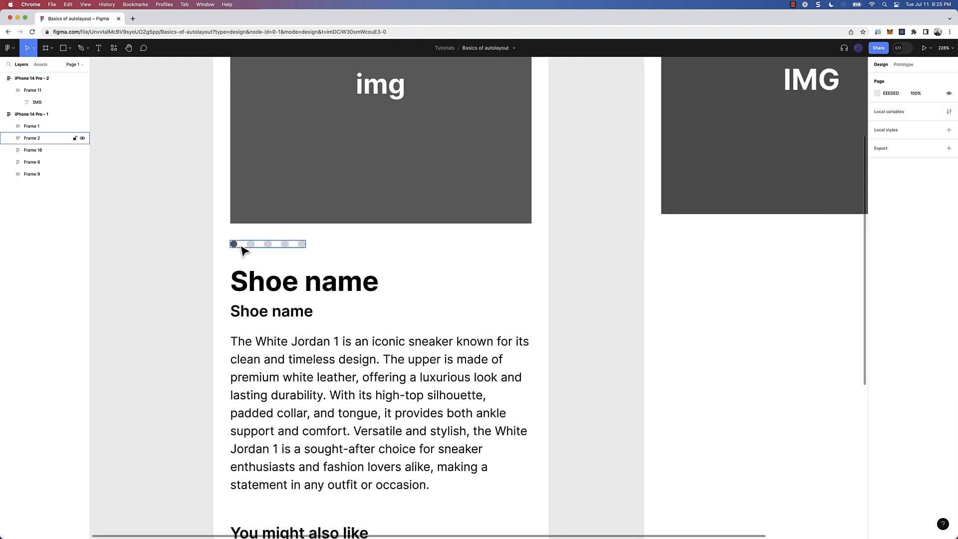
{"action": "scroll", "coordinate": [233, 246], "scroll_direction": "down", "scroll_amount": 5}
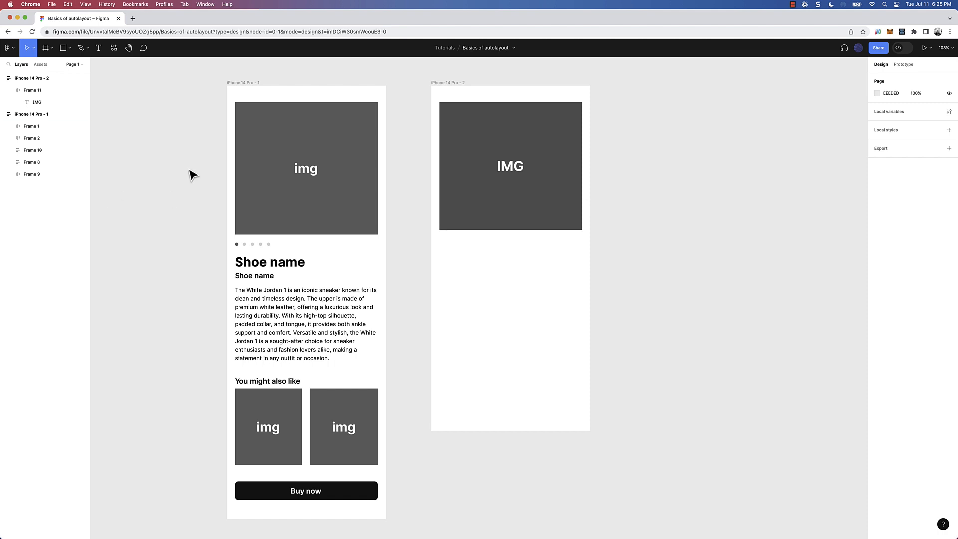
{"action": "key", "text": "o"}
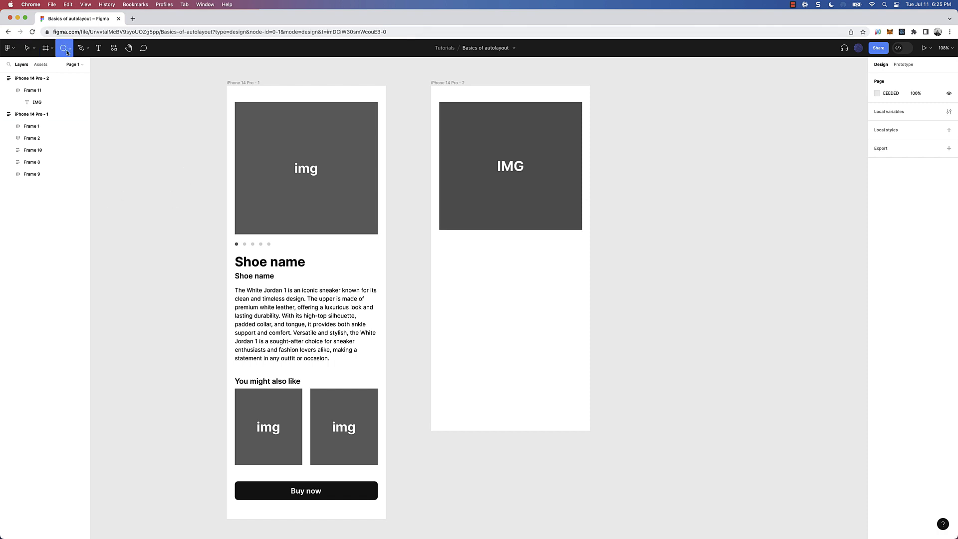
{"action": "mouse_move", "coordinate": [439, 238]}
{"action": "left_mouse_down"}
{"action": "mouse_move", "coordinate": [469, 261]}
{"action": "mouse_move", "coordinate": [448, 249]}
{"action": "left_mouse_up"}
{"action": "left_click", "coordinate": [900, 110]}
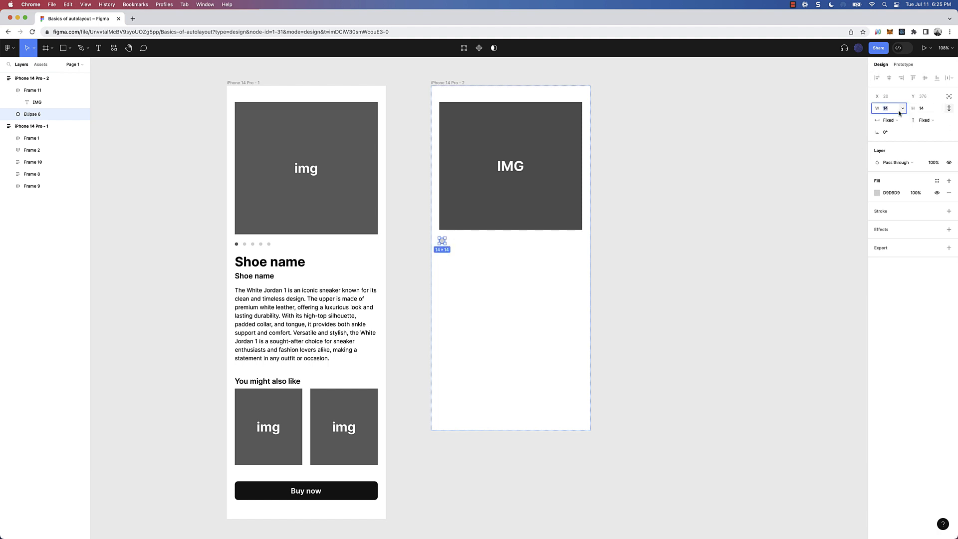
{"action": "key", "text": "Return"}
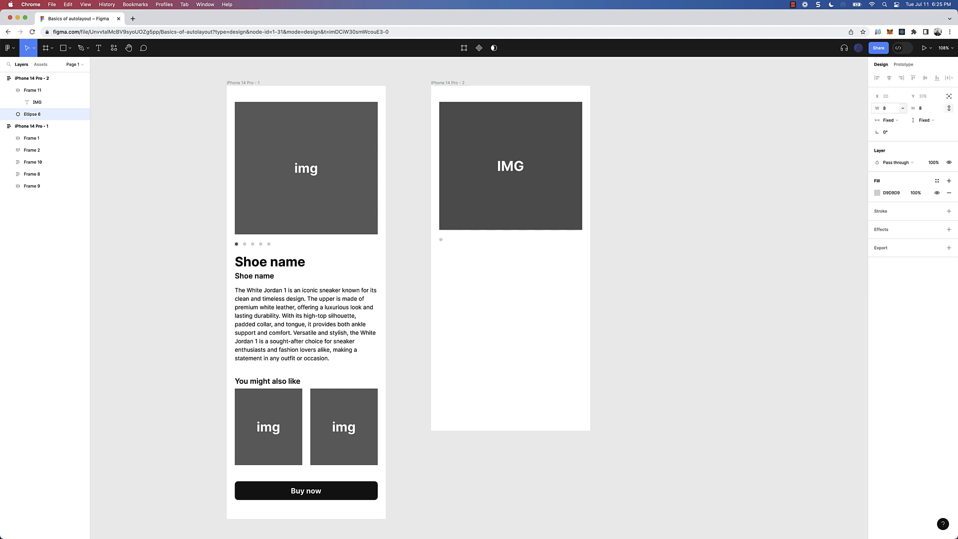
- Fill the small circle with the dark gray sampled from the IMG placeholder
{"action": "scroll", "coordinate": [371, 268], "scroll_direction": "up", "scroll_amount": 5}
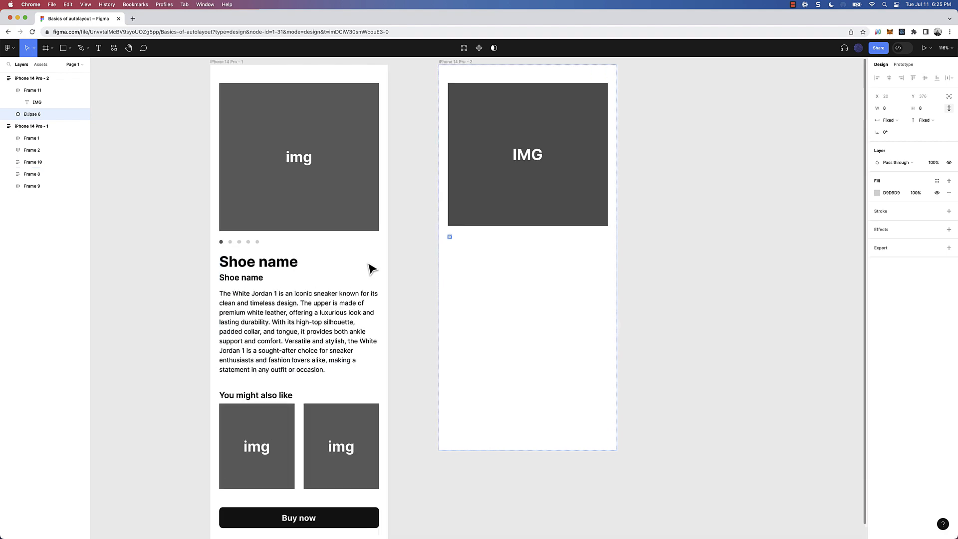
{"action": "key", "text": "i"}
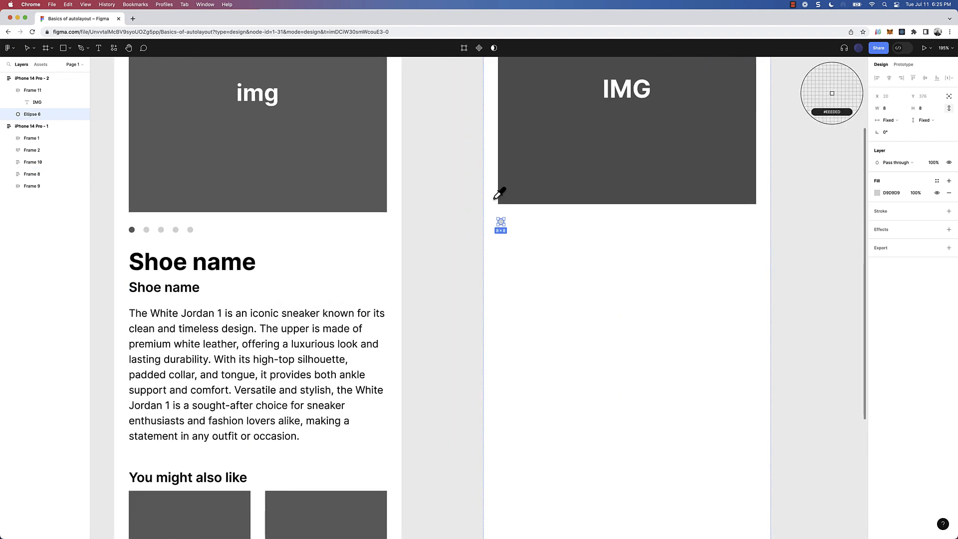
{"action": "left_click", "coordinate": [530, 199]}
{"action": "left_click", "coordinate": [556, 258]}
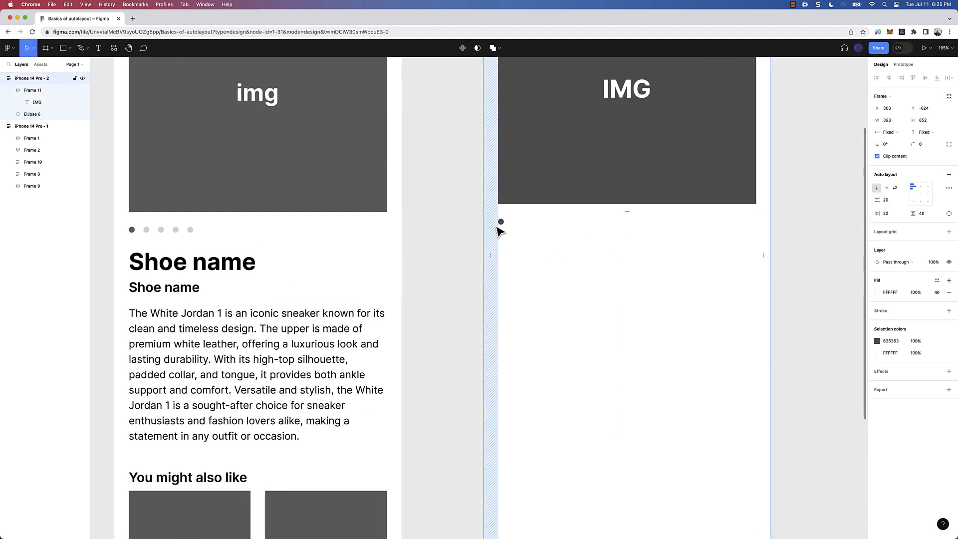
- Duplicate the dark dot below the IMG placeholder
{"action": "left_click", "coordinate": [501, 223]}
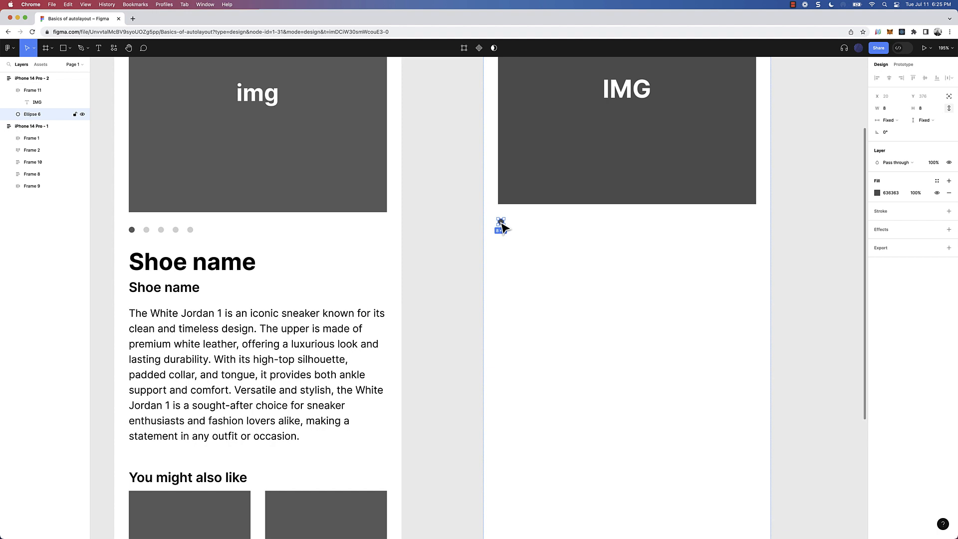
{"action": "key", "text": "super+d"}
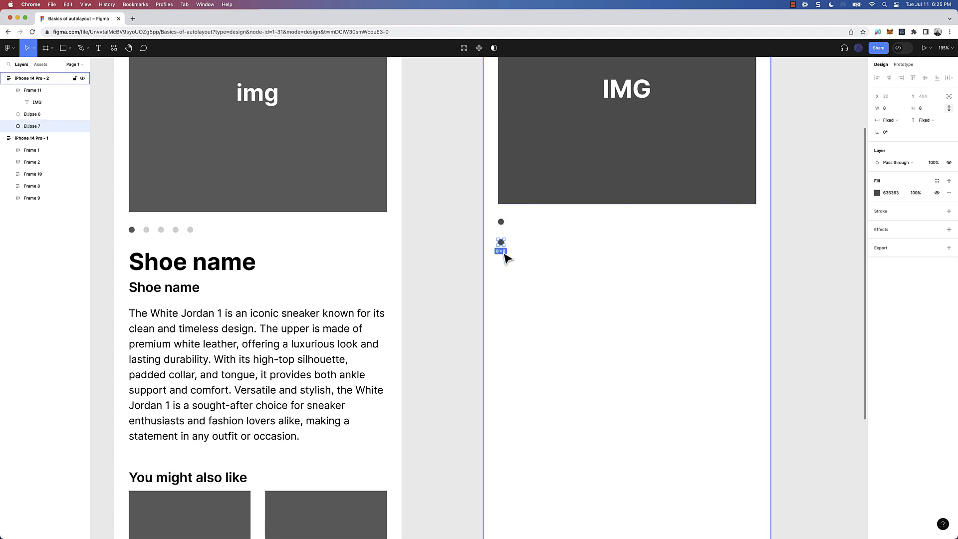
{"action": "scroll", "coordinate": [505, 235], "scroll_direction": "up", "scroll_amount": 2}
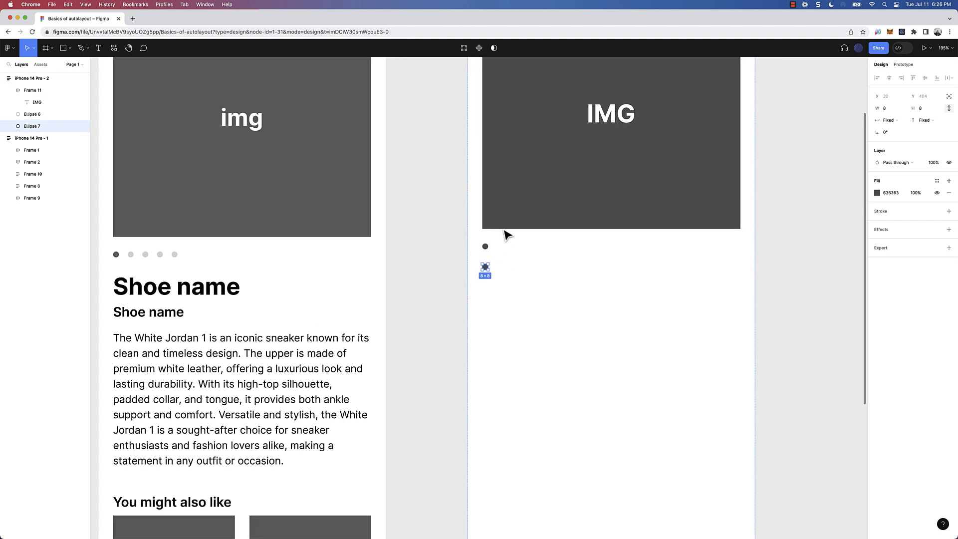
{"action": "scroll", "coordinate": [503, 233], "scroll_direction": "down", "scroll_amount": 3}
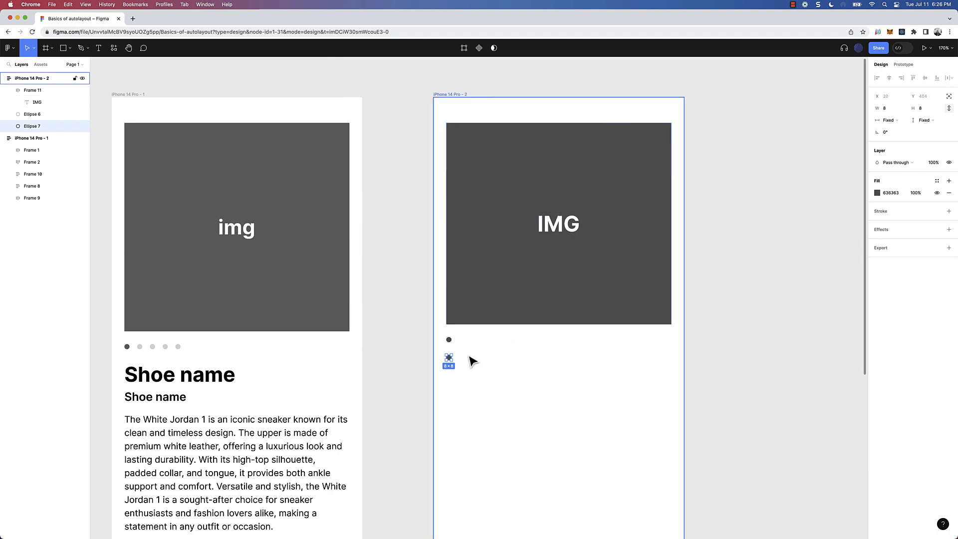
- Wrap both dots in an auto layout frame with horizontal direction and a gap of 8
{"action": "left_click", "coordinate": [452, 343], "text": "shift"}
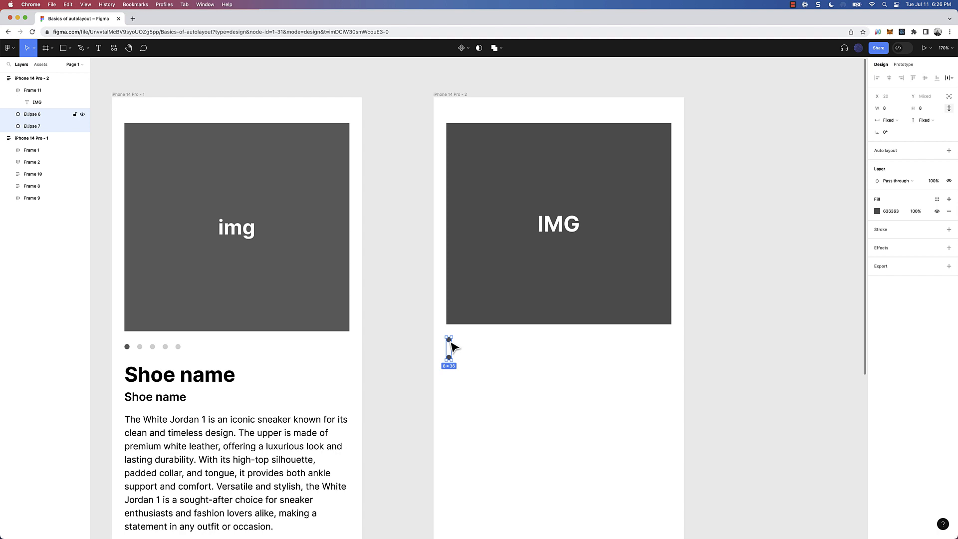
{"action": "key", "text": "shift+a"}
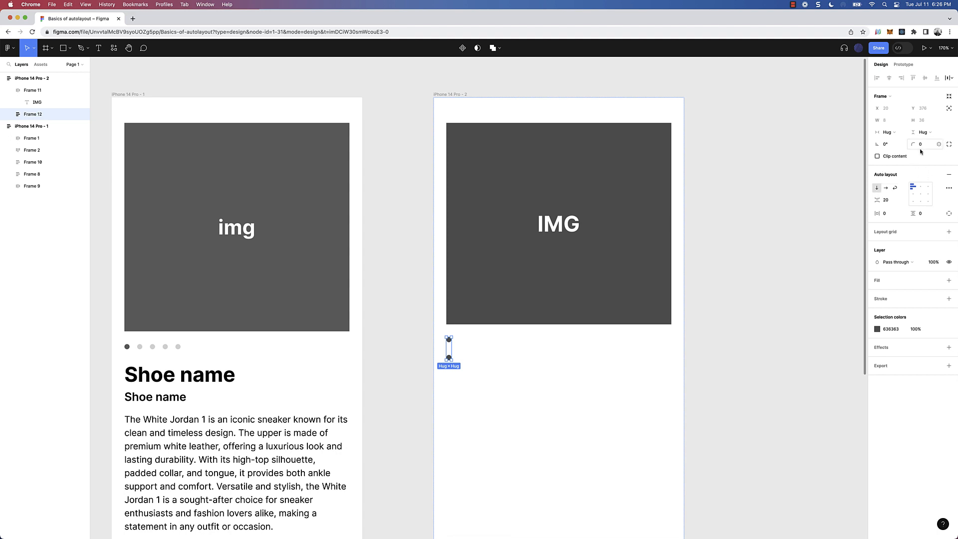
{"action": "left_click", "coordinate": [886, 189]}
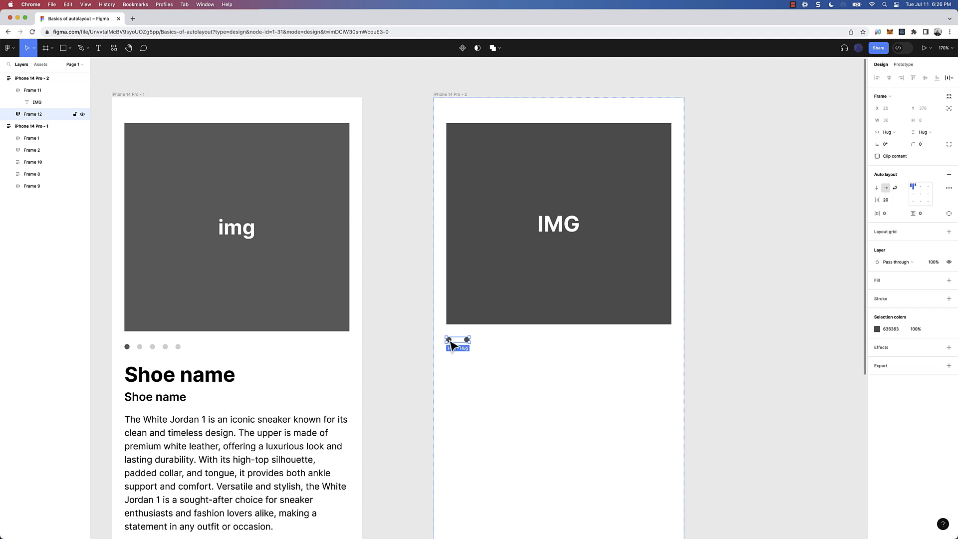
{"action": "left_click", "coordinate": [892, 203]}
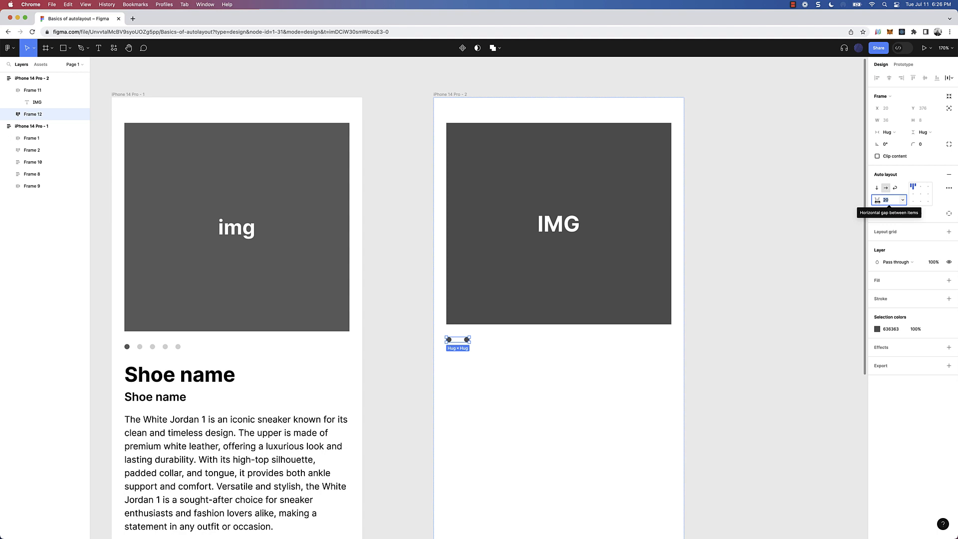
{"action": "type", "text": "8"}
{"action": "key", "text": "Return"}
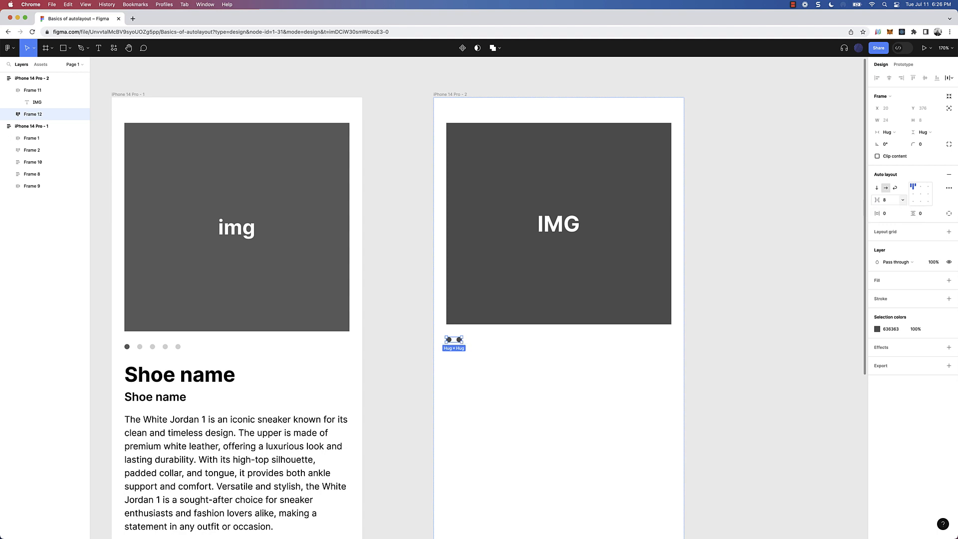
- Change the second dot's fill to light gray CDCDCD
{"action": "scroll", "coordinate": [456, 336], "scroll_direction": "up", "scroll_amount": 5}
{"action": "double_click", "coordinate": [466, 346]}
{"action": "scroll", "coordinate": [466, 347], "scroll_direction": "down", "scroll_amount": 5}
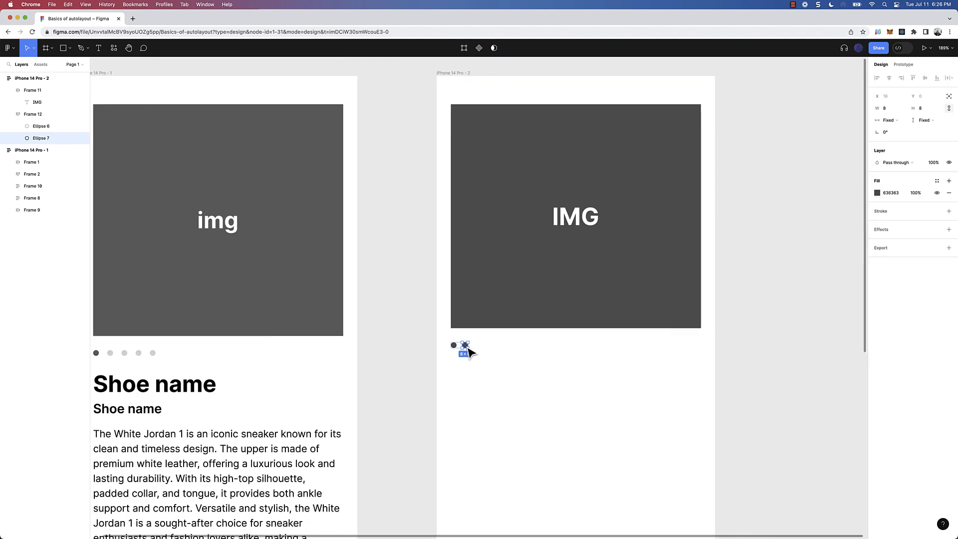
{"action": "left_click", "coordinate": [878, 193]}
{"action": "mouse_move", "coordinate": [781, 242]}
{"action": "left_mouse_down"}
{"action": "mouse_move", "coordinate": [774, 250]}
{"action": "mouse_move", "coordinate": [765, 239]}
{"action": "left_mouse_up"}
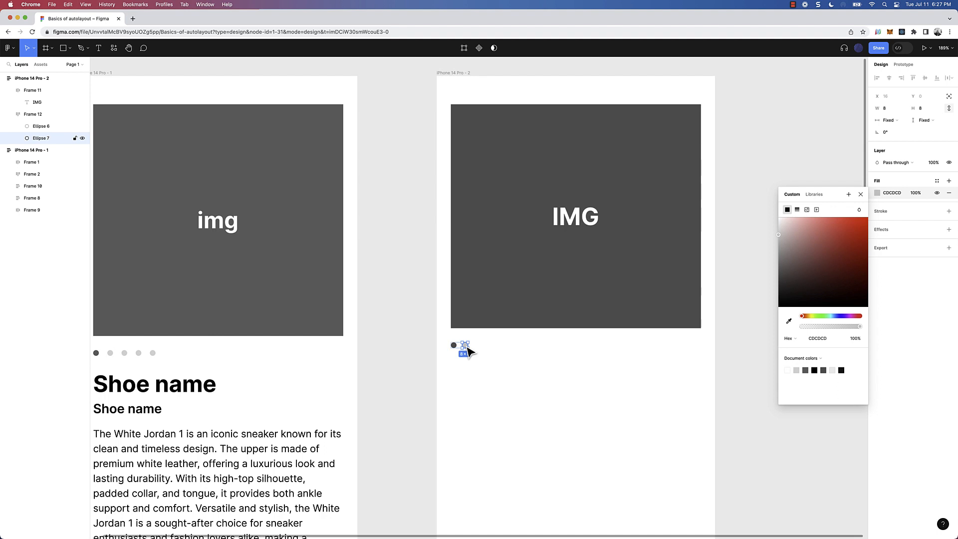
{"action": "key", "text": "super+d"}
{"action": "key", "text": "super+d"}
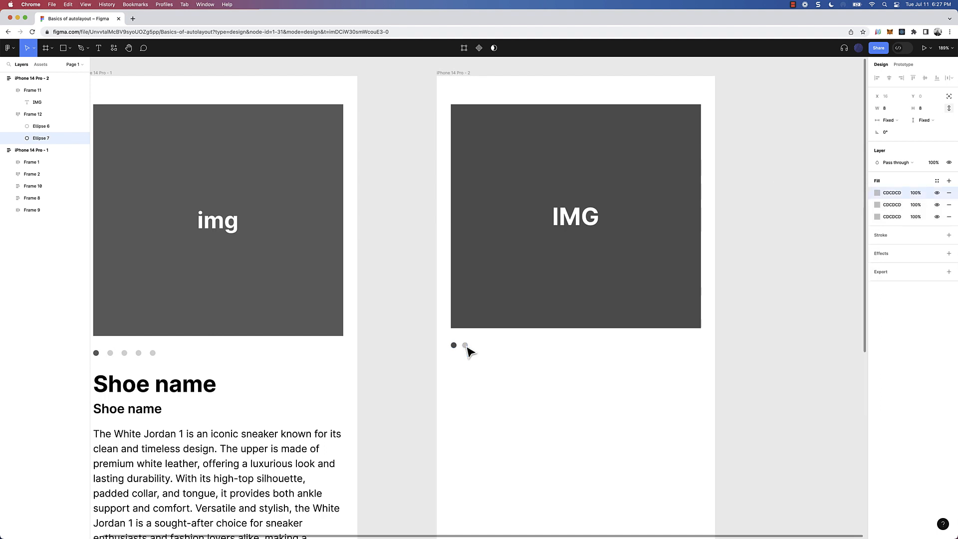
{"action": "key", "text": "Escape"}
{"action": "key", "text": "super+z"}
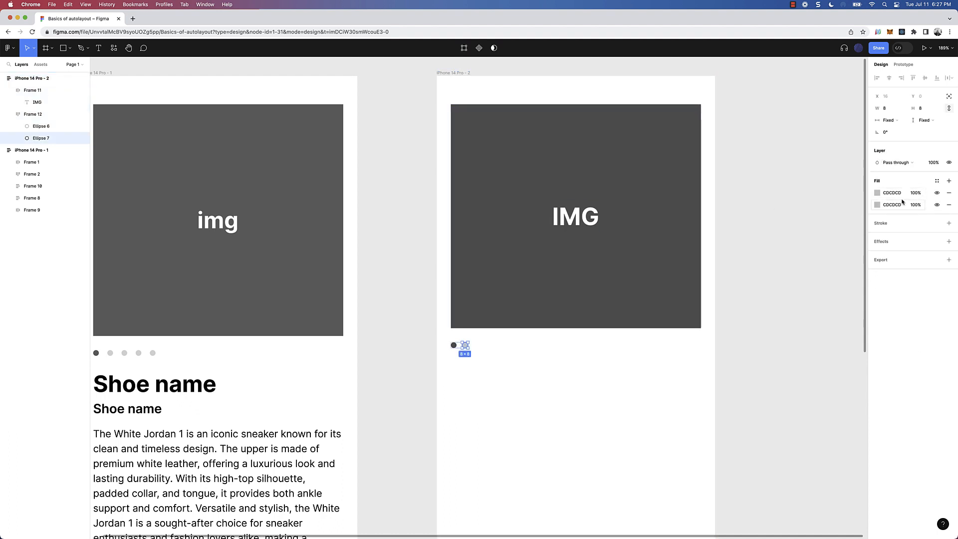
{"action": "key", "text": "super+z"}
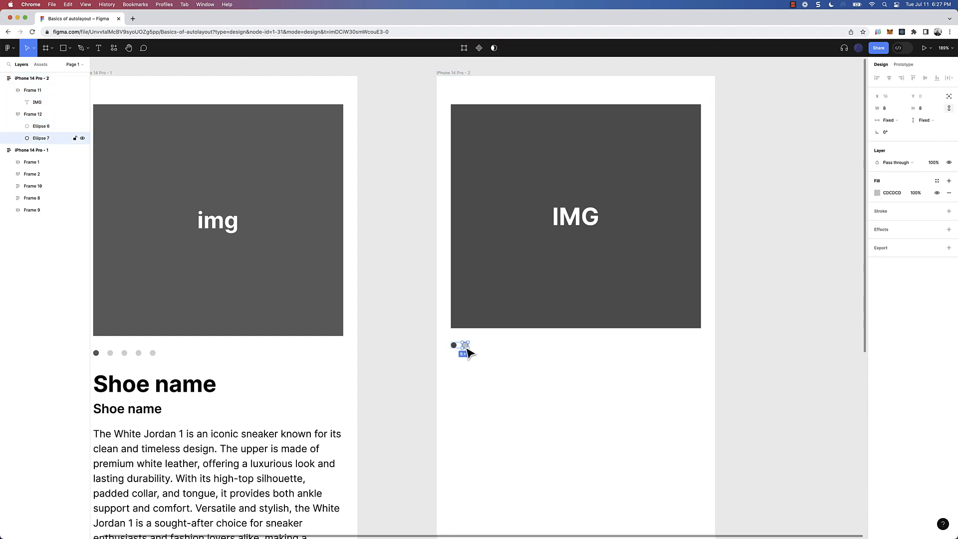
- Duplicate the light gray dot four times within the dots' auto layout row
{"action": "key", "text": "super+d"}
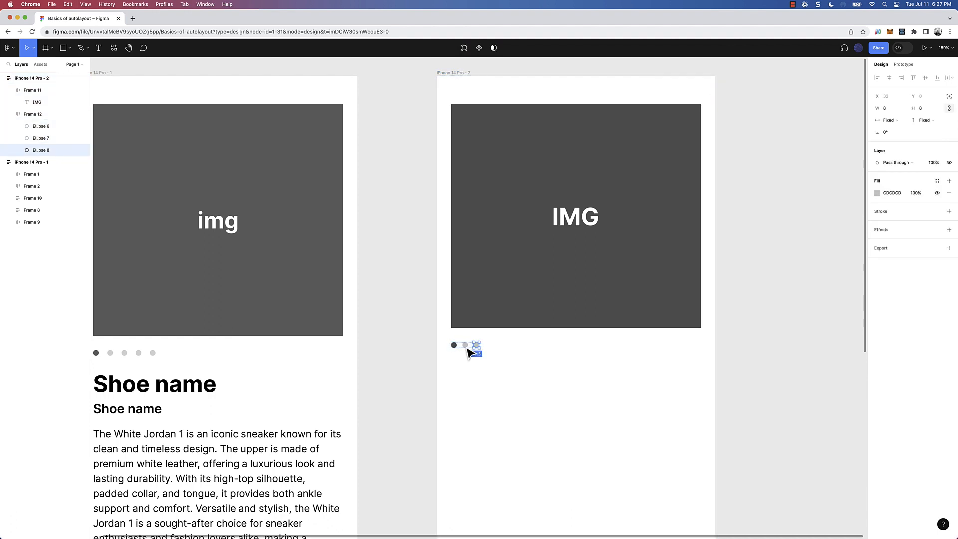
{"action": "key", "text": "super+d"}
{"action": "key", "text": "super+d"}
{"action": "key", "text": "super+d"}
{"action": "left_click", "coordinate": [419, 333]}
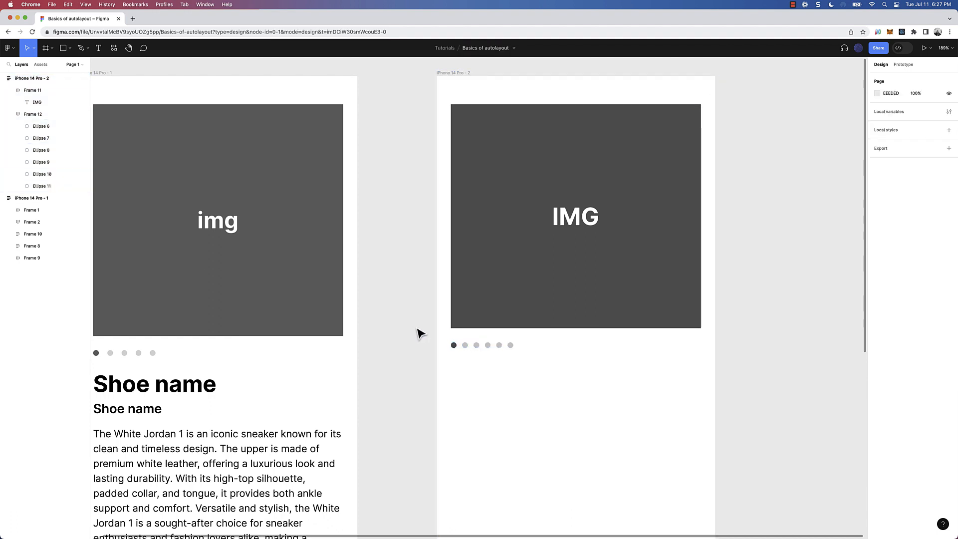
- Try narrowing the iPhone 14 Pro - 2 frame to a width of about 364, and undo the resize
{"action": "scroll", "coordinate": [622, 269], "scroll_direction": "down", "scroll_amount": 3}
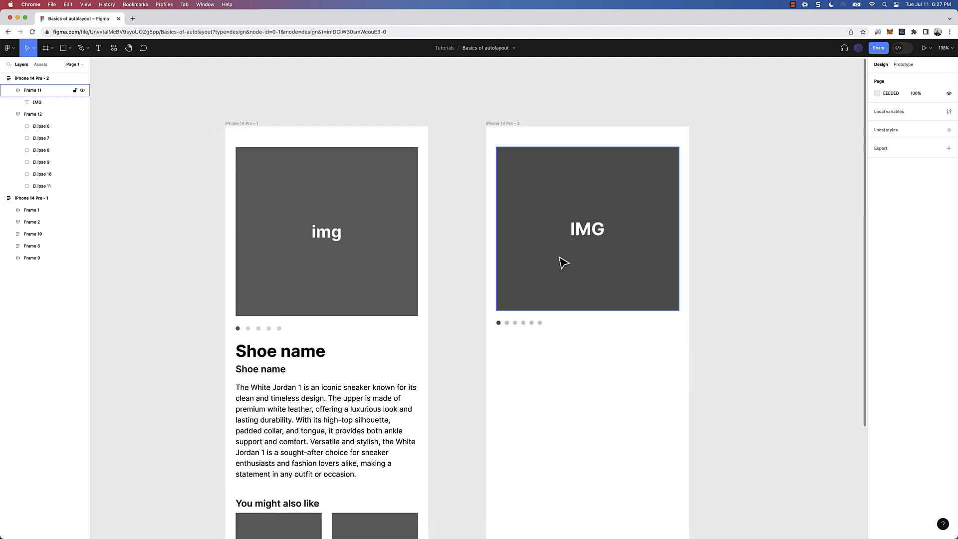
{"action": "left_click", "coordinate": [503, 124]}
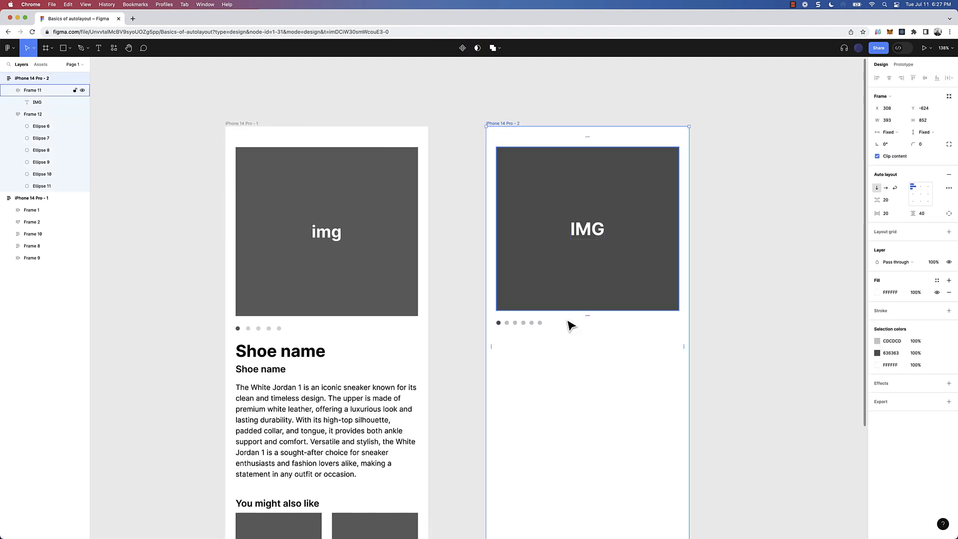
{"action": "mouse_move", "coordinate": [688, 349]}
{"action": "left_mouse_down"}
{"action": "mouse_move", "coordinate": [624, 353]}
{"action": "mouse_move", "coordinate": [709, 349]}
{"action": "mouse_move", "coordinate": [674, 351]}
{"action": "left_mouse_up"}
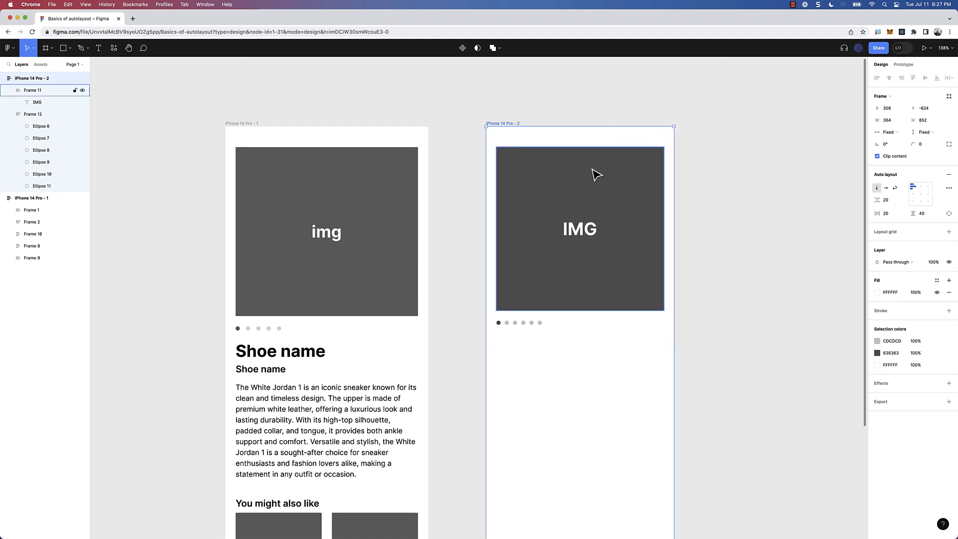
{"action": "key", "text": "super+z"}
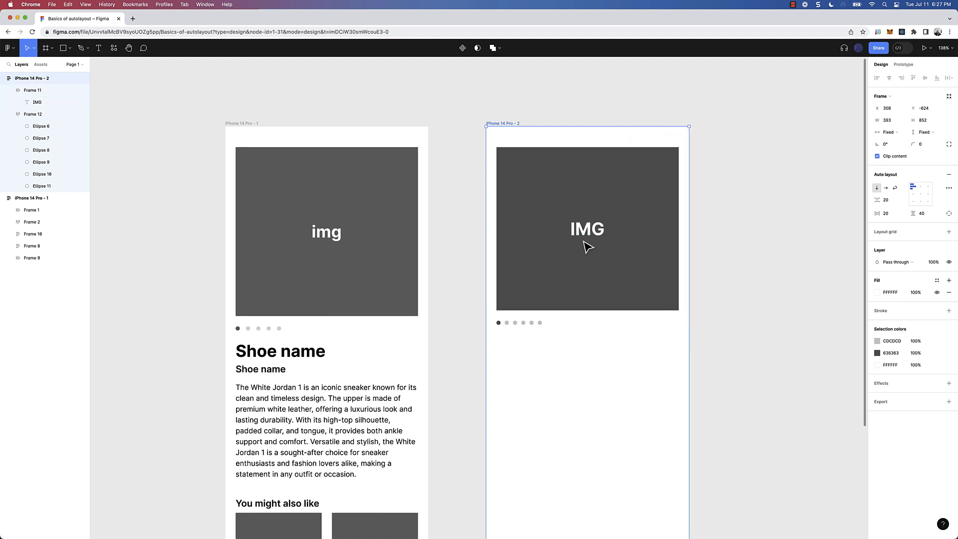
{"action": "scroll", "coordinate": [803, 303], "scroll_direction": "down", "scroll_amount": 2}
{"action": "left_click", "coordinate": [803, 303]}
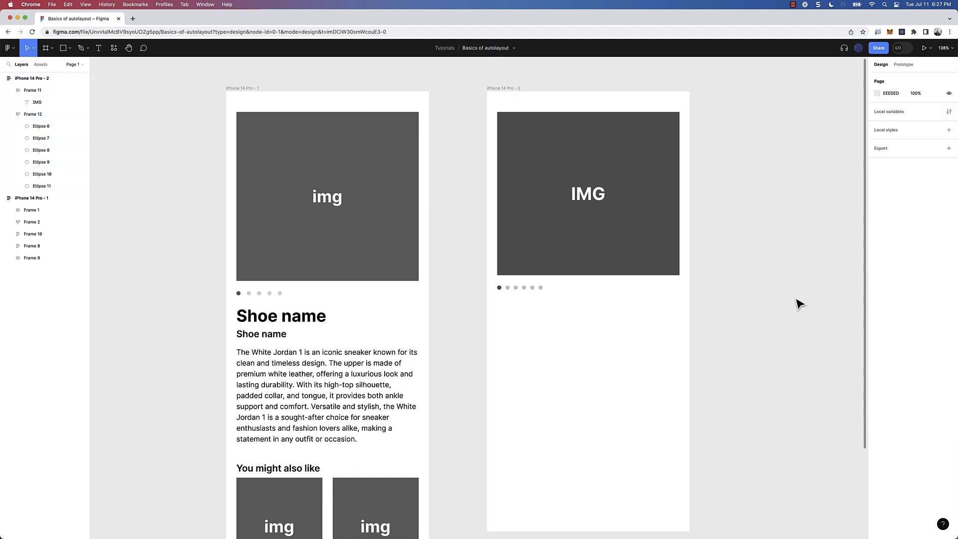
- Add a bold "Shoe name" heading below the dots in iPhone 14 Pro - 2 and duplicate it directly beneath
{"action": "key", "text": "t"}
{"action": "left_click", "coordinate": [519, 316]}
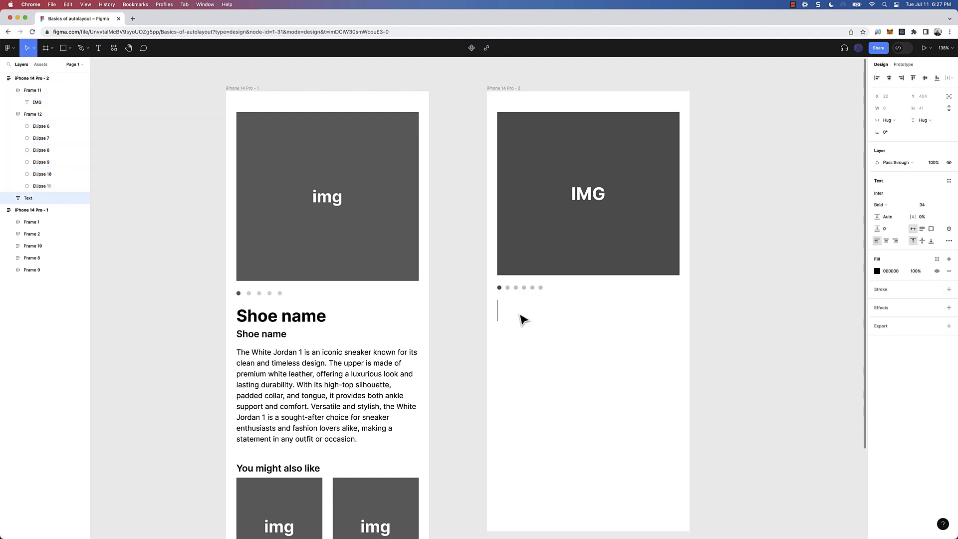
{"action": "type", "text": "Shoe "}
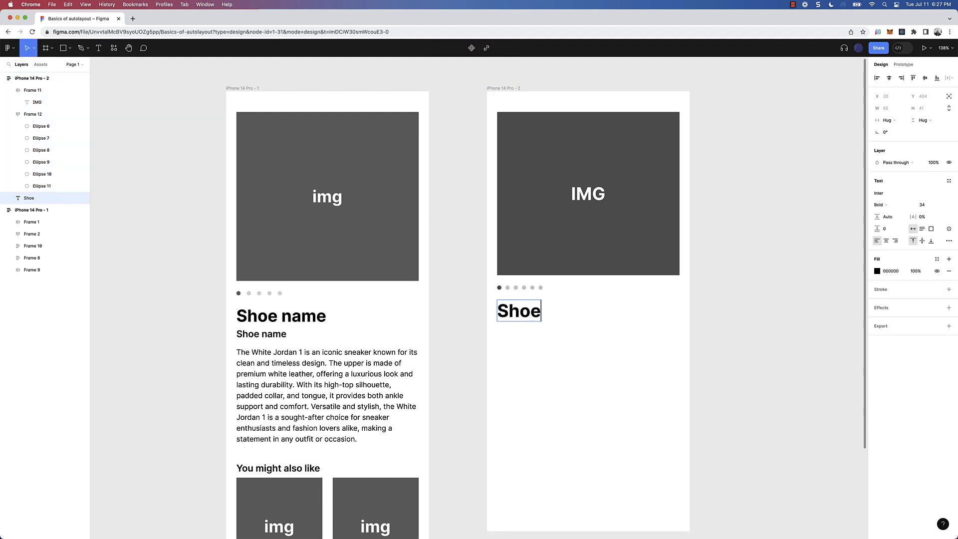
{"action": "type", "text": "name"}
{"action": "key", "text": "Escape"}
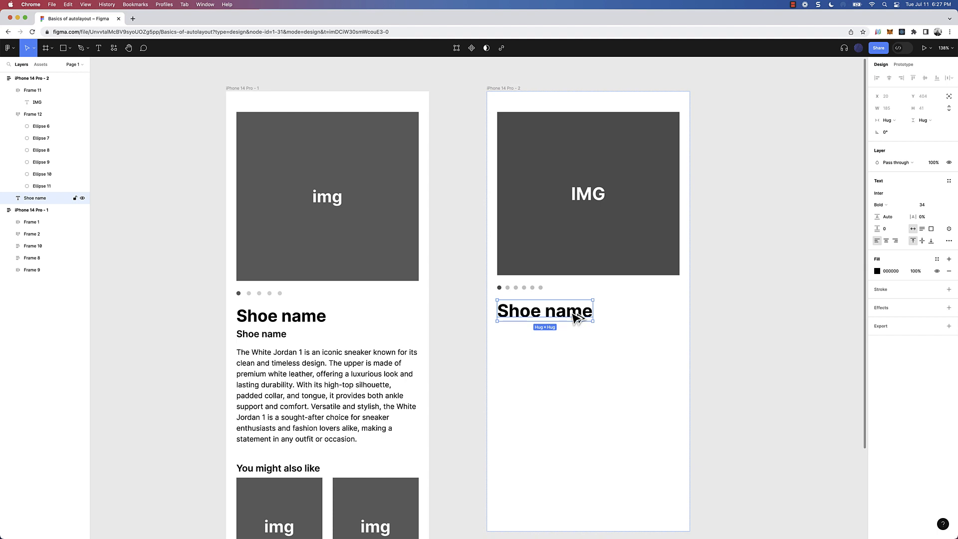
{"action": "left_click_drag", "start_coordinate": [573, 313], "coordinate": [572, 332]}
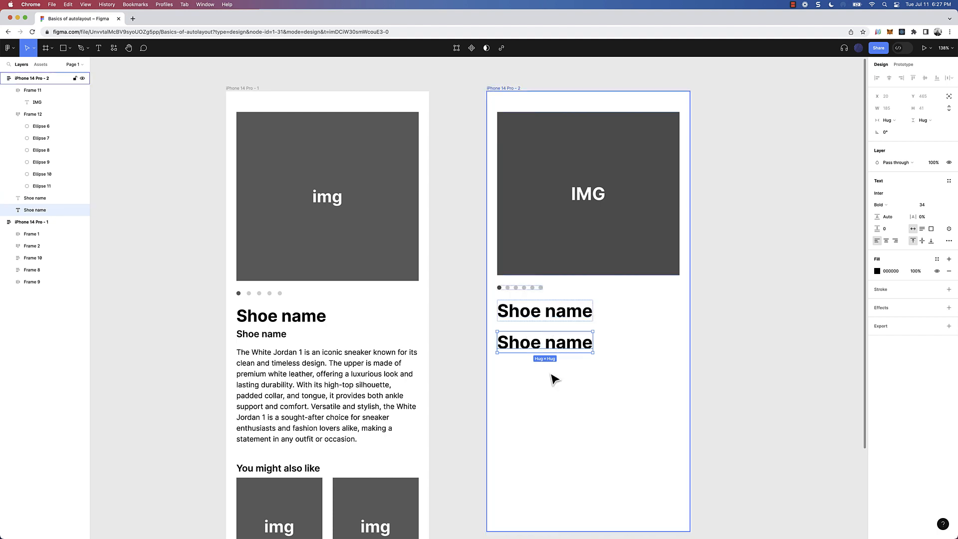
{"action": "left_click", "coordinate": [505, 89]}
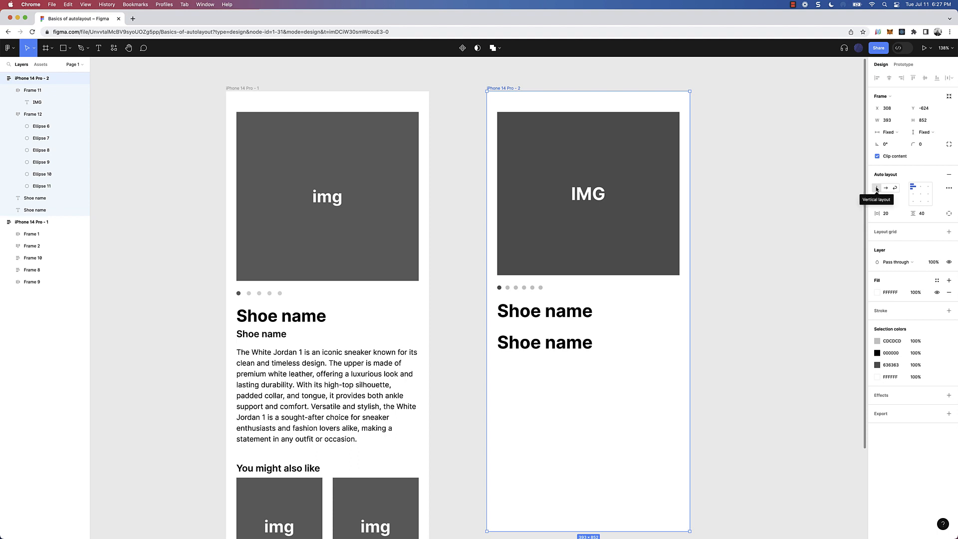
- Set the lower "Shoe name" text in iPhone 14 Pro - 2 to font size 18 and Medium weight
{"action": "left_click", "coordinate": [571, 351]}
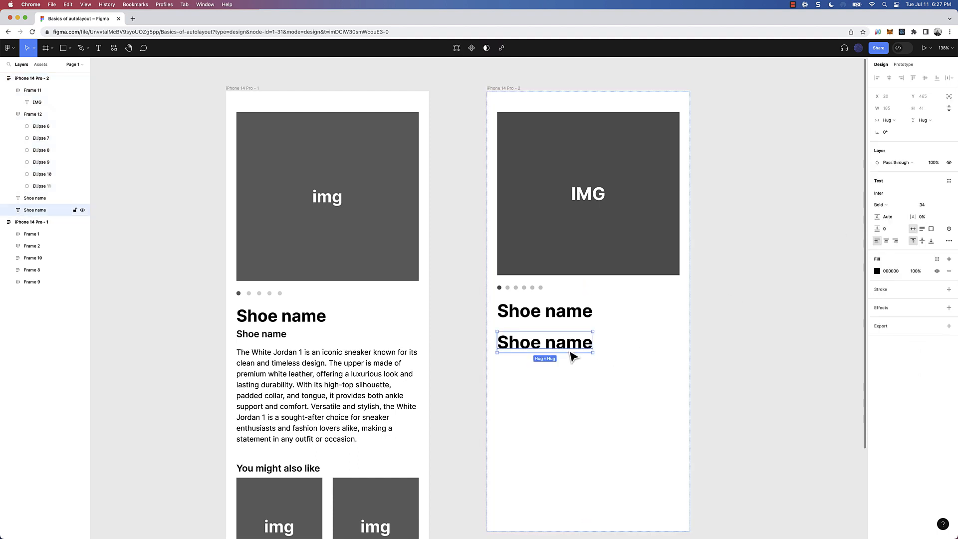
{"action": "left_click", "coordinate": [930, 207]}
{"action": "key", "text": "shift+Down"}
{"action": "key", "text": "shift+Down"}
{"action": "key", "text": "Up"}
{"action": "key", "text": "Up"}
{"action": "key", "text": "Up"}
{"action": "key", "text": "Up"}
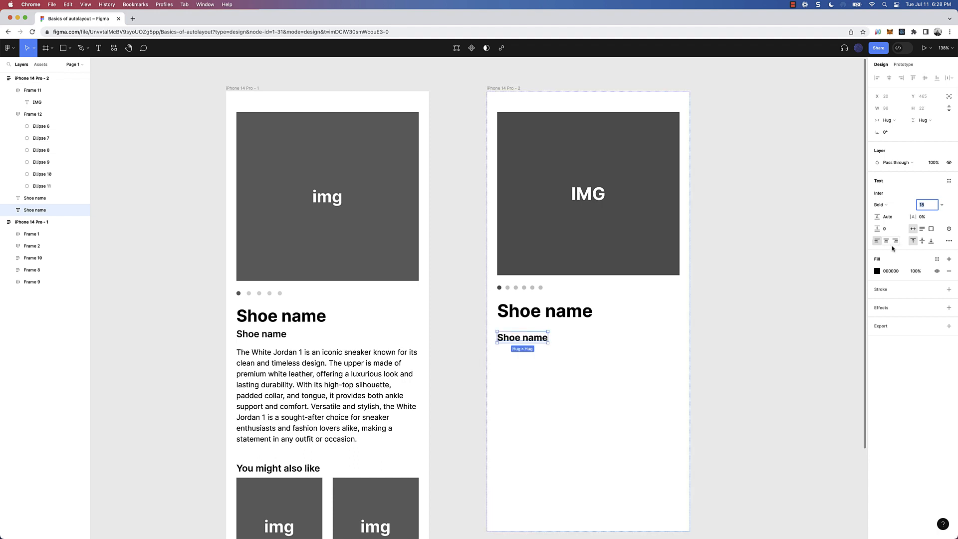
{"action": "left_click", "coordinate": [885, 204]}
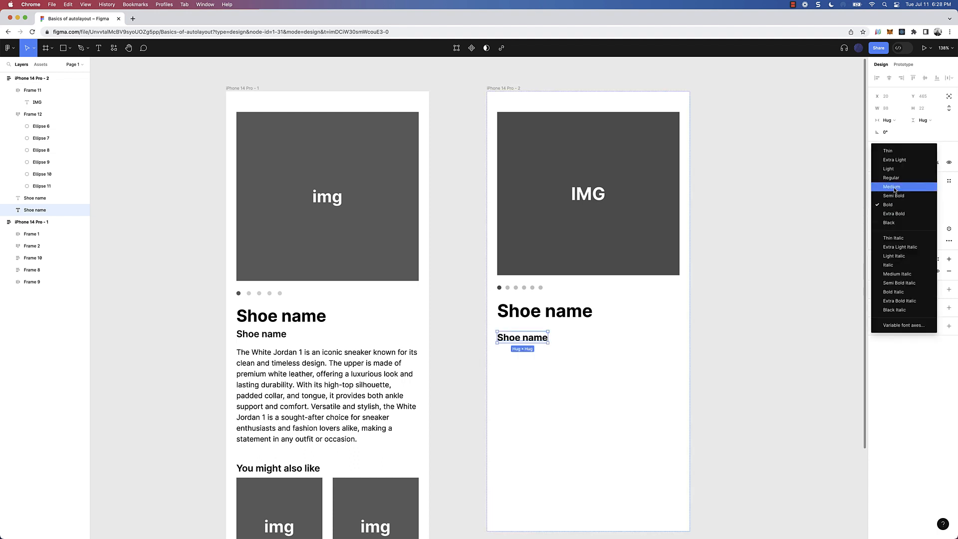
{"action": "left_click", "coordinate": [892, 187]}
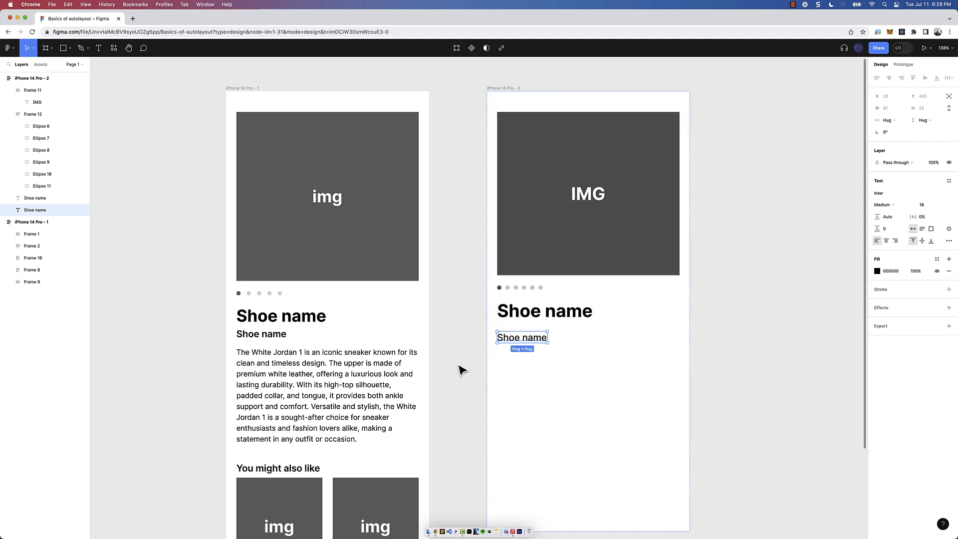
- Wrap the large and small "Shoe name" texts in iPhone 14 Pro - 2 in their own vertical auto layout frame
{"action": "scroll", "coordinate": [559, 327], "scroll_direction": "down", "scroll_amount": 2}
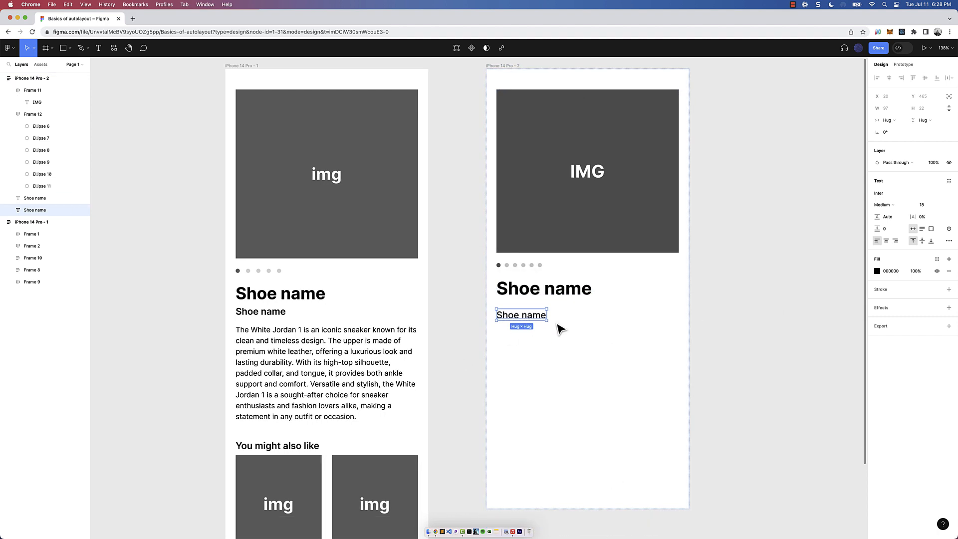
{"action": "left_click", "coordinate": [539, 293]}
{"action": "left_click", "coordinate": [540, 314]}
{"action": "left_click", "coordinate": [538, 295]}
{"action": "left_click", "coordinate": [532, 306]}
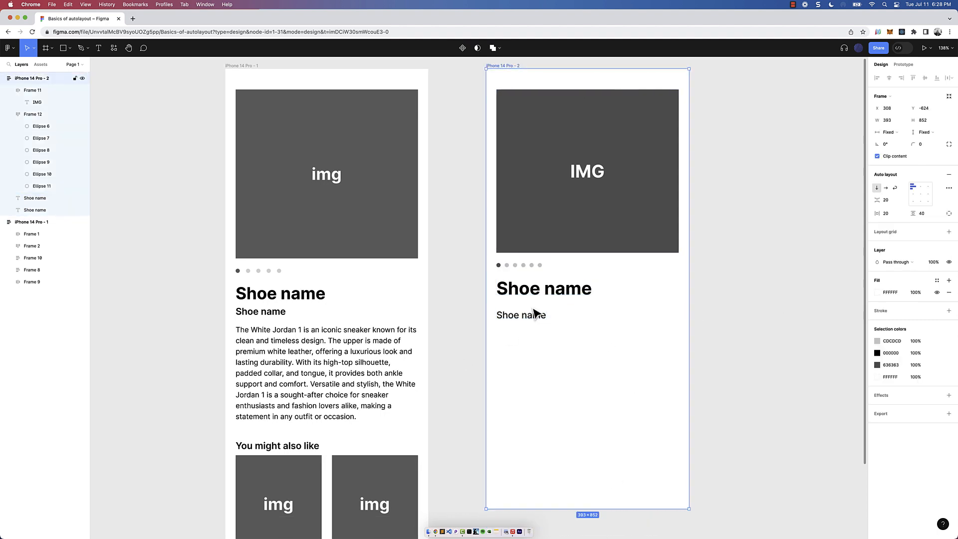
{"action": "left_click", "coordinate": [535, 313]}
{"action": "left_click", "coordinate": [539, 296]}
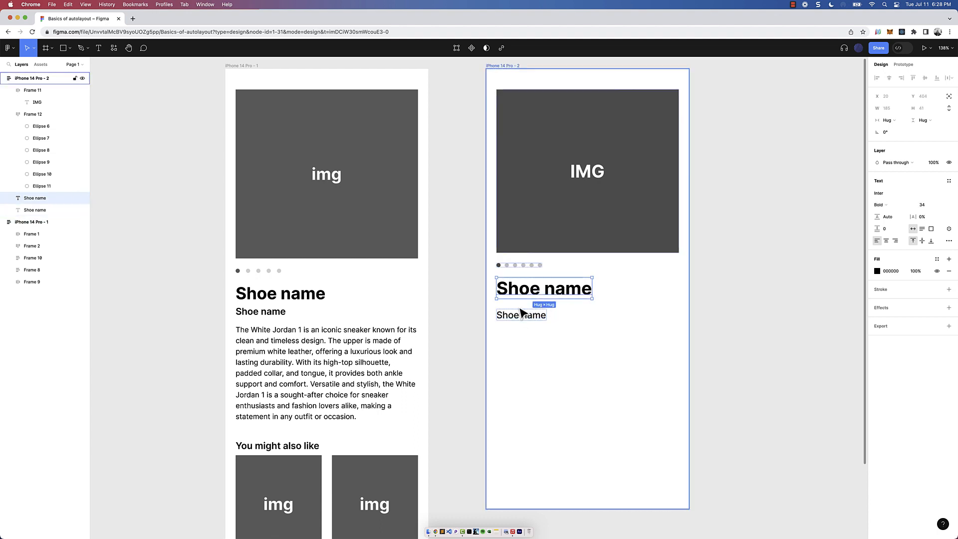
{"action": "left_click", "coordinate": [521, 323]}
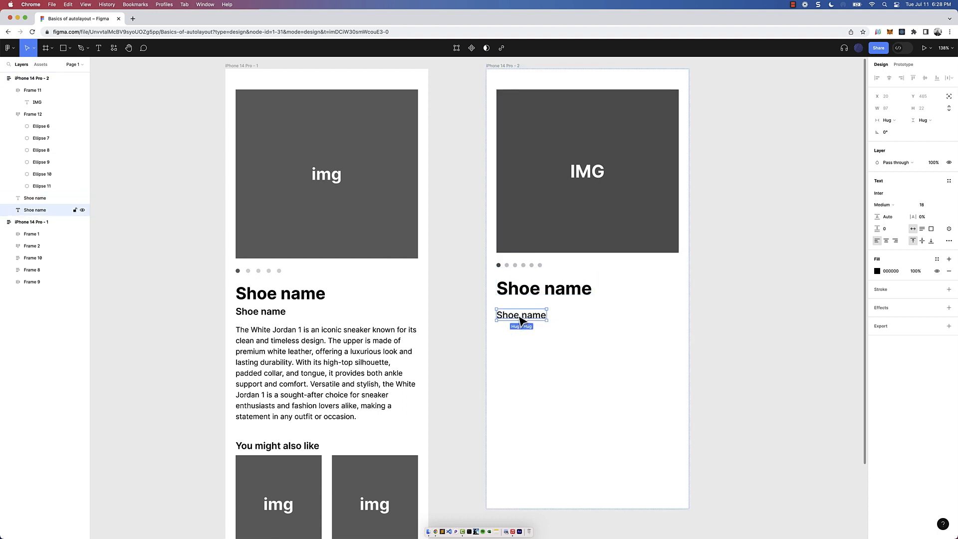
{"action": "left_click", "coordinate": [530, 300]}
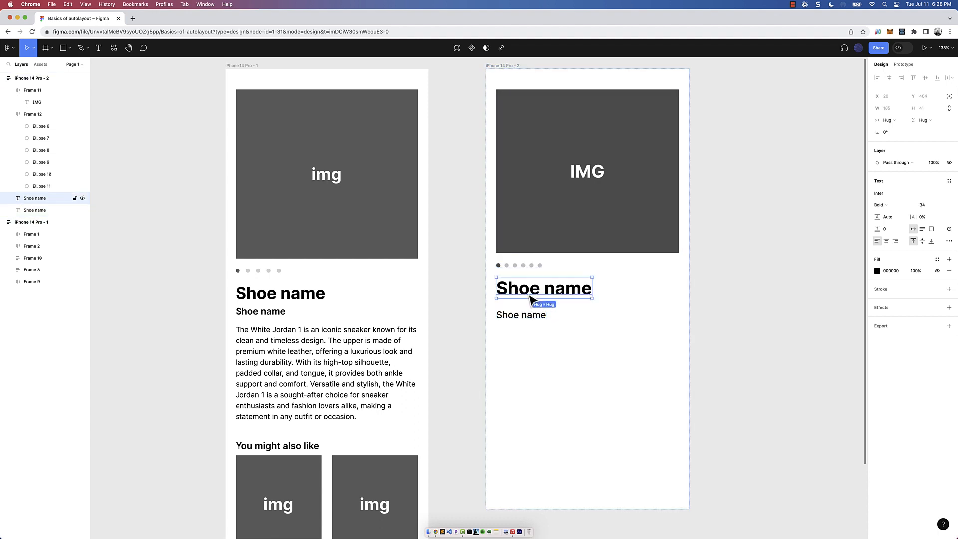
{"action": "left_click", "coordinate": [528, 322], "text": "shift"}
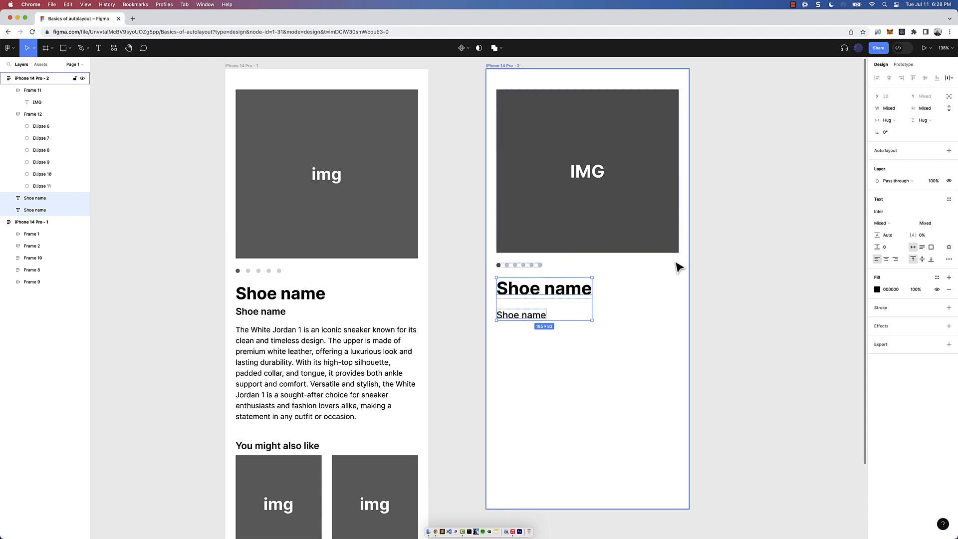
{"action": "key", "text": "shift+a"}
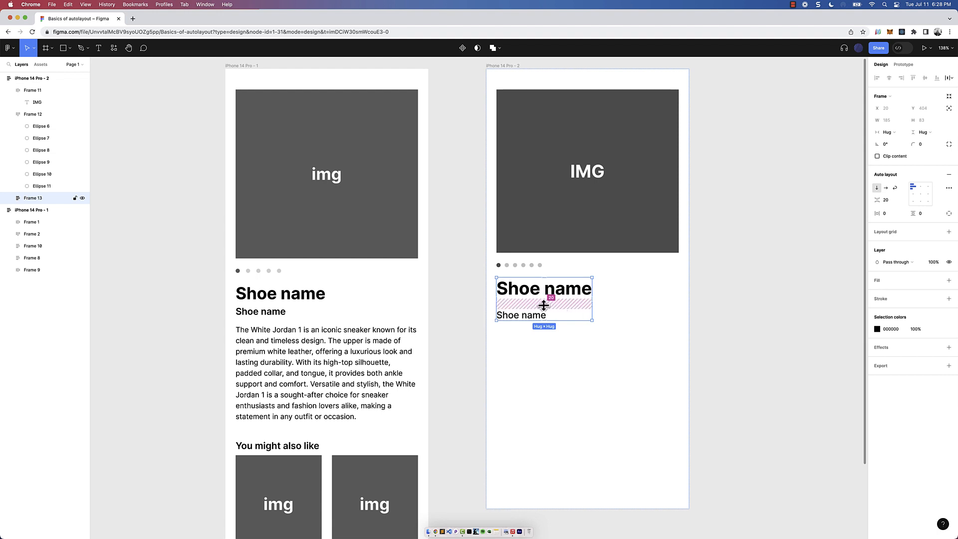
- Set the vertical gap between the two "Shoe name" texts in their auto layout frame to 8
{"action": "left_click_drag", "start_coordinate": [543, 304], "coordinate": [543, 304]}
{"action": "left_click", "coordinate": [889, 203]}
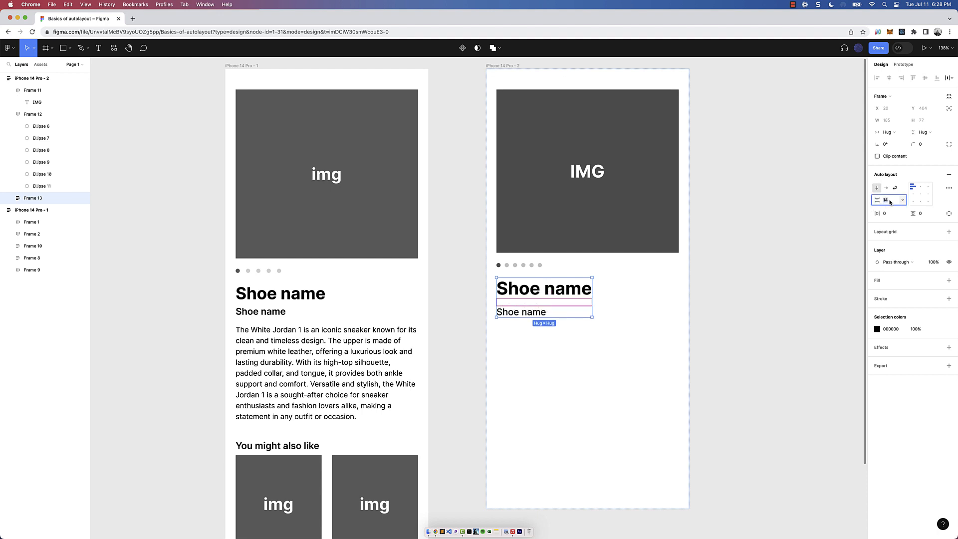
{"action": "type", "text": "8"}
{"action": "key", "text": "Return"}
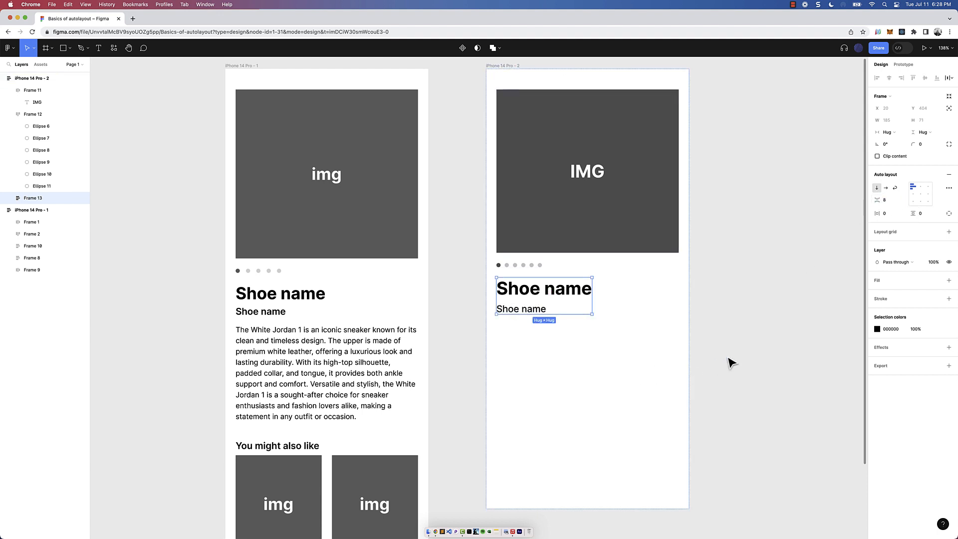
{"action": "left_click", "coordinate": [763, 354]}
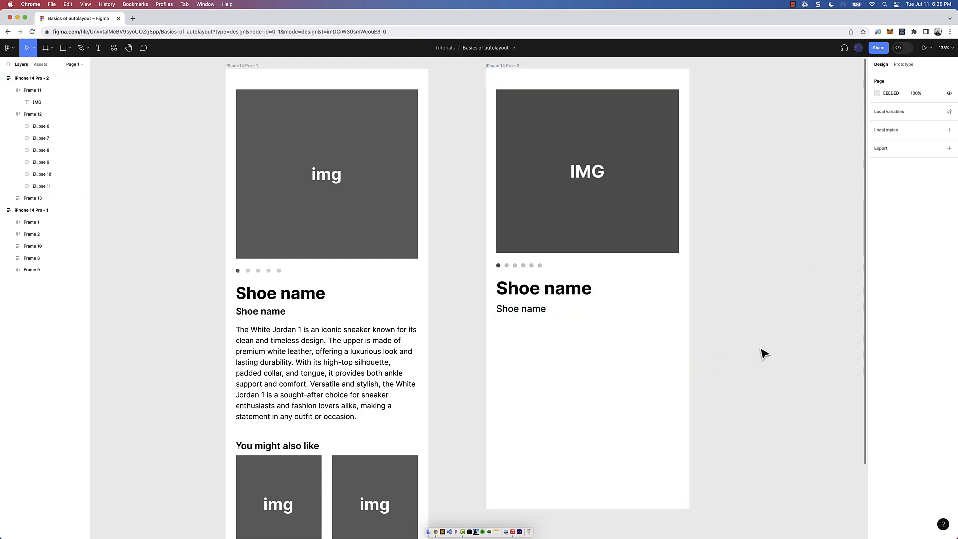
- Tighten the gap between the "Shoe name" heading and its subtitle further in their auto layout frame
{"action": "double_click", "coordinate": [529, 310]}
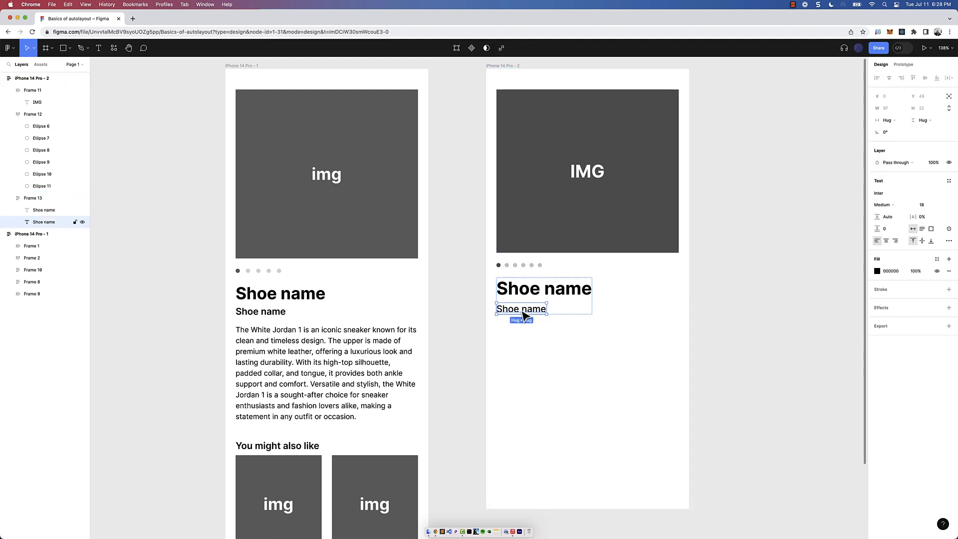
{"action": "left_click", "coordinate": [569, 313]}
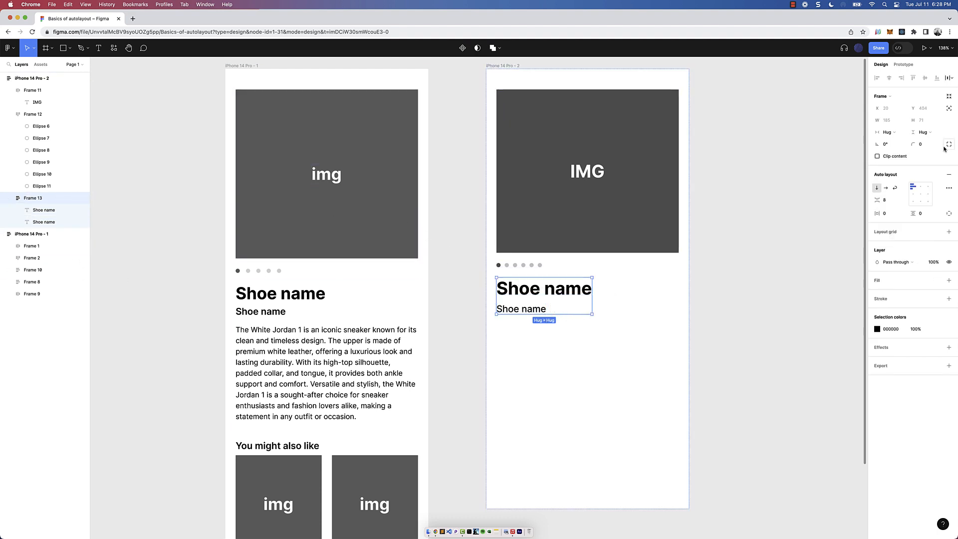
{"action": "left_click", "coordinate": [885, 202]}
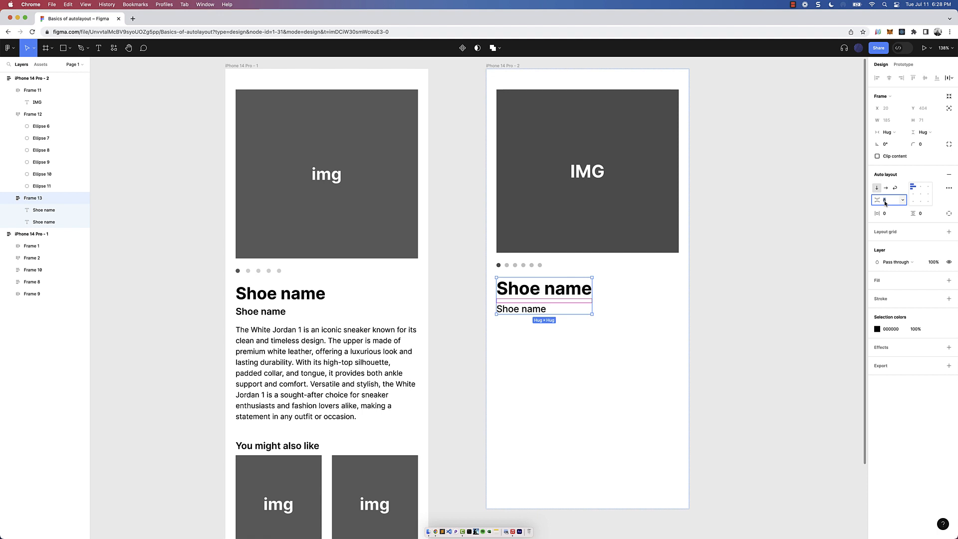
{"action": "key", "text": "Return"}
{"action": "left_click", "coordinate": [721, 432]}
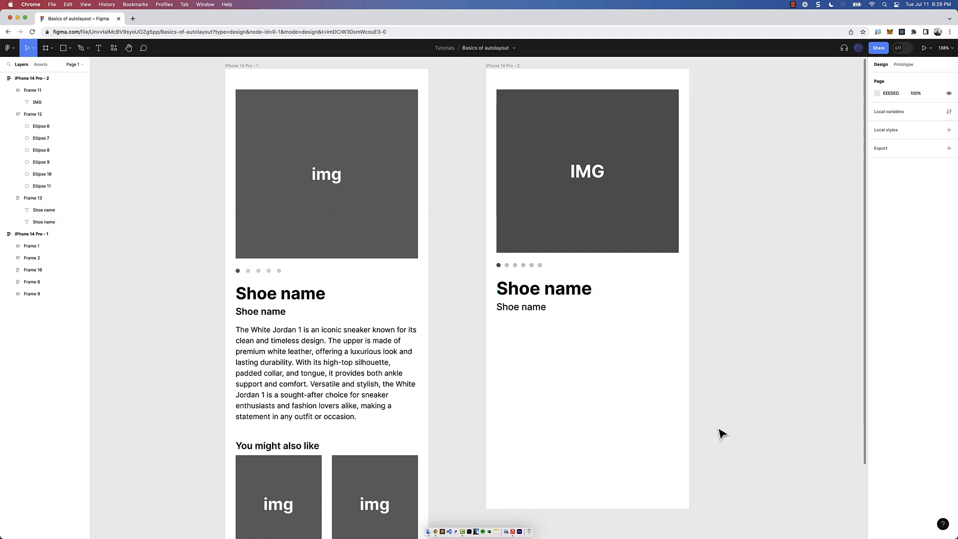
- Copy the entire White Jordan 1 description paragraph from the iPhone 14 Pro - 1 frame
{"action": "scroll", "coordinate": [762, 352], "scroll_direction": "down", "scroll_amount": 2}
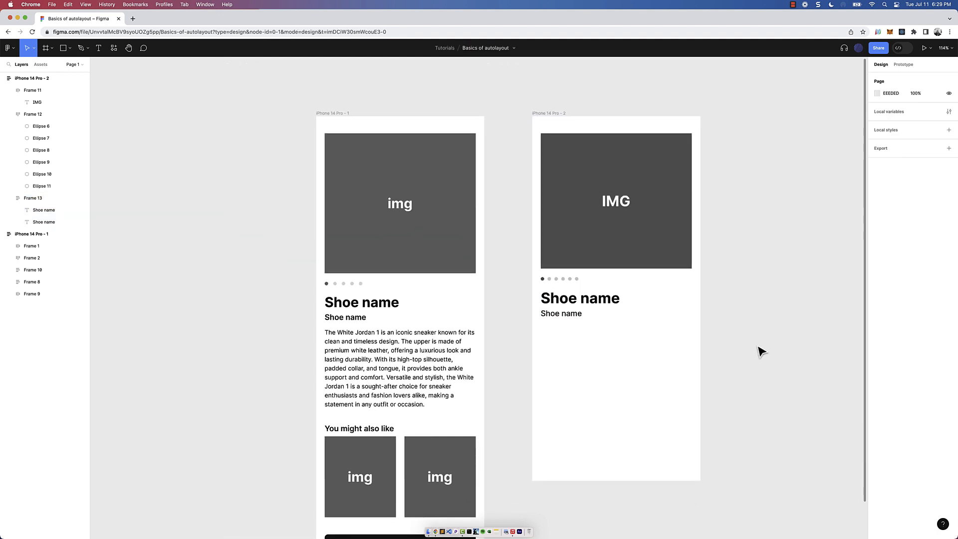
{"action": "scroll", "coordinate": [761, 352], "scroll_direction": "right", "scroll_amount": 2}
{"action": "scroll", "coordinate": [762, 351], "scroll_direction": "down", "scroll_amount": 1}
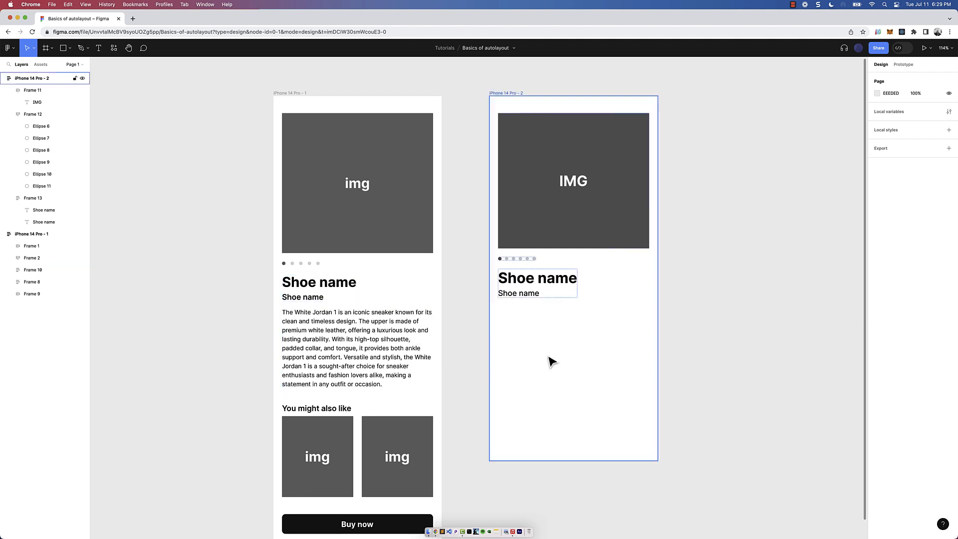
{"action": "double_click", "coordinate": [330, 342]}
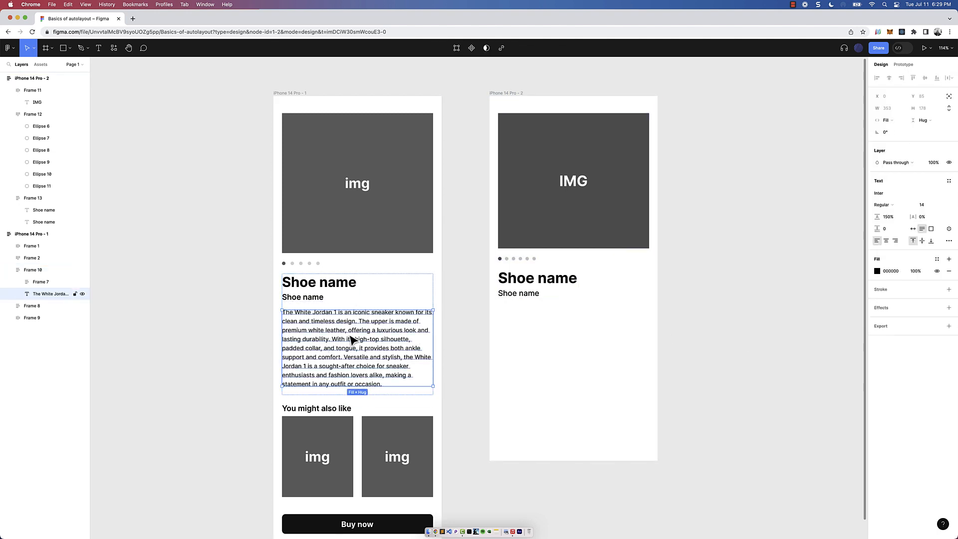
{"action": "double_click", "coordinate": [349, 333]}
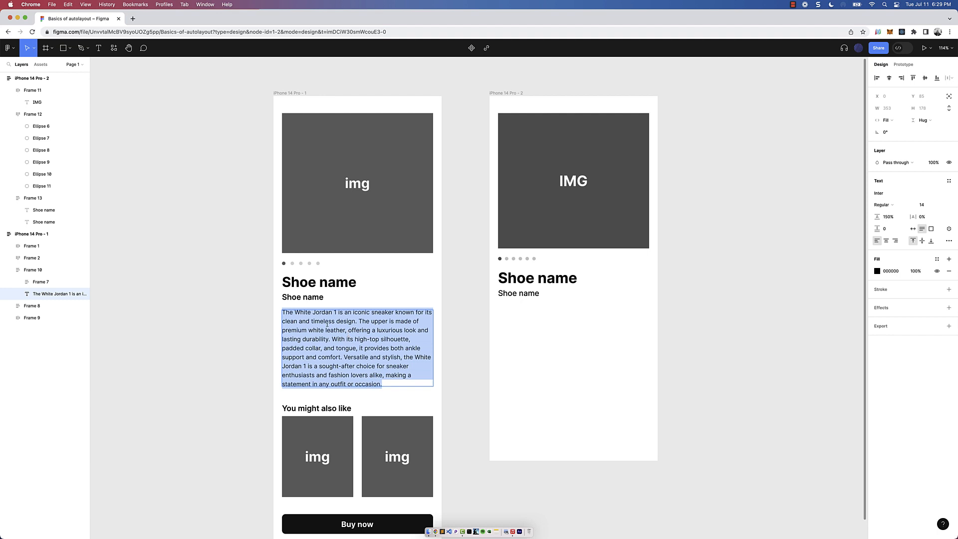
{"action": "key", "text": "Escape"}
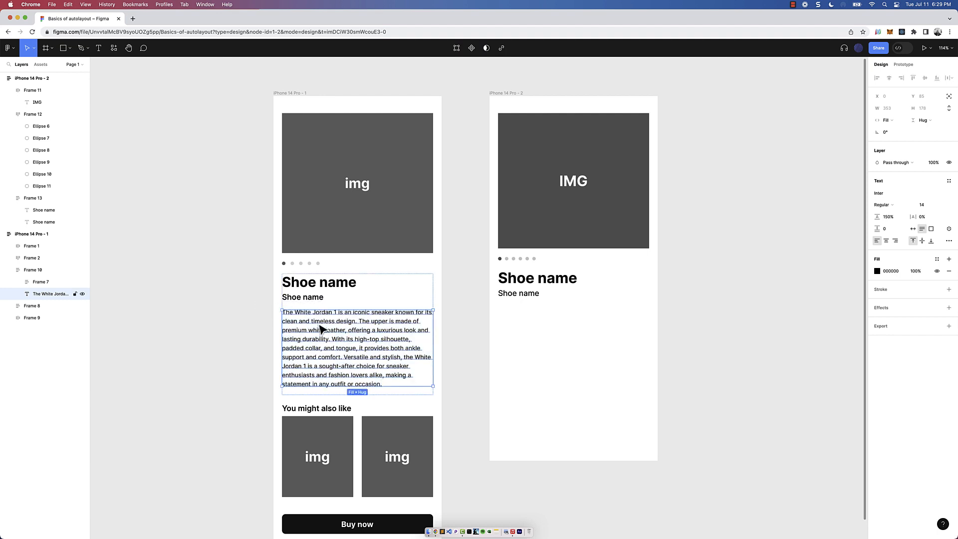
{"action": "key", "text": "Return"}
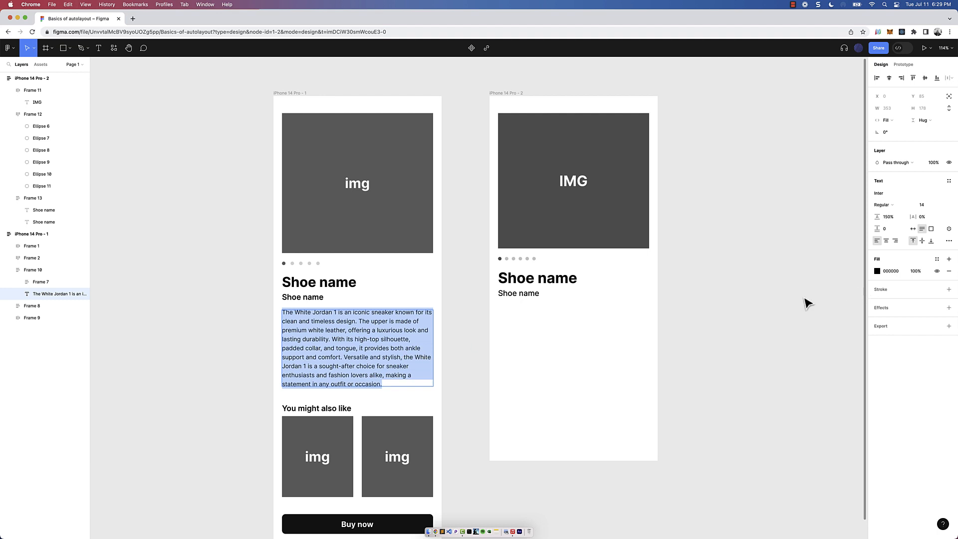
{"action": "key", "text": "Escape"}
{"action": "key", "text": "Return"}
{"action": "key", "text": "super+c"}
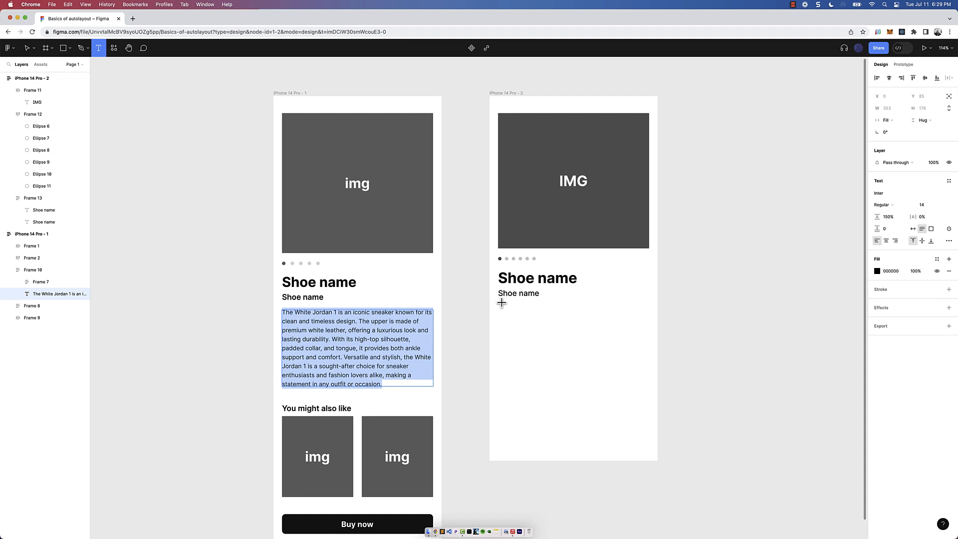
- Draw a text box about 265 by 220 below the shoe titles in iPhone 14 Pro - 2 and paste the description into it
{"action": "left_click_drag", "start_coordinate": [502, 302], "coordinate": [617, 399]}
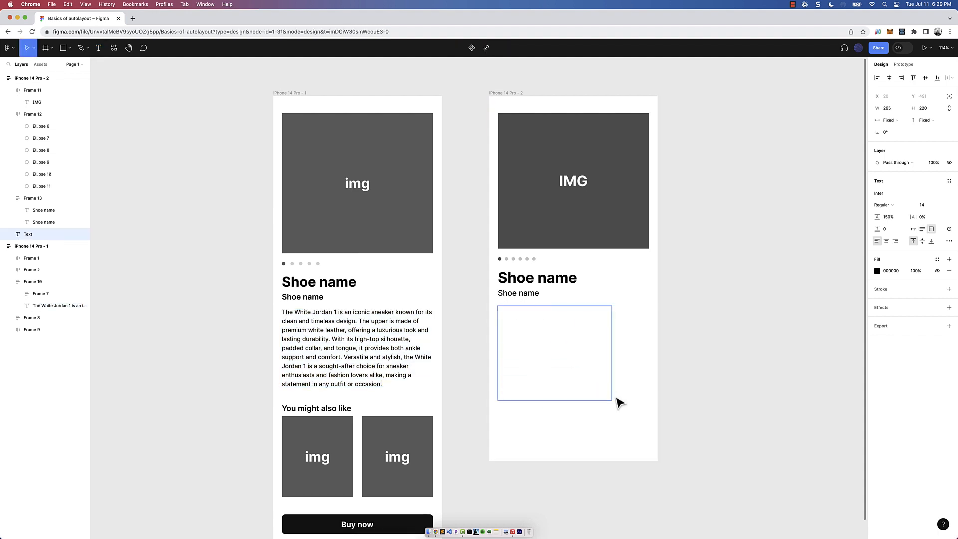
{"action": "key", "text": "super+v"}
{"action": "key", "text": "Escape"}
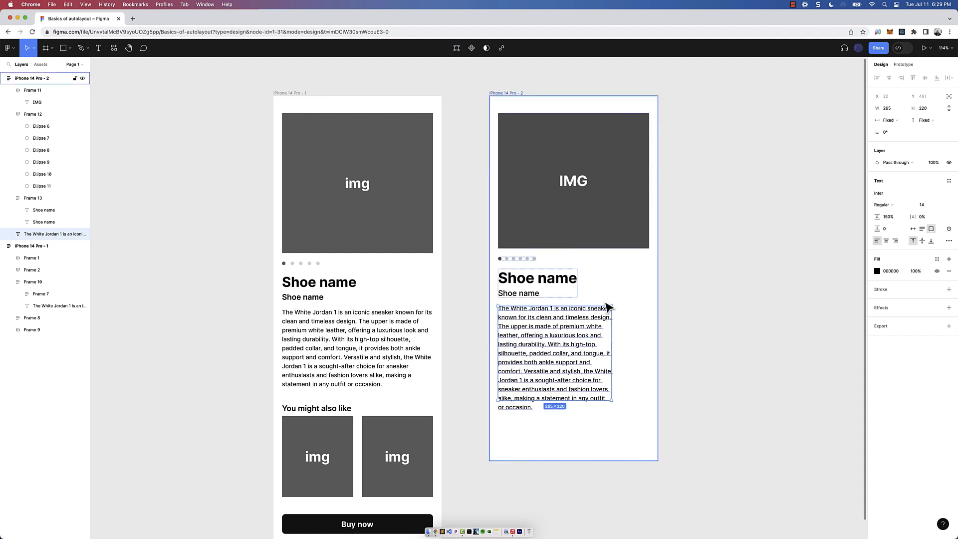
- Set the pasted description text's horizontal resizing to Fill container
{"action": "mouse_move", "coordinate": [612, 321]}
{"action": "left_mouse_down"}
{"action": "mouse_move", "coordinate": [626, 321]}
{"action": "mouse_move", "coordinate": [604, 323]}
{"action": "mouse_move", "coordinate": [614, 323]}
{"action": "left_mouse_up"}
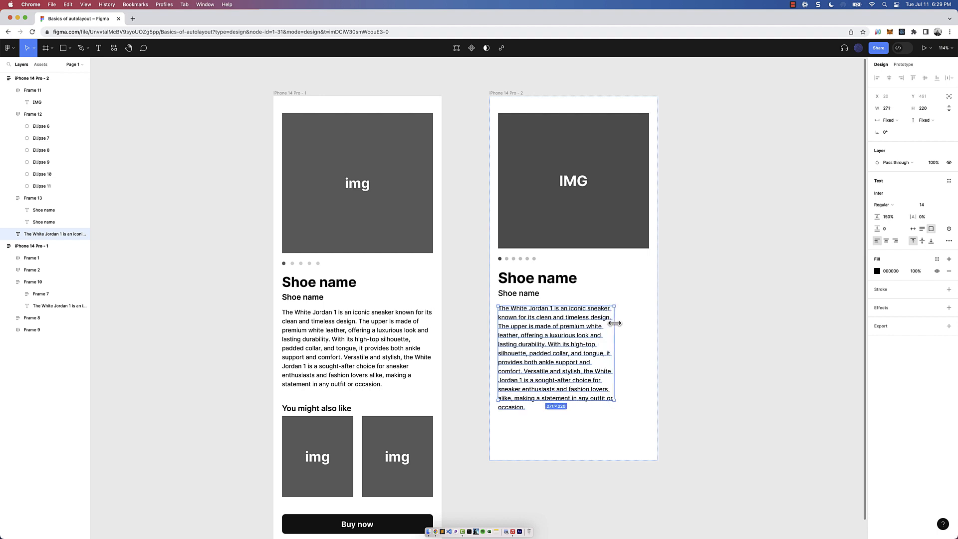
{"action": "left_click", "coordinate": [900, 125]}
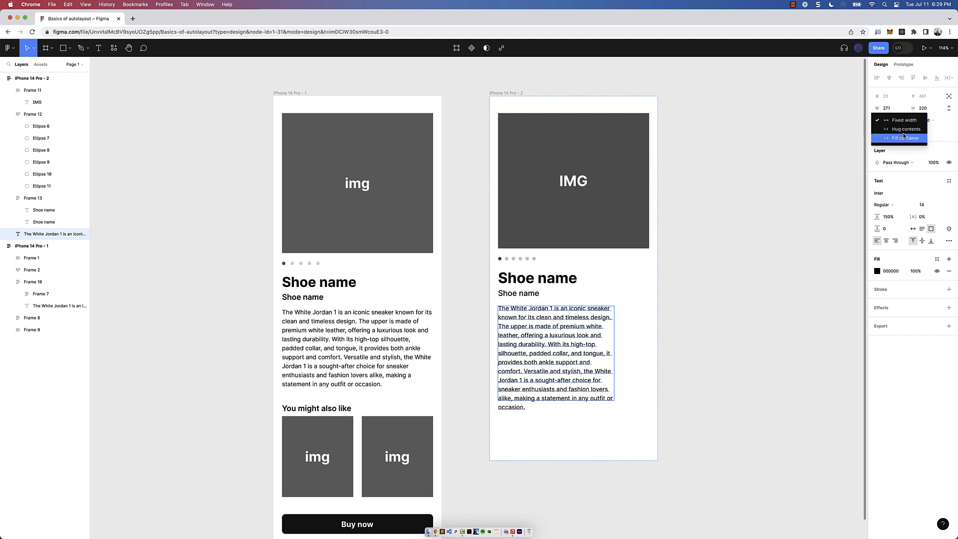
{"action": "left_click", "coordinate": [905, 138]}
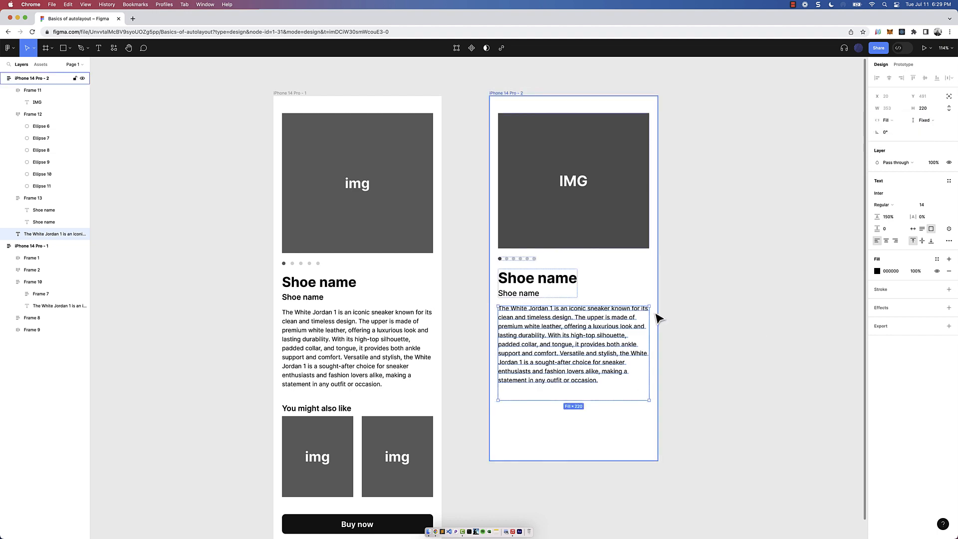
- Shorten the description text box in iPhone 14 Pro - 2 to a height of 193
{"action": "scroll", "coordinate": [657, 316], "scroll_direction": "up", "scroll_amount": 5}
{"action": "scroll", "coordinate": [669, 294], "scroll_direction": "down", "scroll_amount": 5}
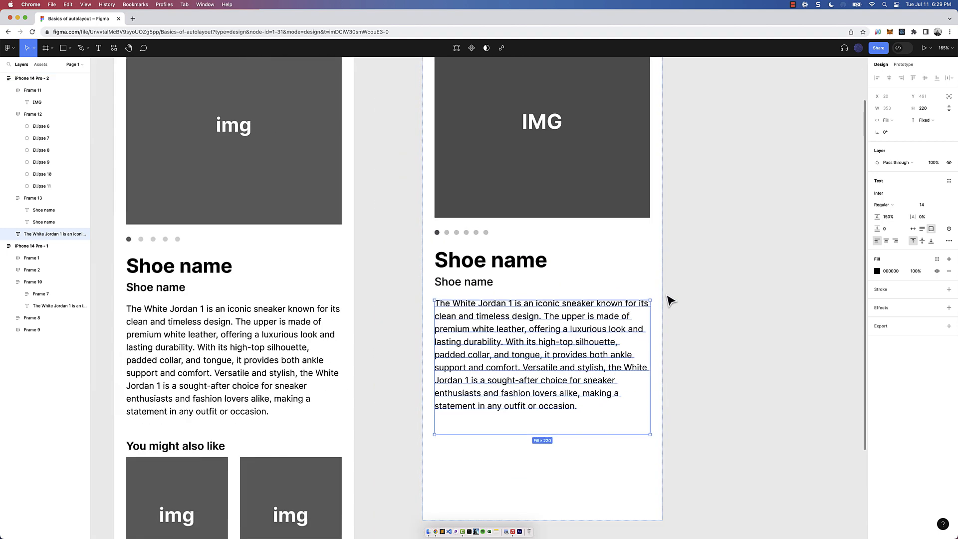
{"action": "left_click", "coordinate": [529, 100]}
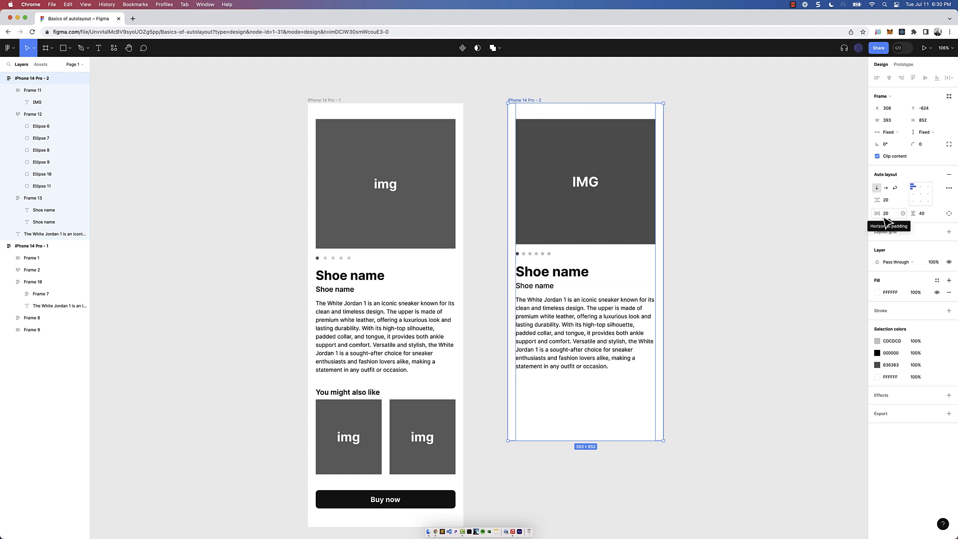
{"action": "left_click", "coordinate": [588, 334]}
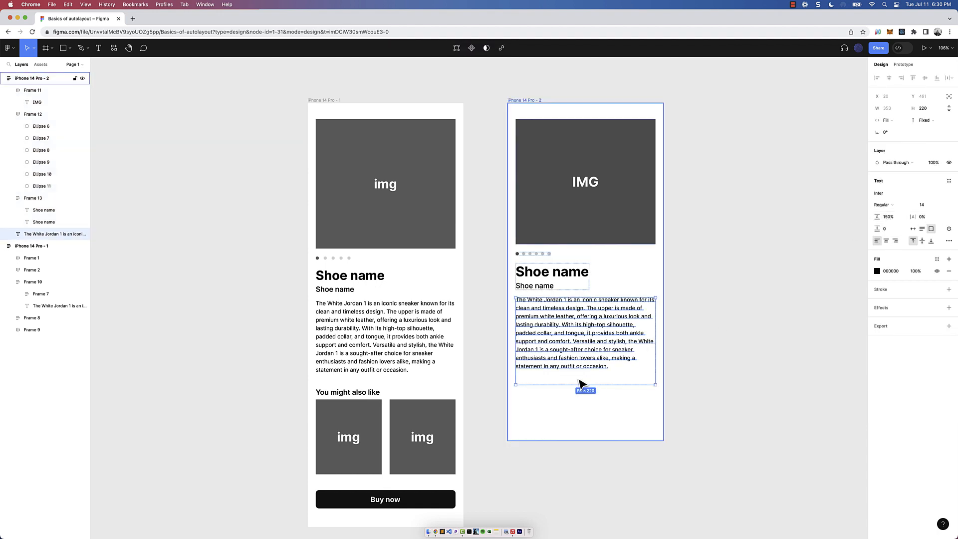
{"action": "left_click_drag", "start_coordinate": [597, 385], "coordinate": [598, 375]}
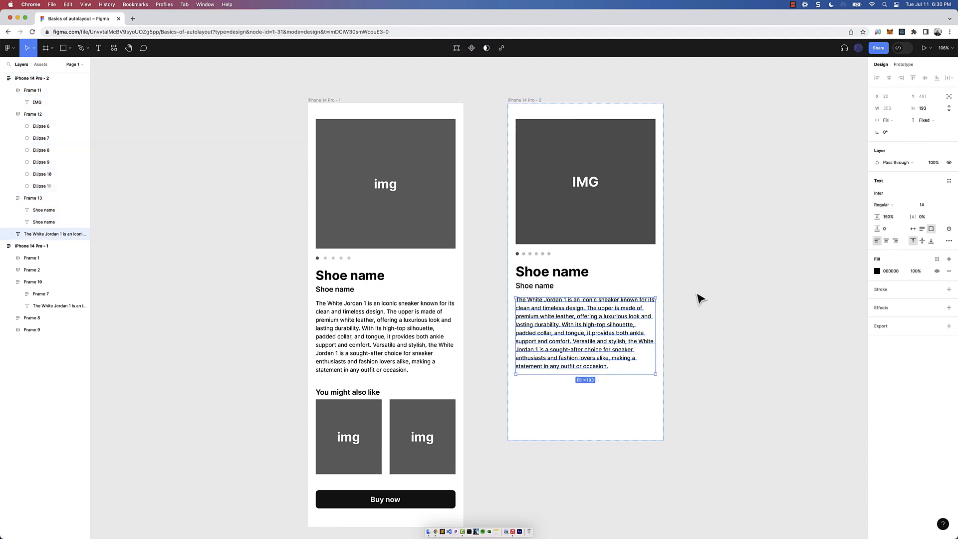
{"action": "scroll", "coordinate": [694, 349], "scroll_direction": "down", "scroll_amount": 2}
{"action": "left_click", "coordinate": [733, 315]}
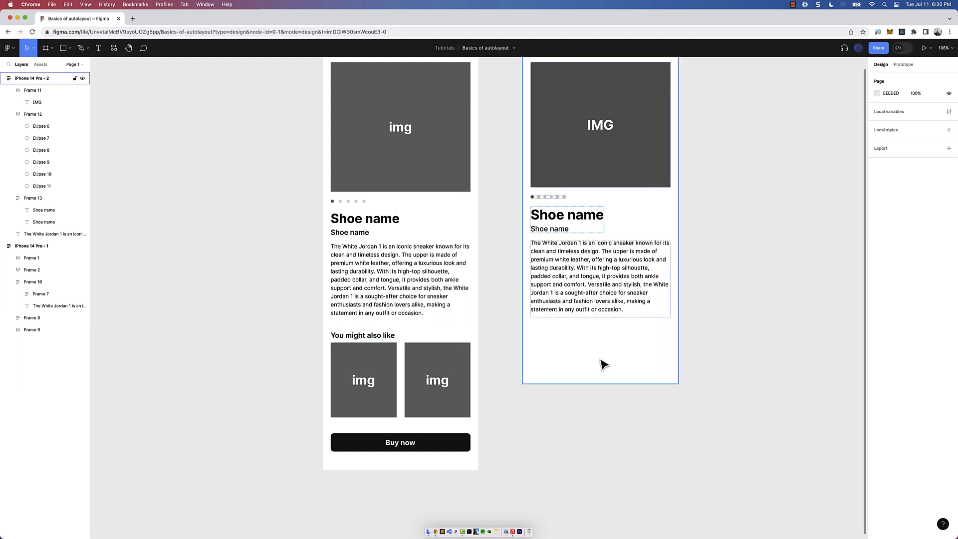
- Copy the "Shoe name" subtitle to the end of iPhone 14 Pro - 2 and change the copy's text to "You might also like"
{"action": "scroll", "coordinate": [662, 321], "scroll_direction": "up", "scroll_amount": 1}
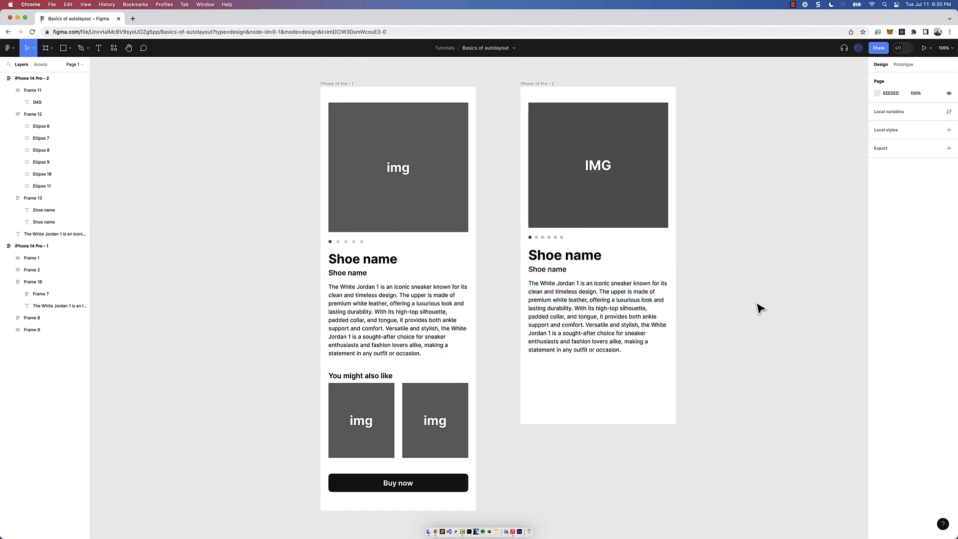
{"action": "left_click", "coordinate": [561, 273]}
{"action": "left_click", "coordinate": [566, 276]}
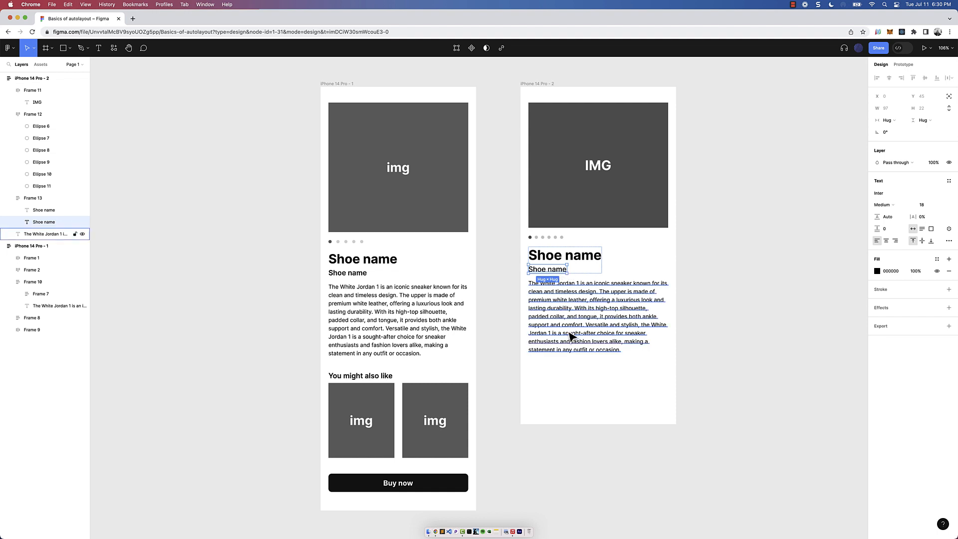
{"action": "left_click", "coordinate": [577, 371]}
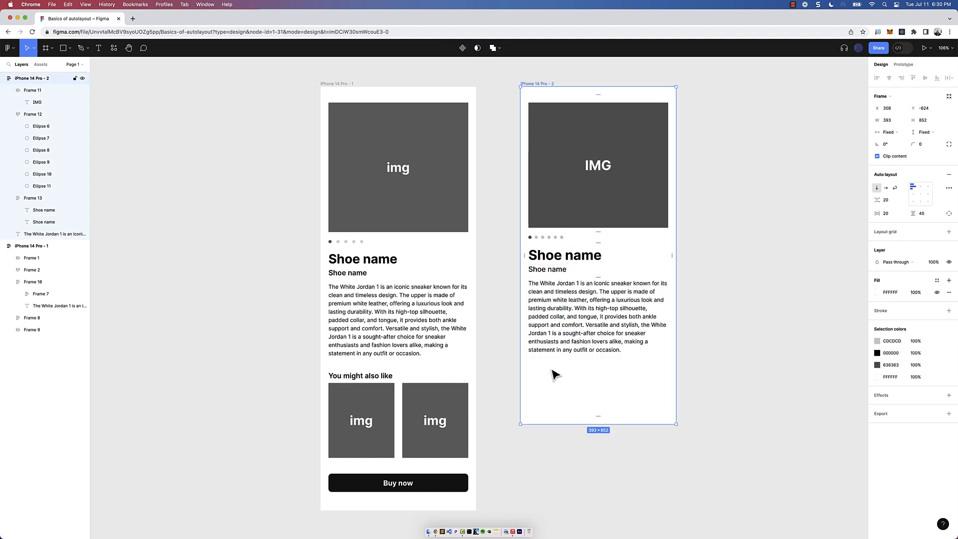
{"action": "key", "text": "super+v"}
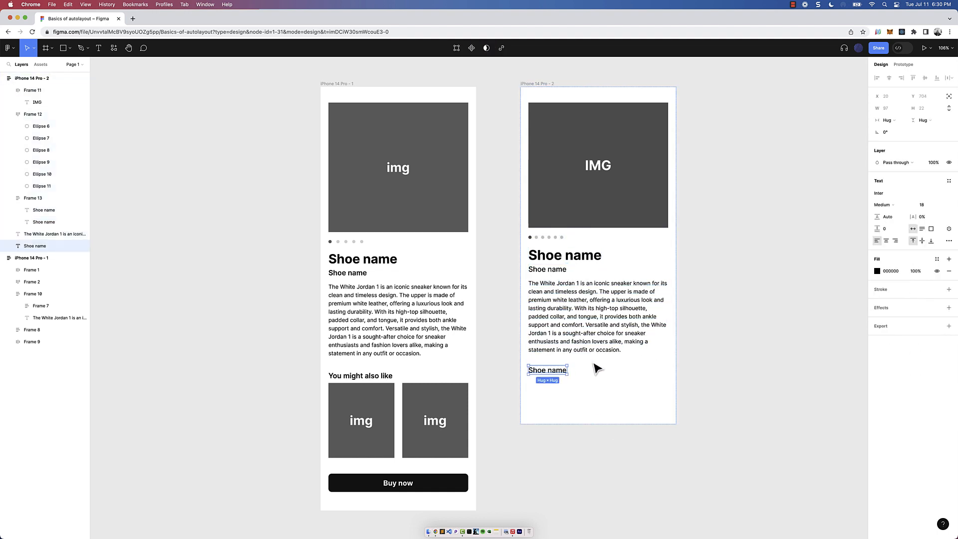
{"action": "double_click", "coordinate": [554, 370]}
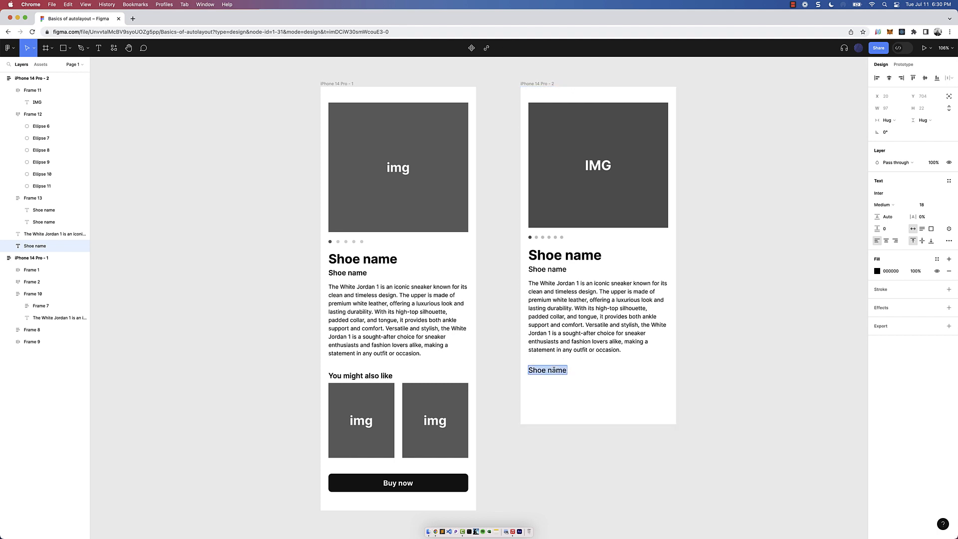
{"action": "type", "text": "You might also like"}
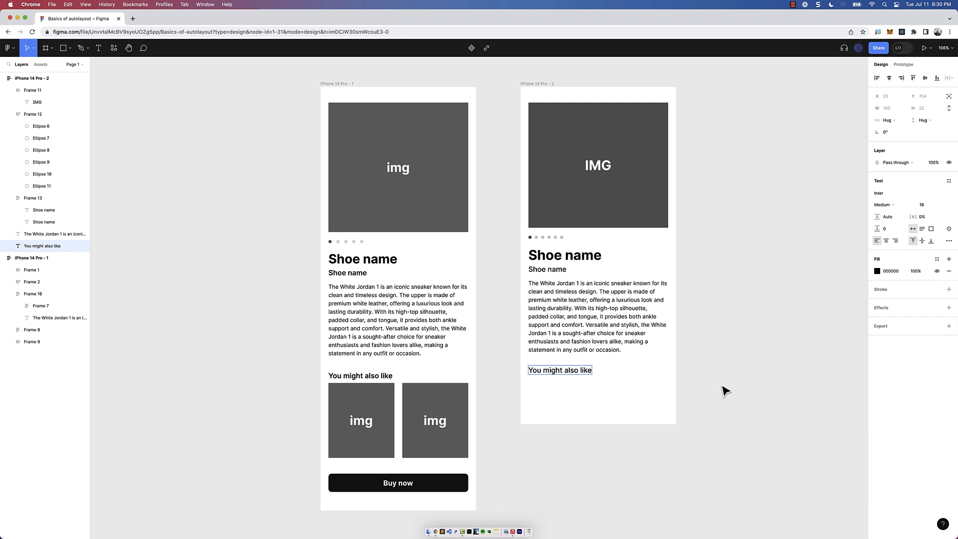
{"action": "key", "text": "Escape"}
{"action": "left_click", "coordinate": [695, 385]}
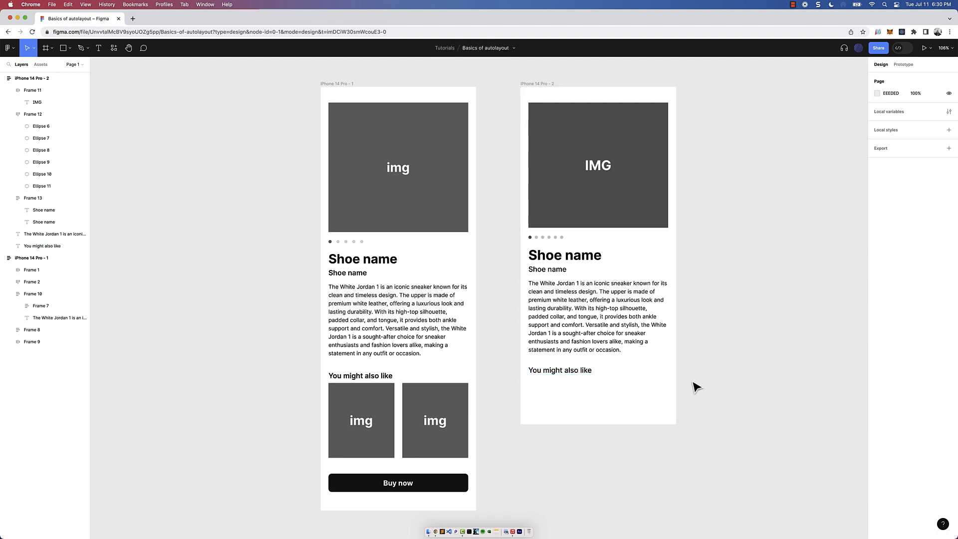
- Duplicate the large IMG block in iPhone 14 Pro - 2 and extend the phone frame's height to 1251
{"action": "scroll", "coordinate": [649, 394], "scroll_direction": "down", "scroll_amount": 3}
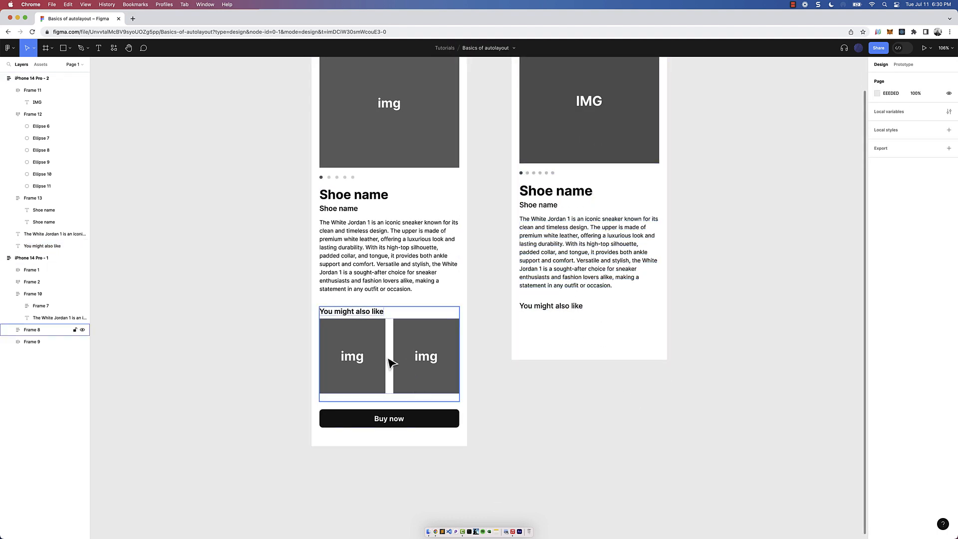
{"action": "left_click", "coordinate": [605, 145]}
{"action": "scroll", "coordinate": [609, 147], "scroll_direction": "up", "scroll_amount": 3}
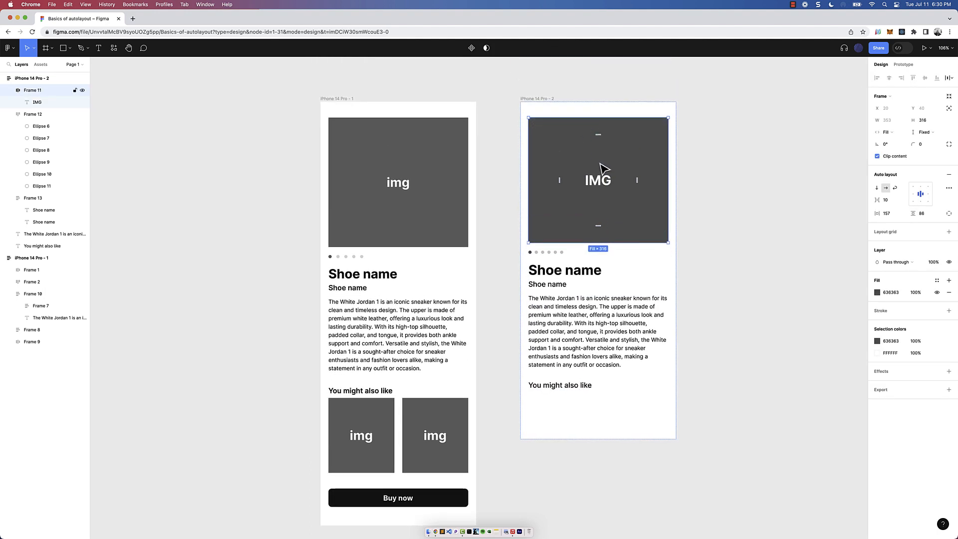
{"action": "key", "text": "super+d"}
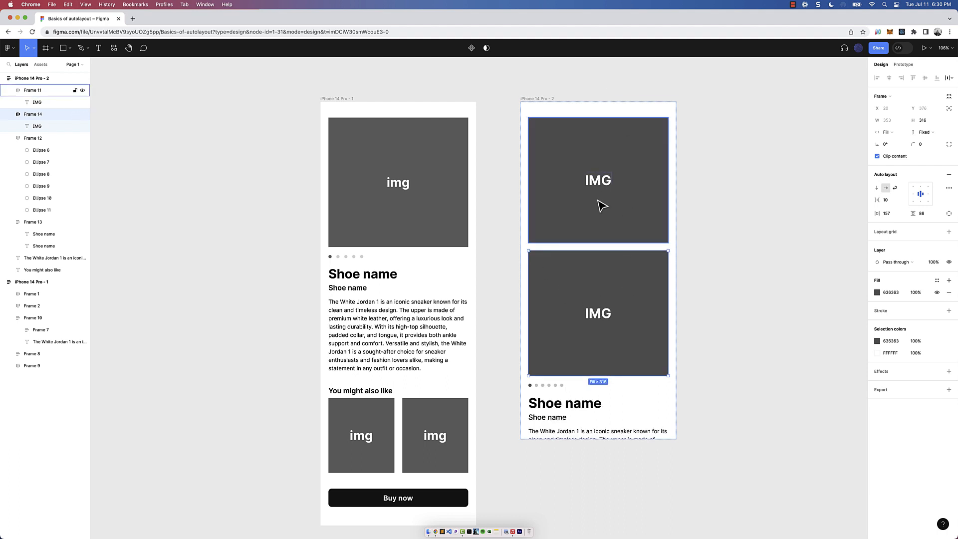
{"action": "left_click", "coordinate": [541, 102]}
{"action": "left_click_drag", "start_coordinate": [635, 440], "coordinate": [635, 538]}
{"action": "scroll", "coordinate": [618, 395], "scroll_direction": "down", "scroll_amount": 2}
{"action": "scroll", "coordinate": [618, 393], "scroll_direction": "down", "scroll_amount": 5}
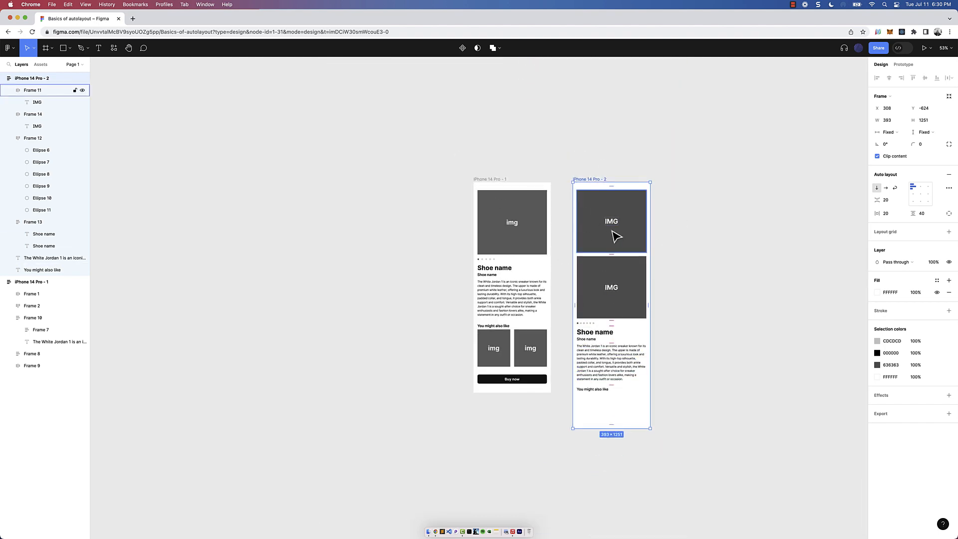
- Move the duplicated IMG block below the "You might also like" heading and lengthen the iPhone 14 Pro - 2 frame further
{"action": "left_click", "coordinate": [626, 306]}
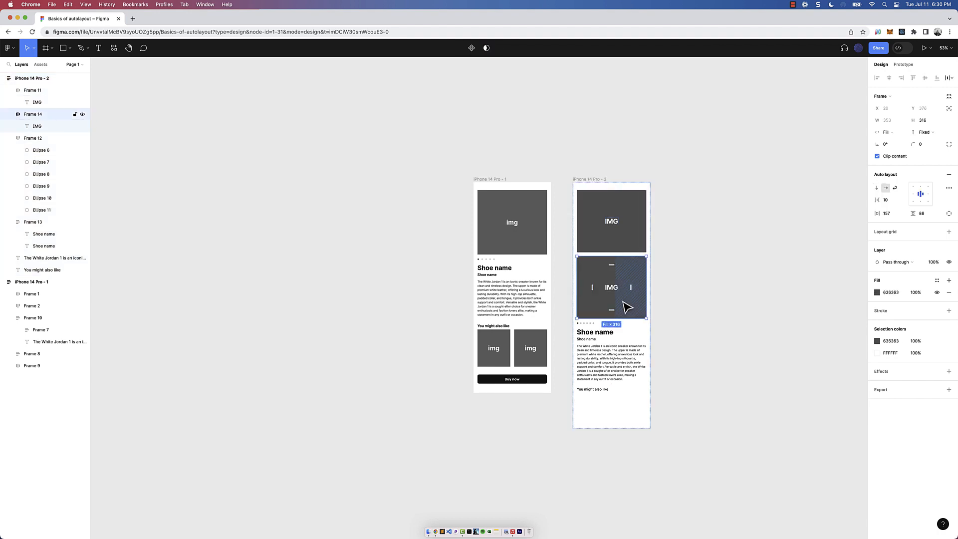
{"action": "left_click_drag", "start_coordinate": [627, 290], "coordinate": [620, 391]}
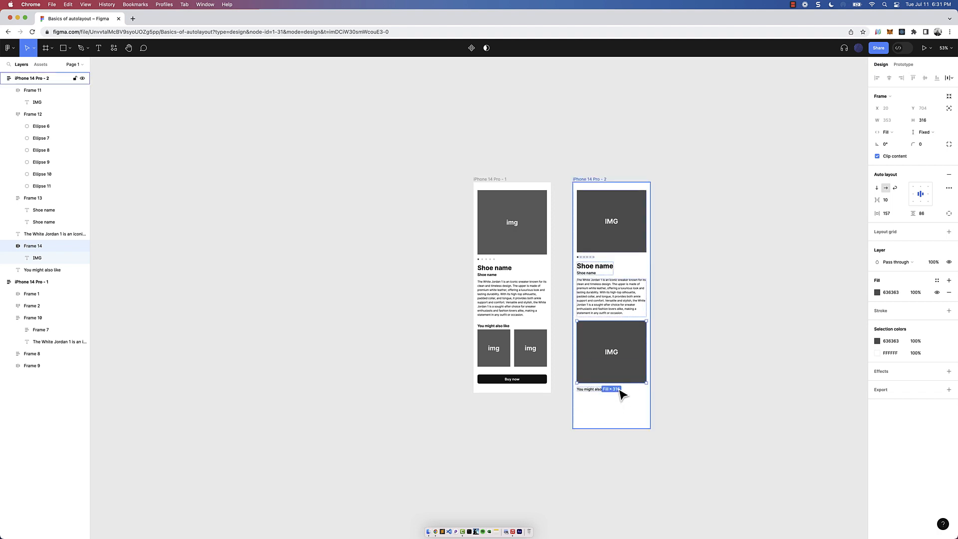
{"action": "left_click", "coordinate": [621, 427]}
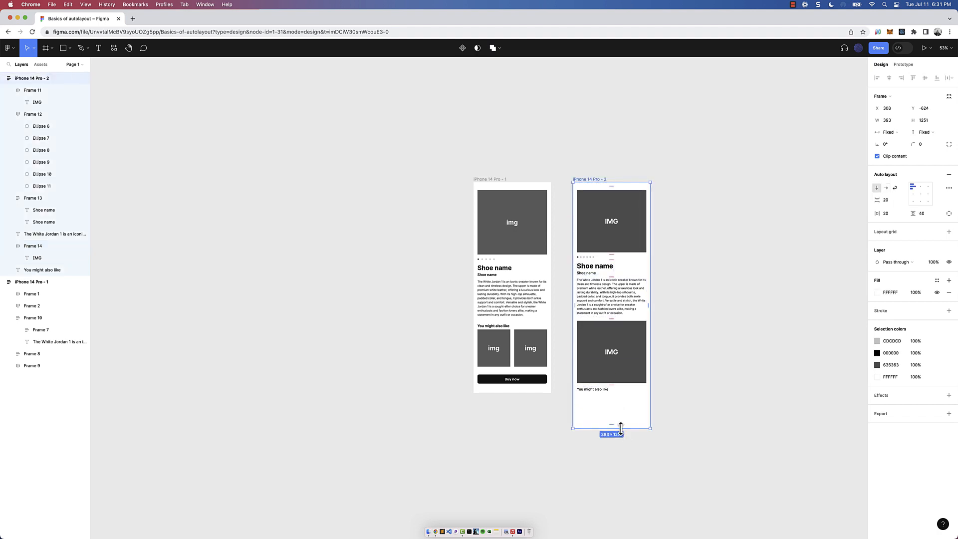
{"action": "left_click_drag", "start_coordinate": [621, 428], "coordinate": [624, 497]}
{"action": "left_click", "coordinate": [684, 408]}
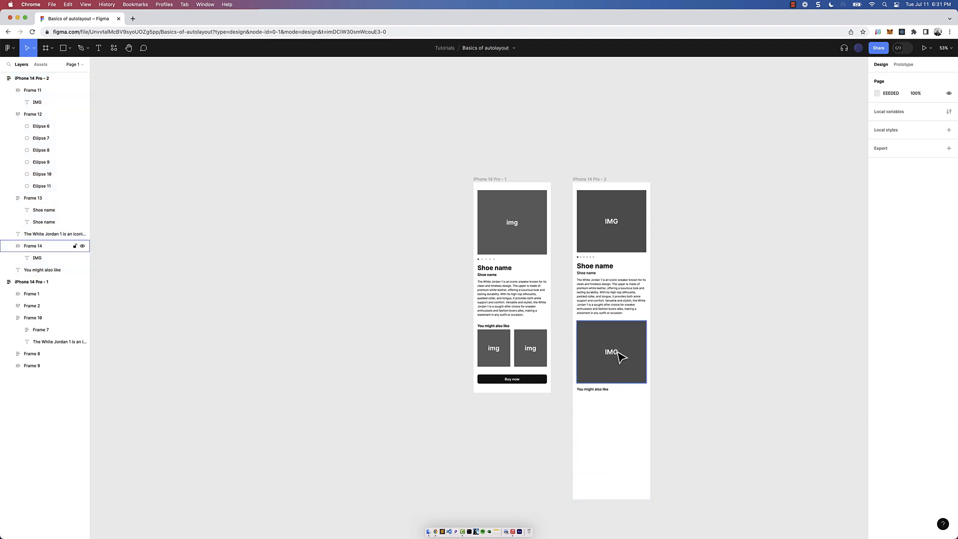
{"action": "left_click", "coordinate": [617, 355]}
{"action": "left_click_drag", "start_coordinate": [627, 352], "coordinate": [599, 352]}
{"action": "left_click", "coordinate": [697, 373]}
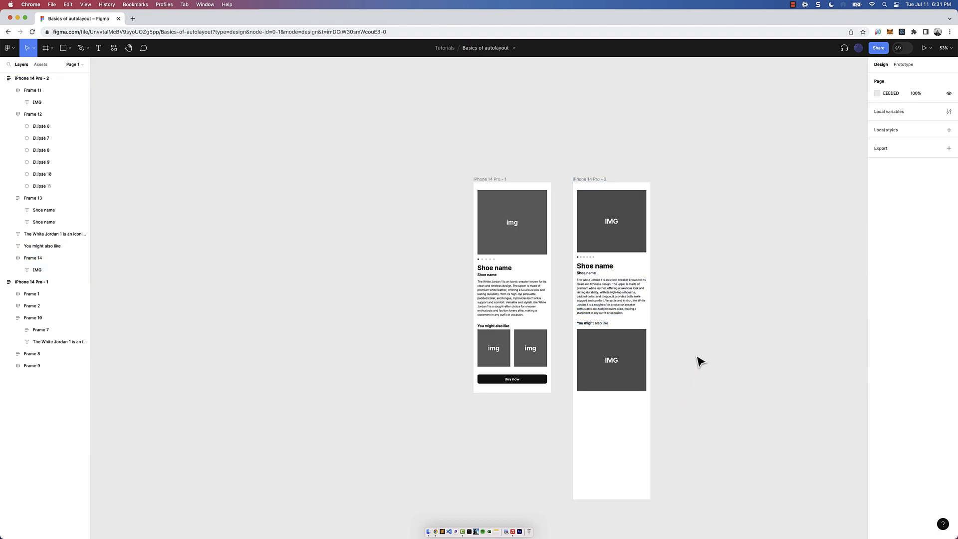
- Duplicate the IMG block under the "You might also like" heading
{"action": "scroll", "coordinate": [618, 370], "scroll_direction": "up", "scroll_amount": 5, "text": "ctrl"}
{"action": "left_click", "coordinate": [617, 372]}
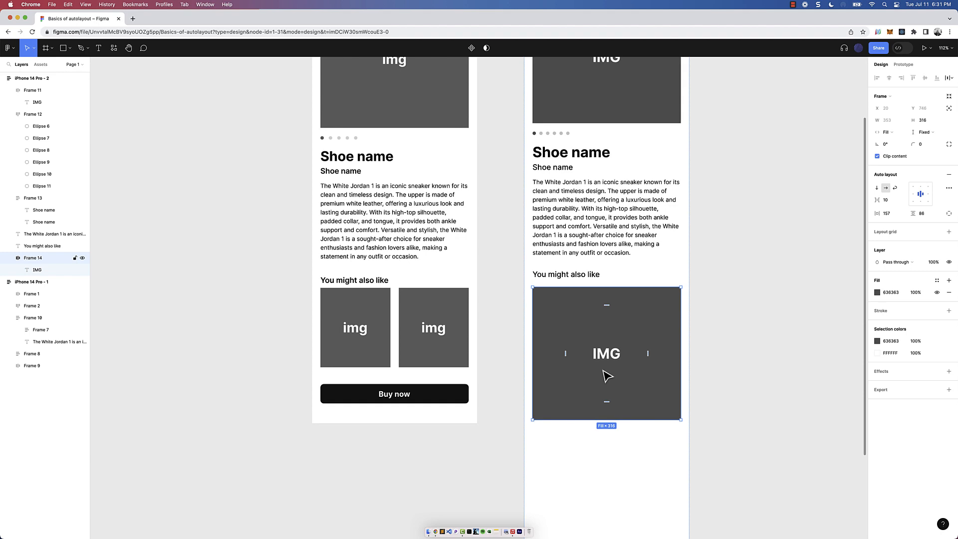
{"action": "key", "text": "super+d"}
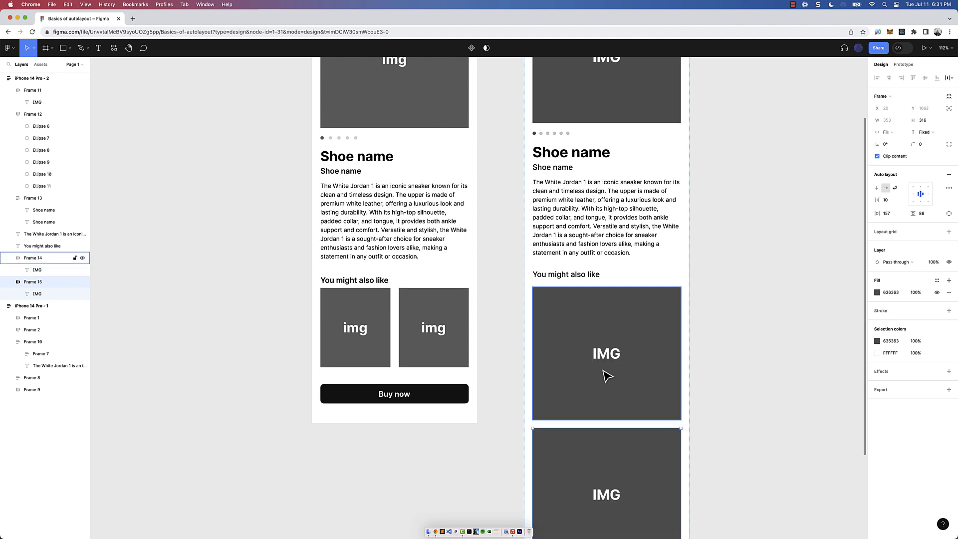
- Try wrapping the "You might also like" heading and both IMG blocks below it in one auto layout frame with horizontal direction
{"action": "scroll", "coordinate": [609, 379], "scroll_direction": "down", "scroll_amount": 4, "text": "ctrl"}
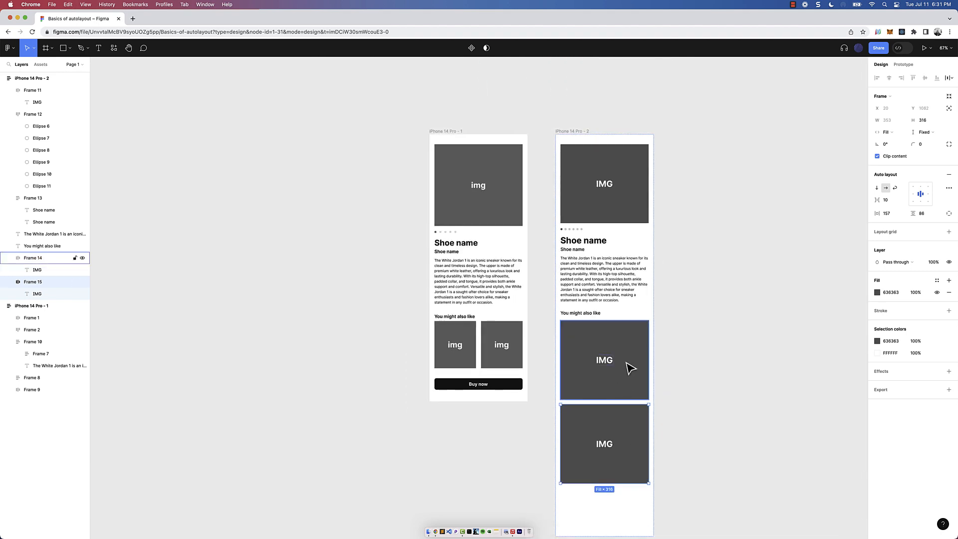
{"action": "left_click", "coordinate": [634, 369], "text": "shift"}
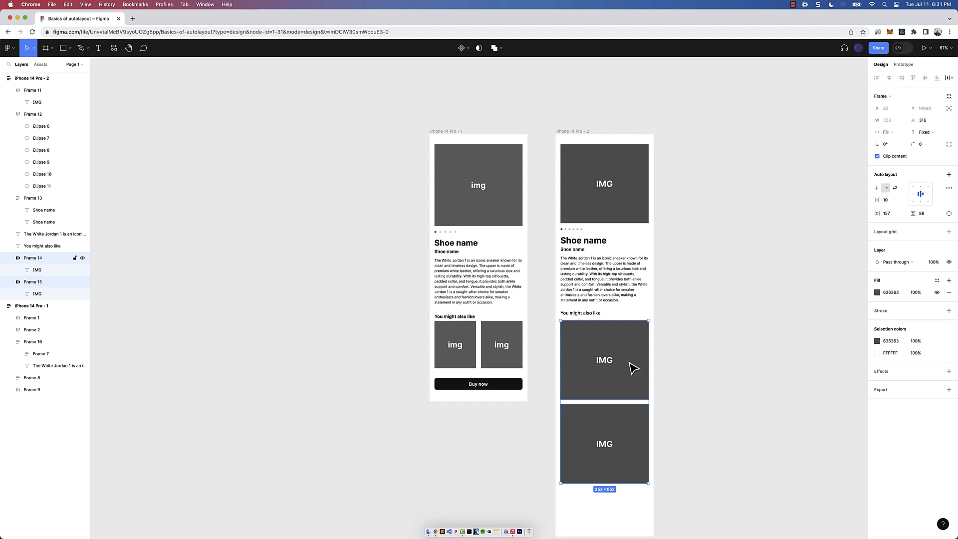
{"action": "left_click", "coordinate": [591, 317], "text": "shift"}
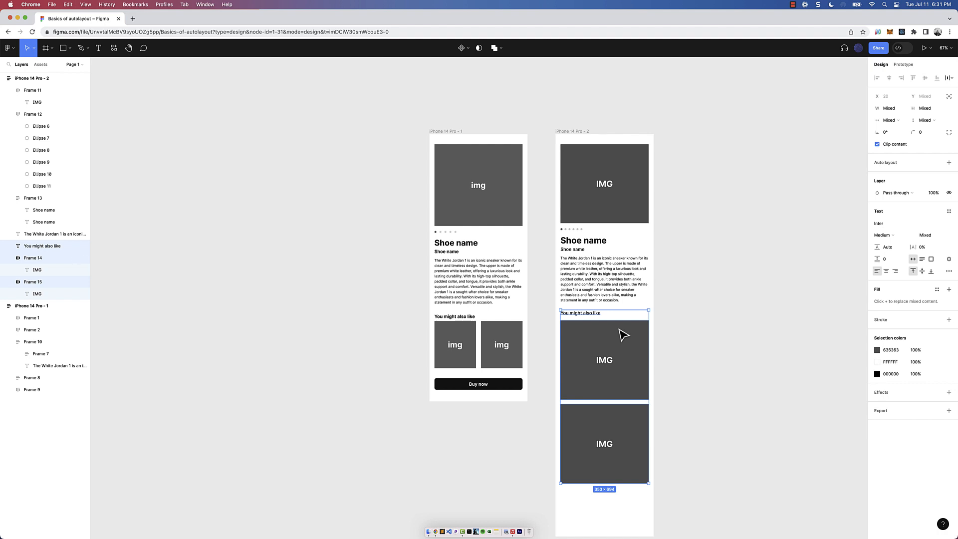
{"action": "key", "text": "shift+a"}
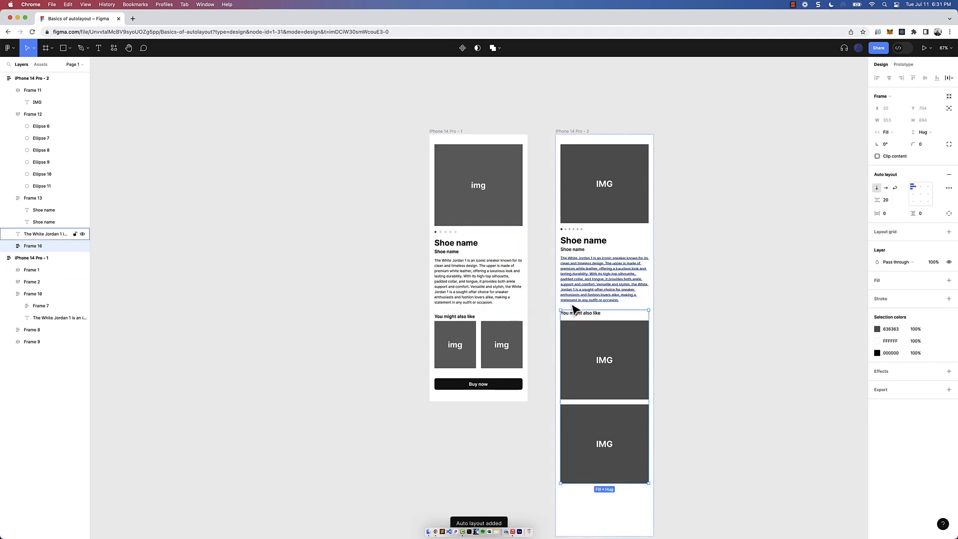
{"action": "left_click", "coordinate": [700, 317]}
{"action": "left_click", "coordinate": [592, 343]}
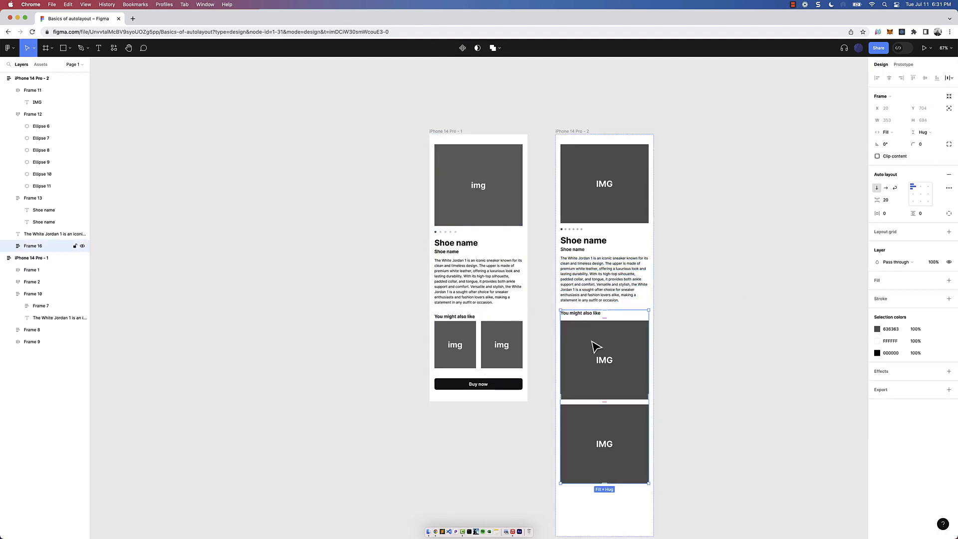
{"action": "left_click", "coordinate": [886, 188]}
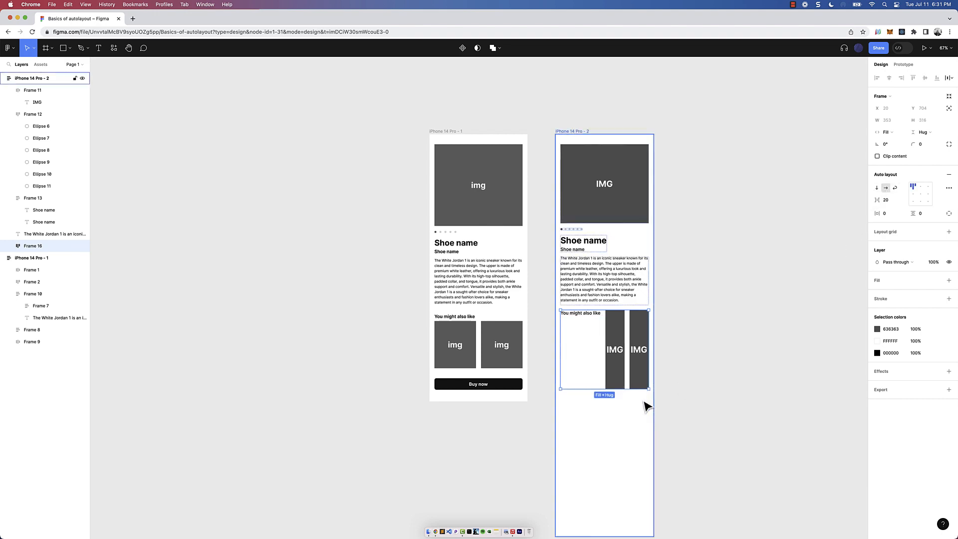
{"action": "scroll", "coordinate": [642, 404], "scroll_direction": "up", "scroll_amount": 5}
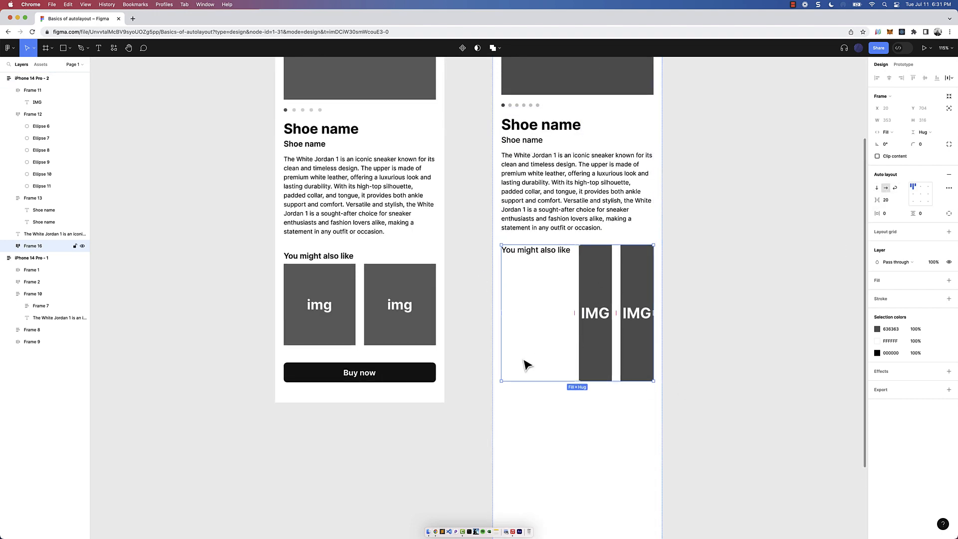
{"action": "left_click", "coordinate": [535, 257]}
{"action": "left_click", "coordinate": [597, 259]}
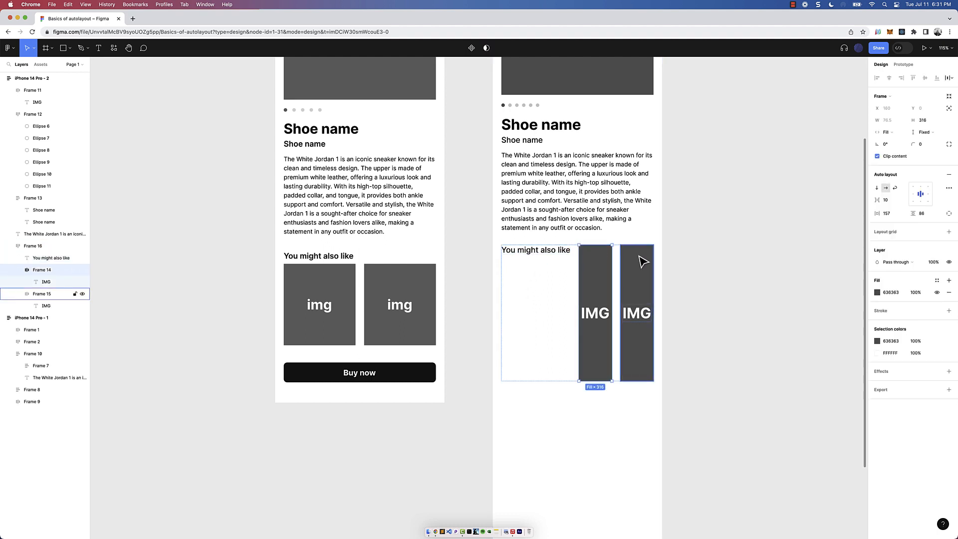
- Undo the horizontal direction and the auto layout frame around the heading and the two IMG blocks
{"action": "key", "text": "super+z"}
{"action": "key", "text": "super+z"}
{"action": "key", "text": "super+z"}
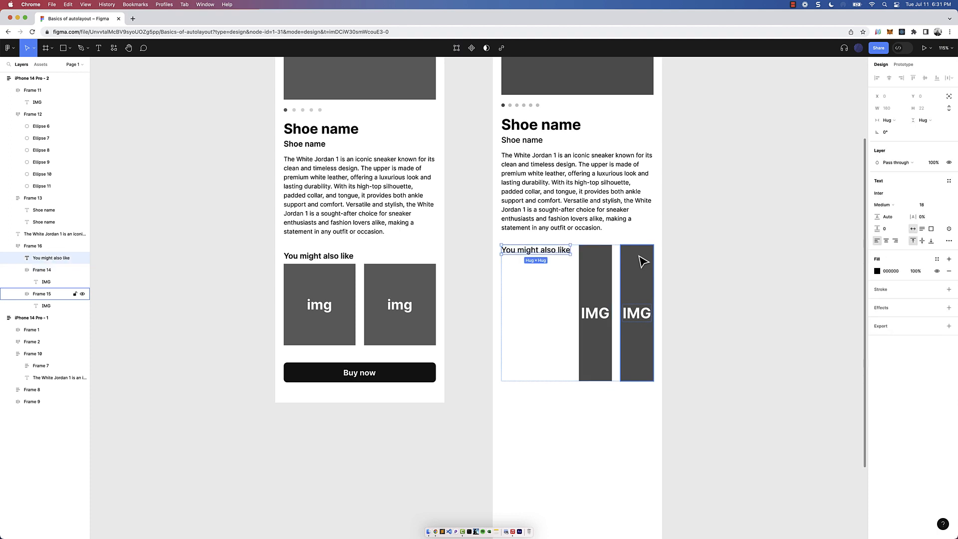
{"action": "key", "text": "super+z"}
{"action": "key", "text": "super+z"}
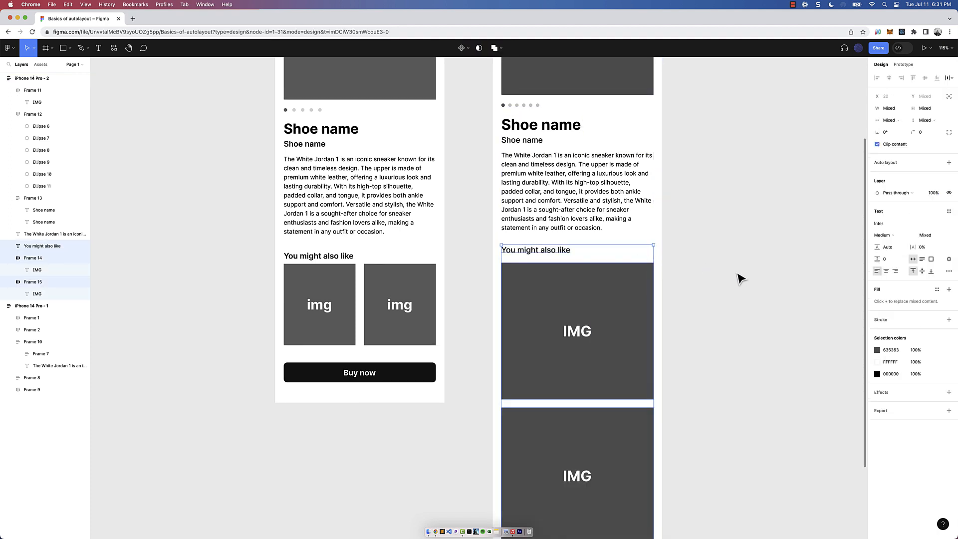
- Wrap only the two IMG blocks below the "You might also like" heading in an auto layout frame
{"action": "left_click", "coordinate": [584, 320]}
{"action": "scroll", "coordinate": [584, 319], "scroll_direction": "down", "scroll_amount": 5}
{"action": "left_click", "coordinate": [595, 415], "text": "shift"}
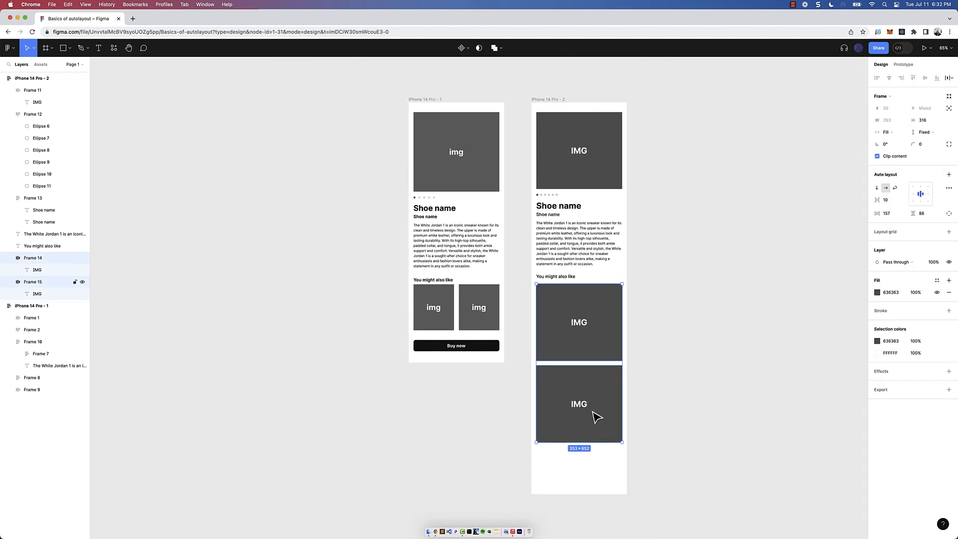
{"action": "key", "text": "shift+a"}
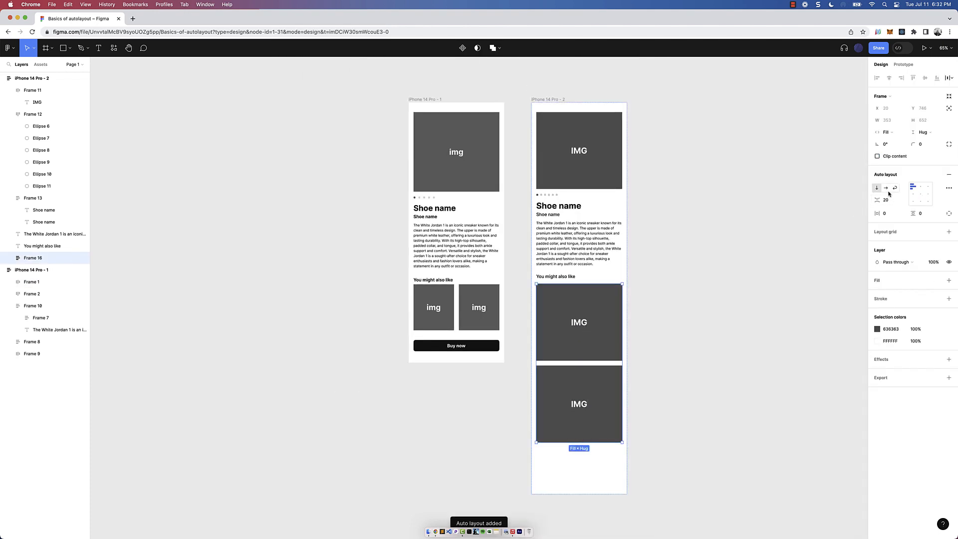
- Set the auto layout direction of the frame holding the two lower IMG blocks to horizontal
{"action": "left_click", "coordinate": [886, 188]}
{"action": "scroll", "coordinate": [604, 330], "scroll_direction": "up", "scroll_amount": 5}
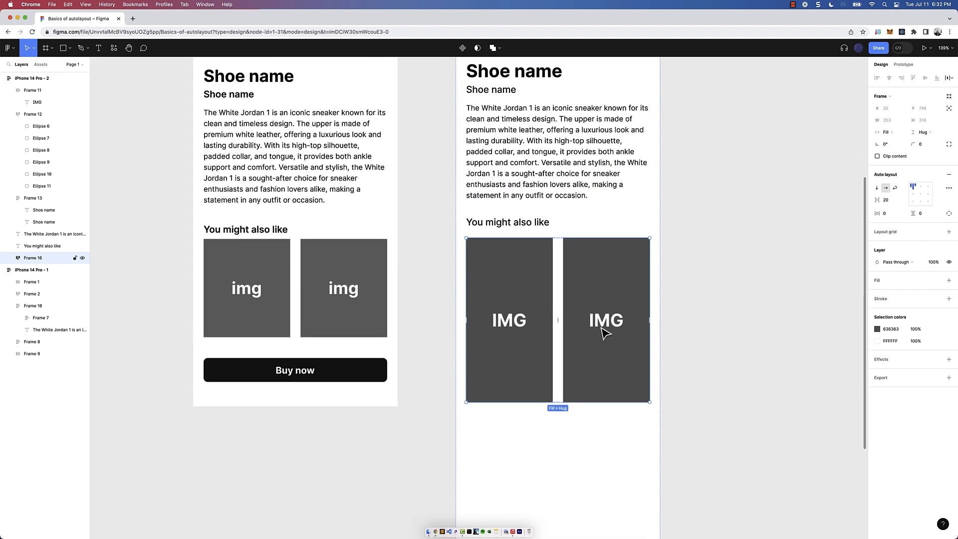
{"action": "left_click", "coordinate": [606, 323]}
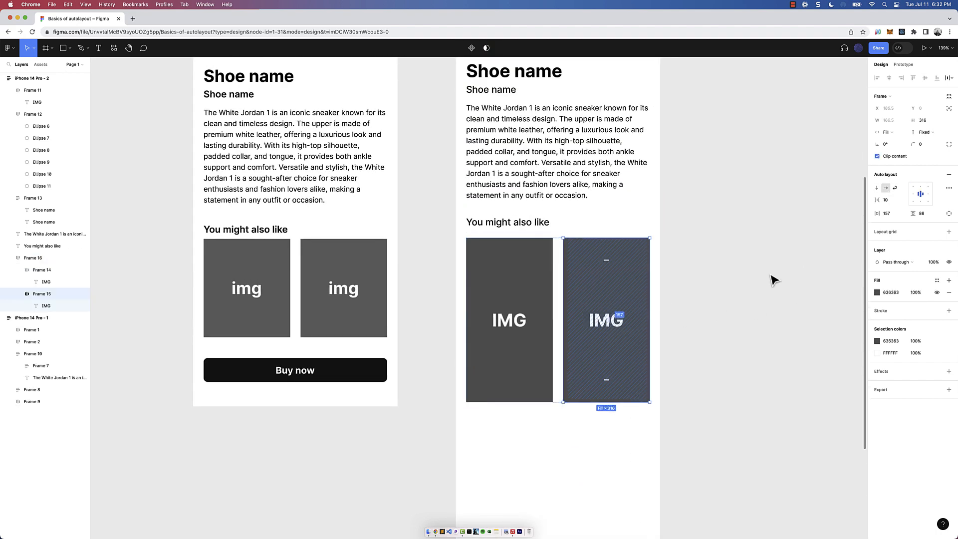
{"action": "left_click", "coordinate": [724, 277]}
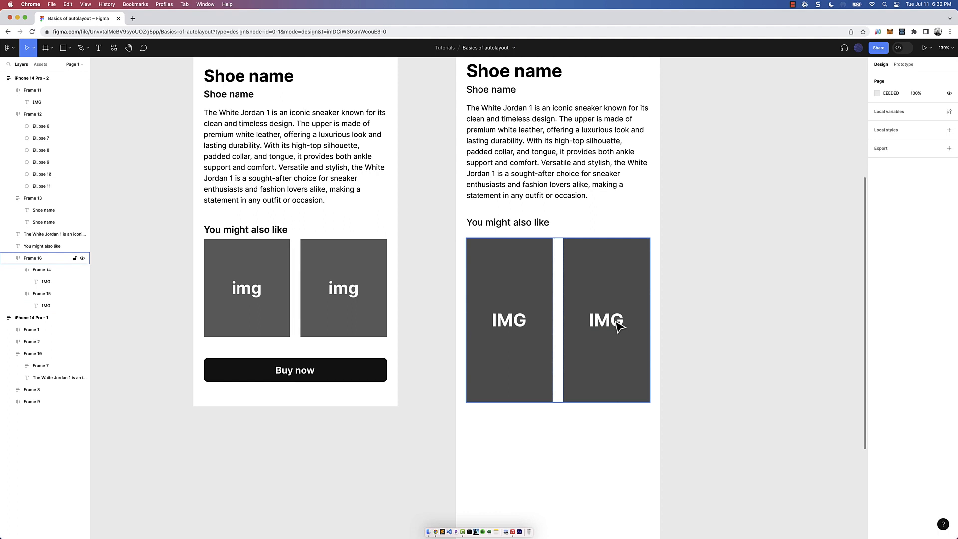
- Set the font size of the IMG labels in both blocks under "You might also like" to 24
{"action": "left_click", "coordinate": [619, 327]}
{"action": "left_click", "coordinate": [523, 329], "text": "shift"}
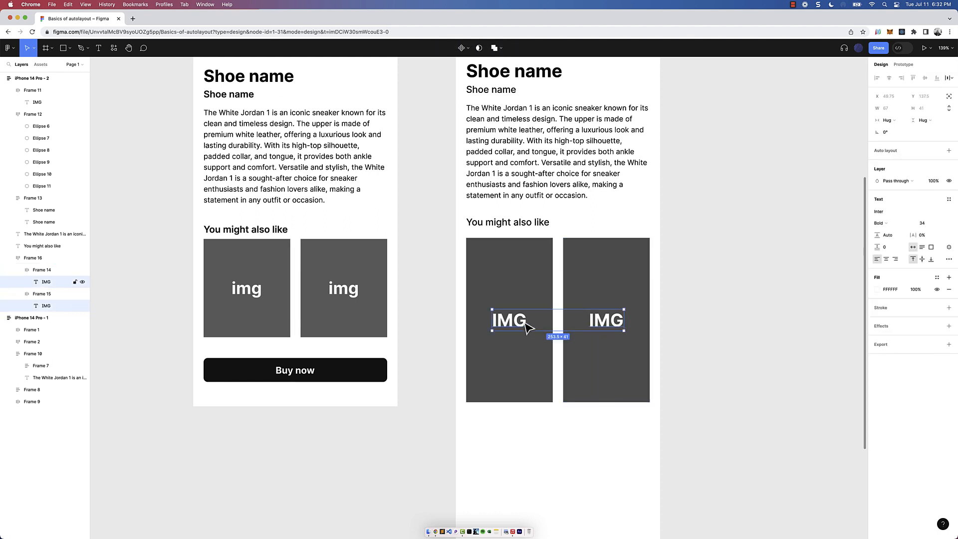
{"action": "left_click", "coordinate": [776, 303]}
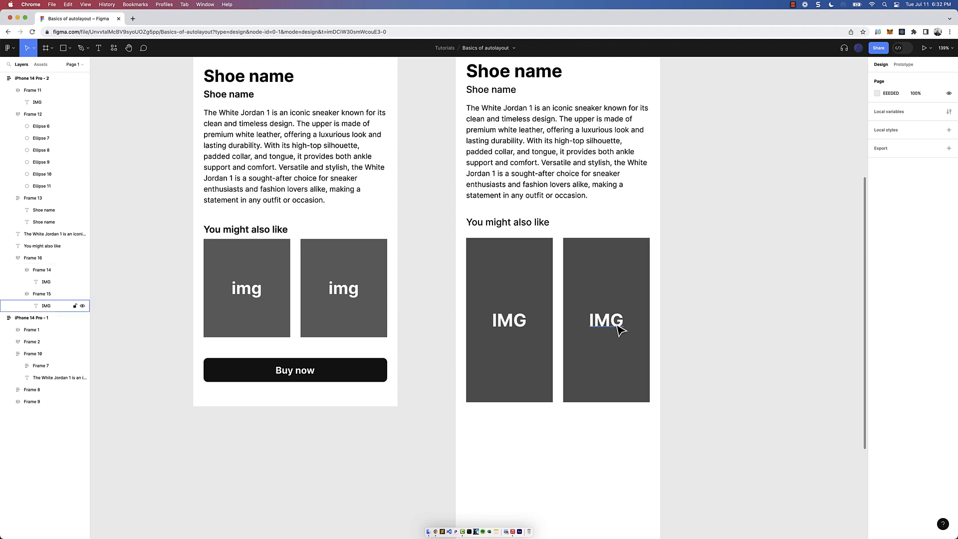
{"action": "left_click", "coordinate": [620, 329]}
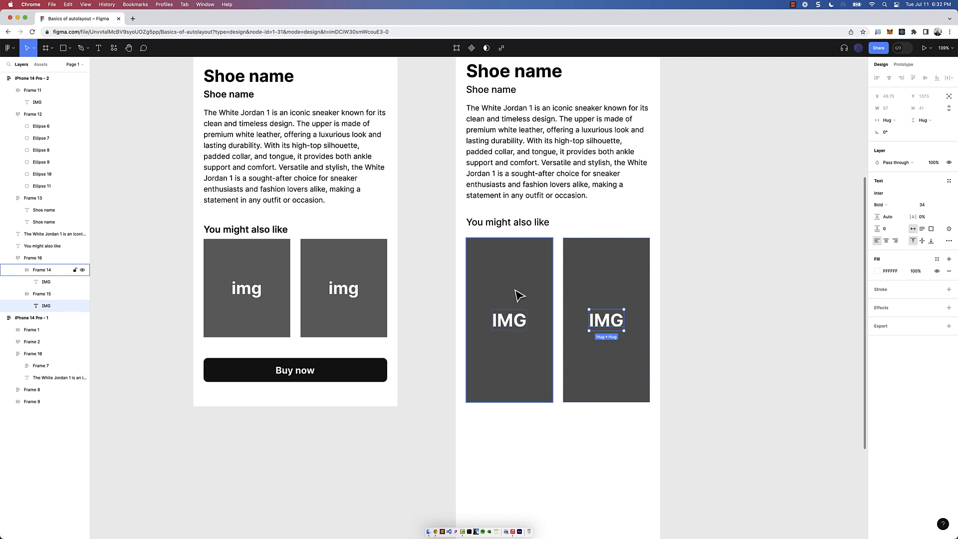
{"action": "left_click", "coordinate": [517, 330], "text": "shift"}
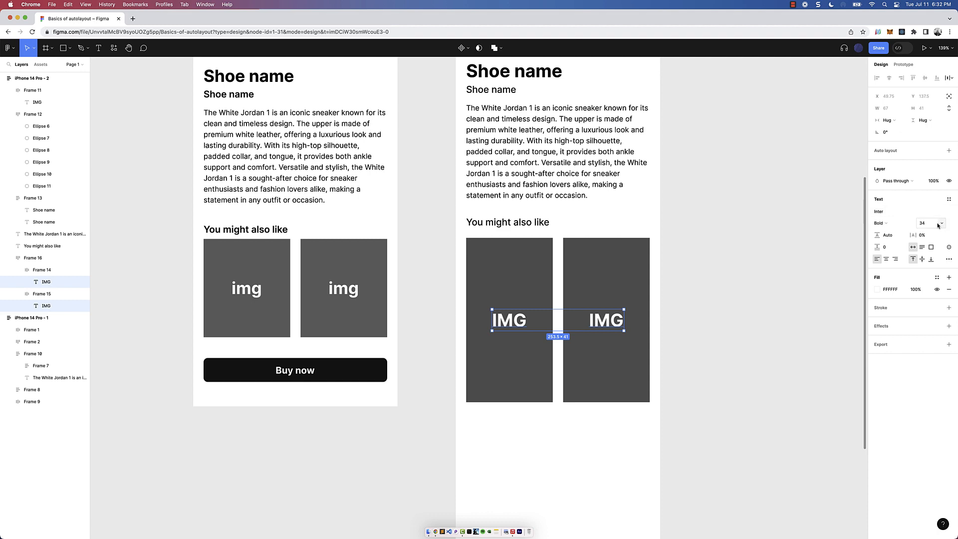
{"action": "type", "text": "24"}
{"action": "key", "text": "Return"}
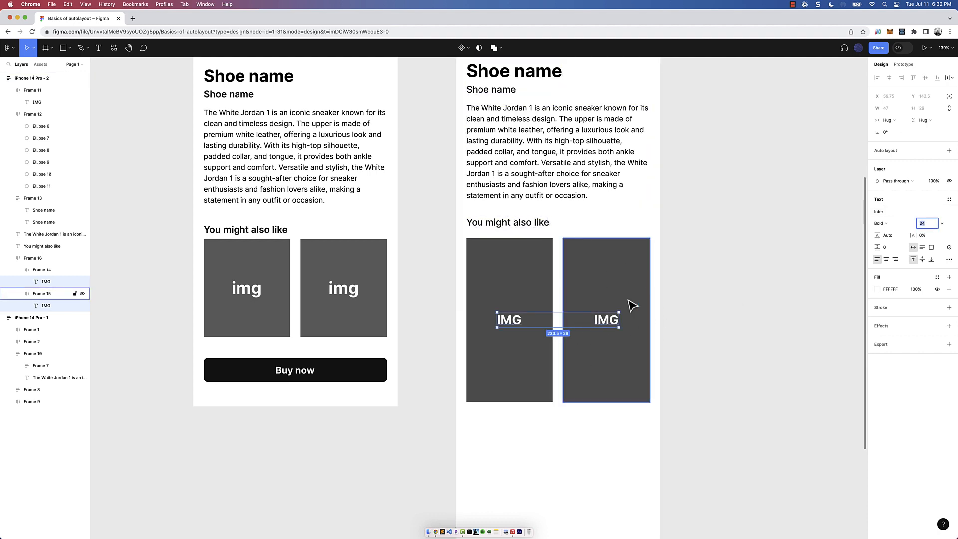
{"action": "scroll", "coordinate": [592, 297], "scroll_direction": "down", "scroll_amount": 3}
{"action": "scroll", "coordinate": [591, 297], "scroll_direction": "down", "scroll_amount": 3}
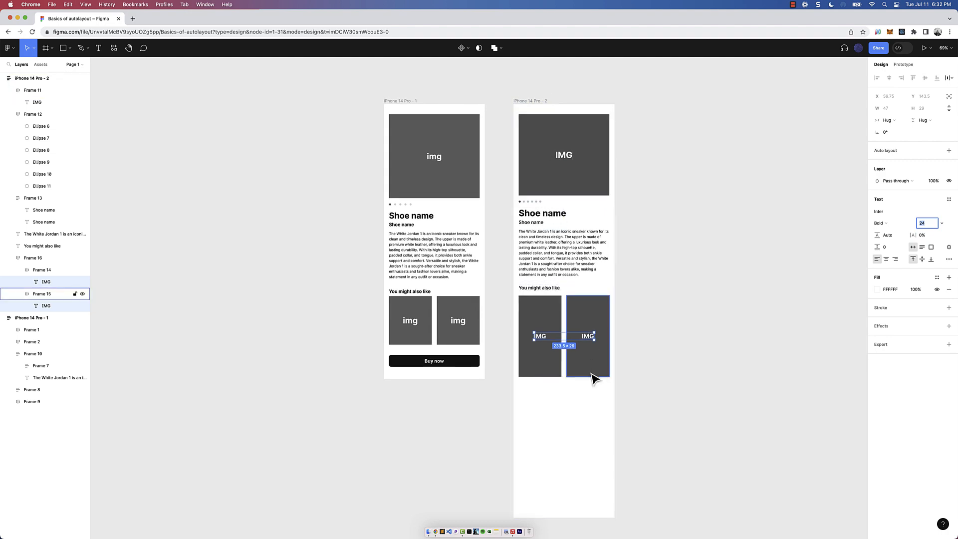
{"action": "scroll", "coordinate": [589, 349], "scroll_direction": "up", "scroll_amount": 3}
{"action": "left_click", "coordinate": [681, 306]}
{"action": "scroll", "coordinate": [680, 306], "scroll_direction": "down", "scroll_amount": 3}
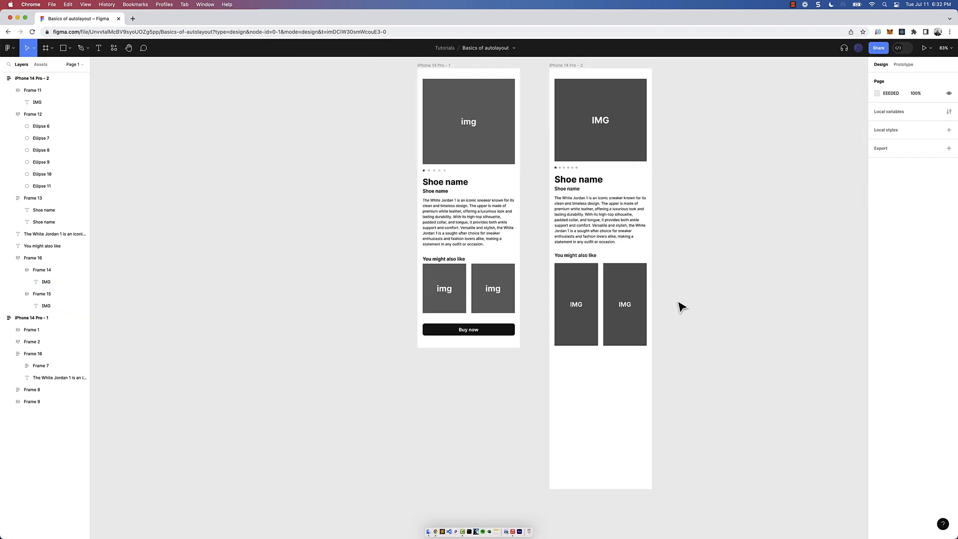
- Wrap the "You might also like" heading and the image row below it together in an auto layout frame
{"action": "scroll", "coordinate": [680, 306], "scroll_direction": "up", "scroll_amount": 2}
{"action": "scroll", "coordinate": [613, 289], "scroll_direction": "up", "scroll_amount": 3}
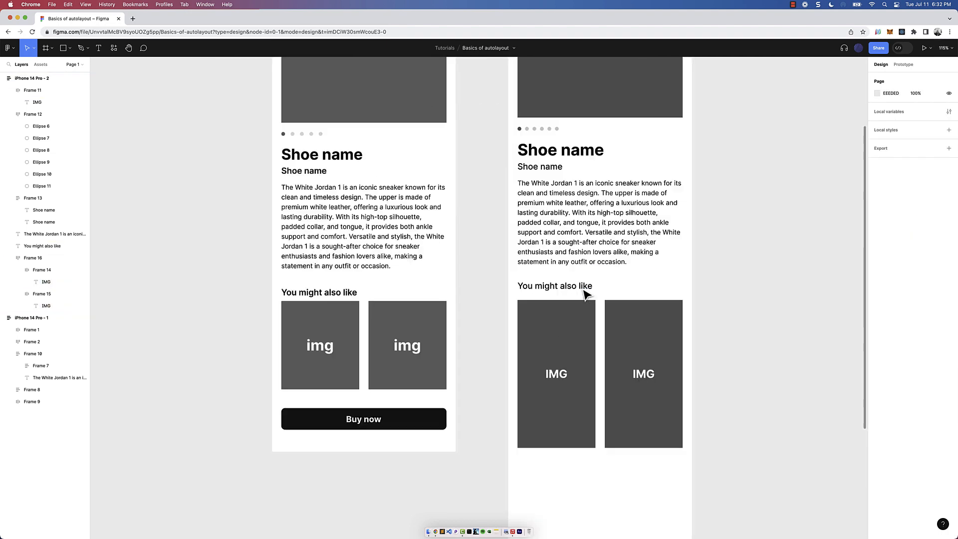
{"action": "left_click", "coordinate": [591, 328]}
{"action": "left_click", "coordinate": [574, 288]}
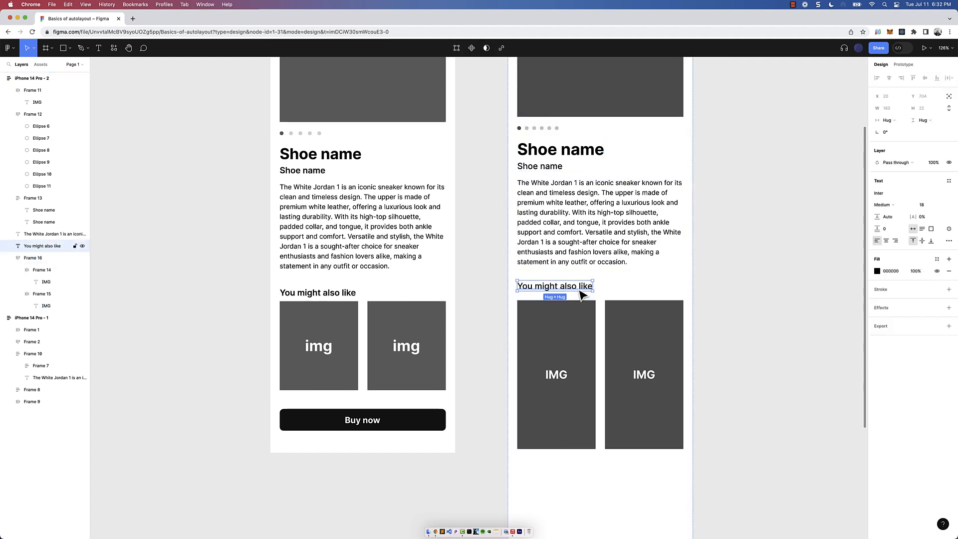
{"action": "left_click", "coordinate": [583, 306]}
{"action": "left_click", "coordinate": [583, 292]}
{"action": "left_click", "coordinate": [585, 318]}
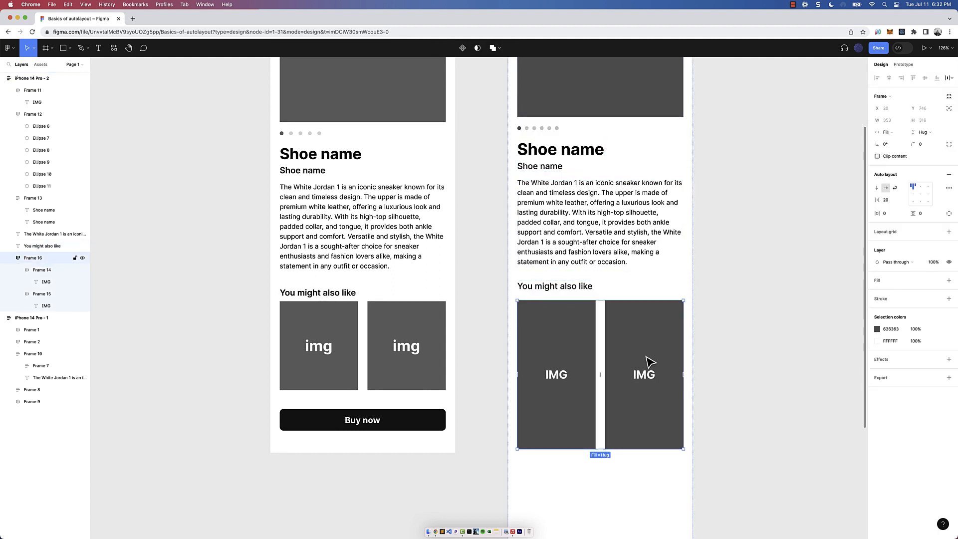
{"action": "left_click", "coordinate": [567, 290], "text": "shift"}
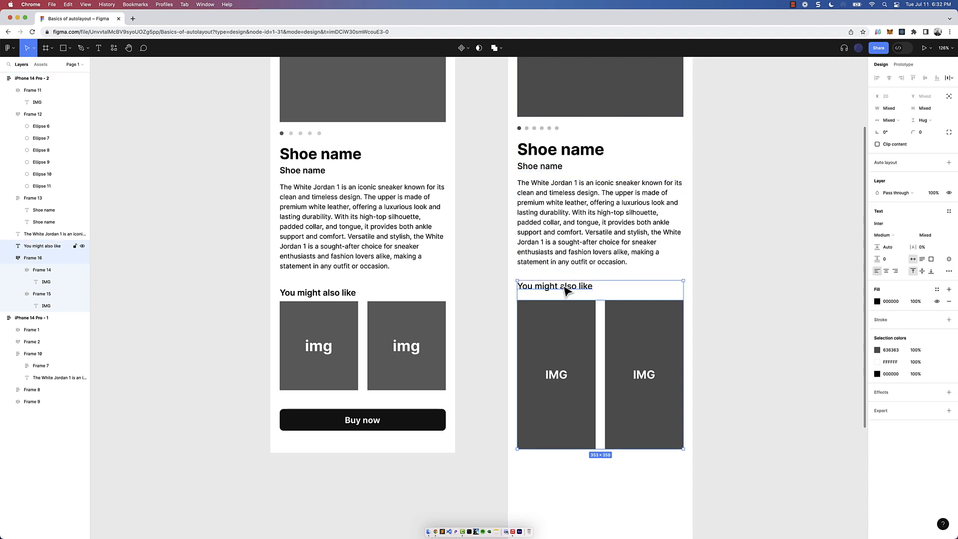
{"action": "key", "text": "shift+a"}
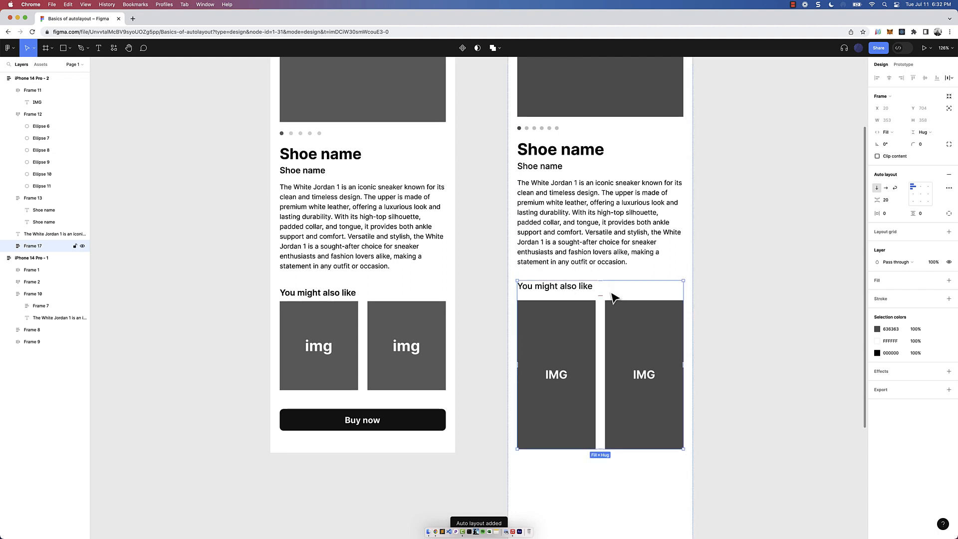
- Reduce the vertical spacing between the "You might also like" heading and the image row to 8
{"action": "left_click_drag", "start_coordinate": [600, 294], "coordinate": [600, 294]}
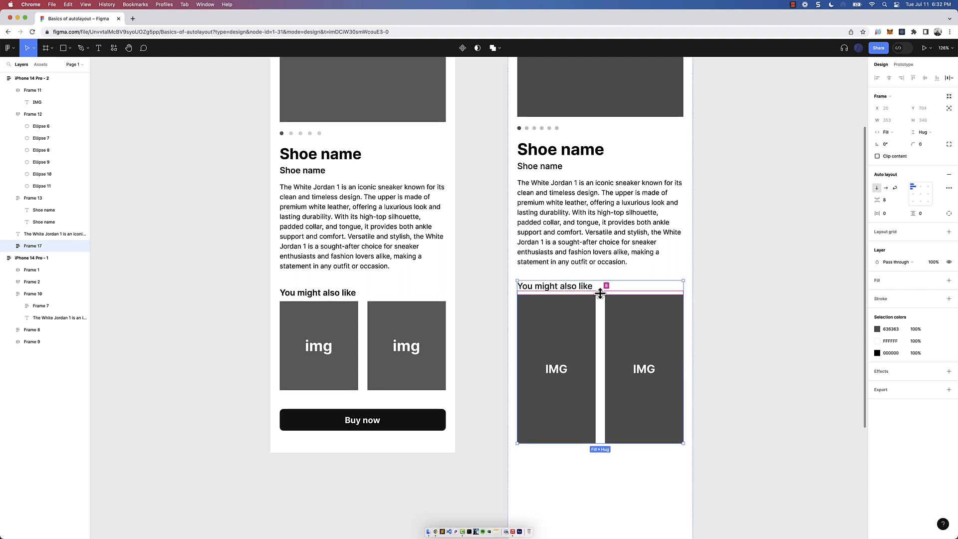
{"action": "left_click", "coordinate": [695, 288]}
{"action": "left_click", "coordinate": [716, 289]}
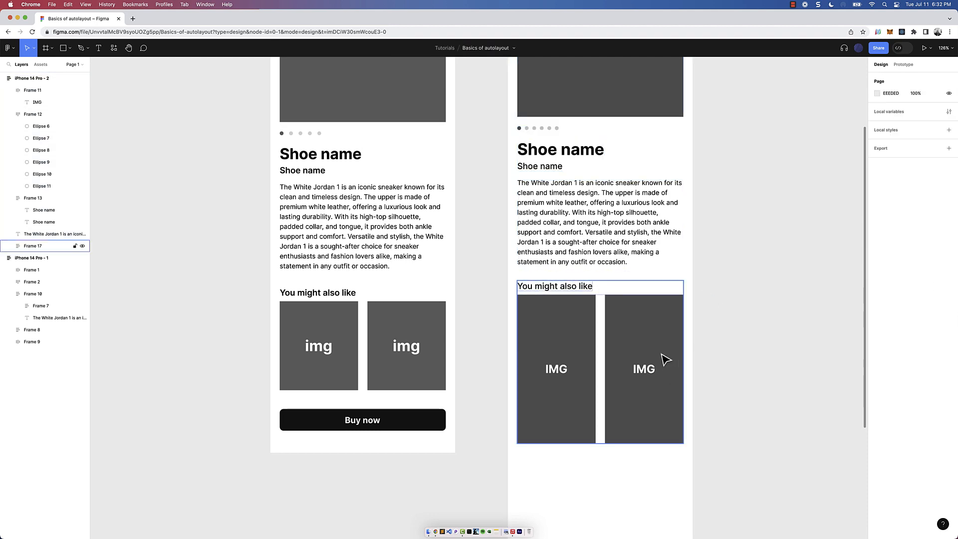
{"action": "scroll", "coordinate": [663, 364], "scroll_direction": "up", "scroll_amount": 2}
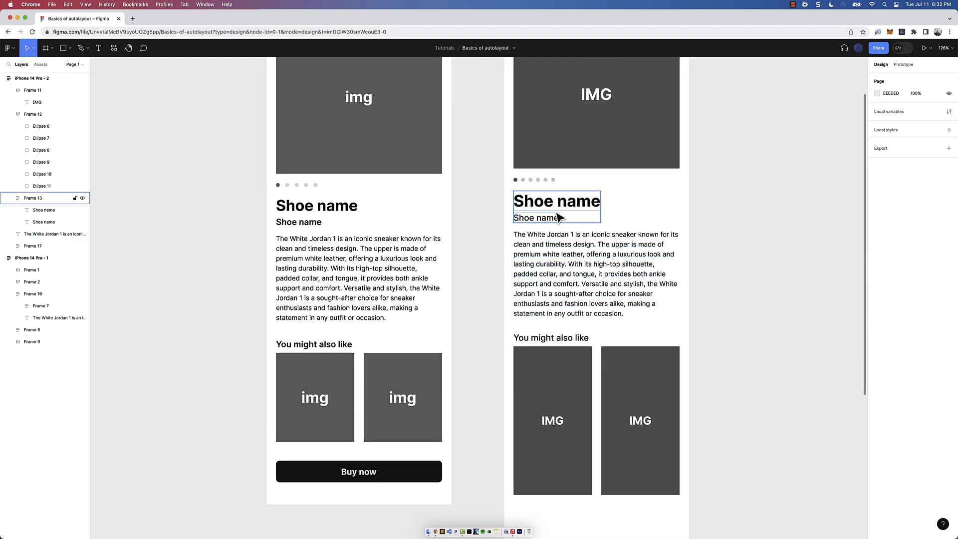
{"action": "scroll", "coordinate": [514, 165], "scroll_direction": "up", "scroll_amount": 4}
{"action": "scroll", "coordinate": [615, 208], "scroll_direction": "down", "scroll_amount": 3}
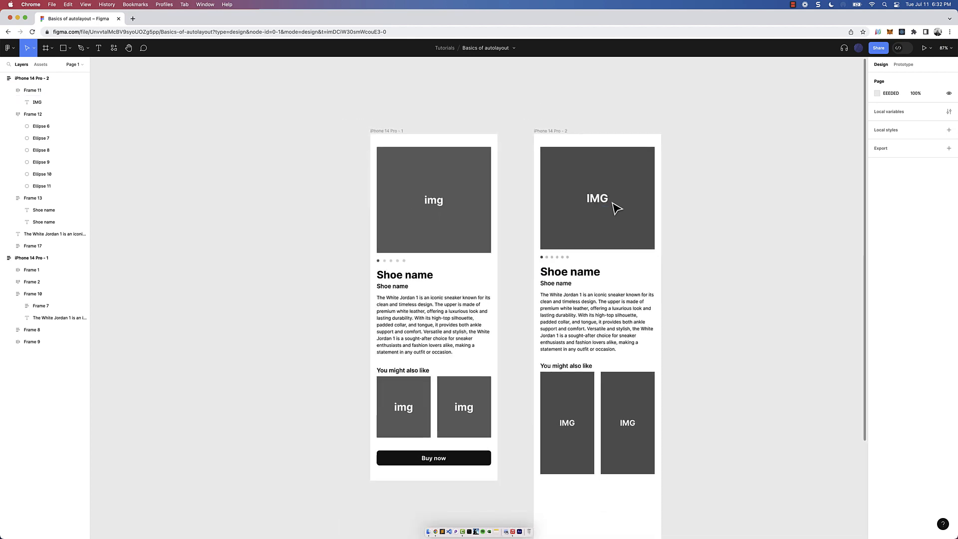
{"action": "scroll", "coordinate": [699, 278], "scroll_direction": "down", "scroll_amount": 2}
- Shorten the frame holding the two IMG blocks under "You might also like" to a height of 233
{"action": "left_click", "coordinate": [640, 366]}
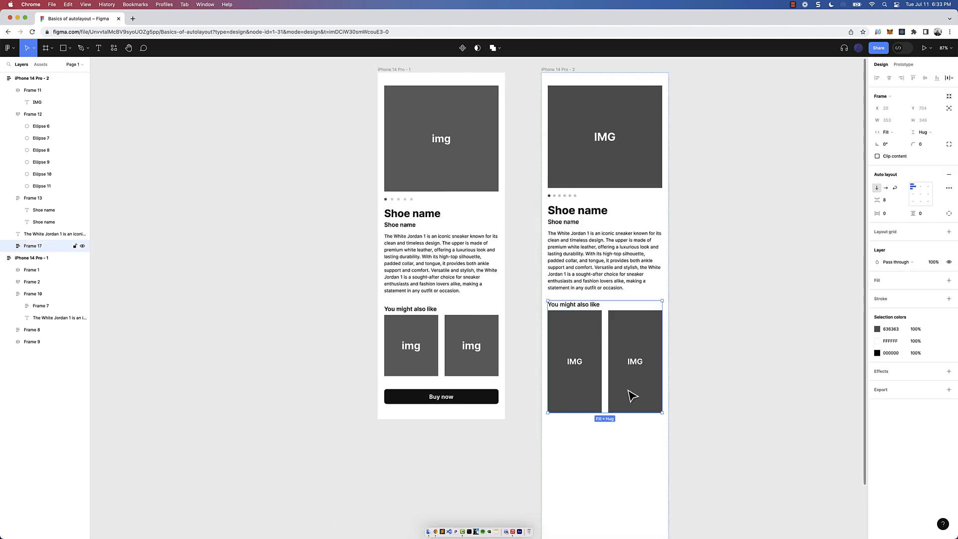
{"action": "left_click", "coordinate": [643, 405]}
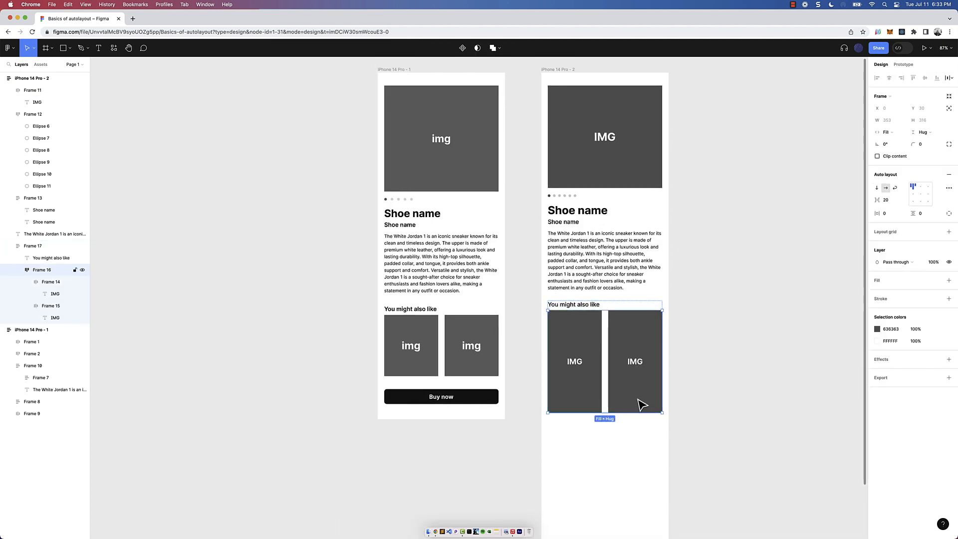
{"action": "left_click_drag", "start_coordinate": [607, 408], "coordinate": [609, 385]}
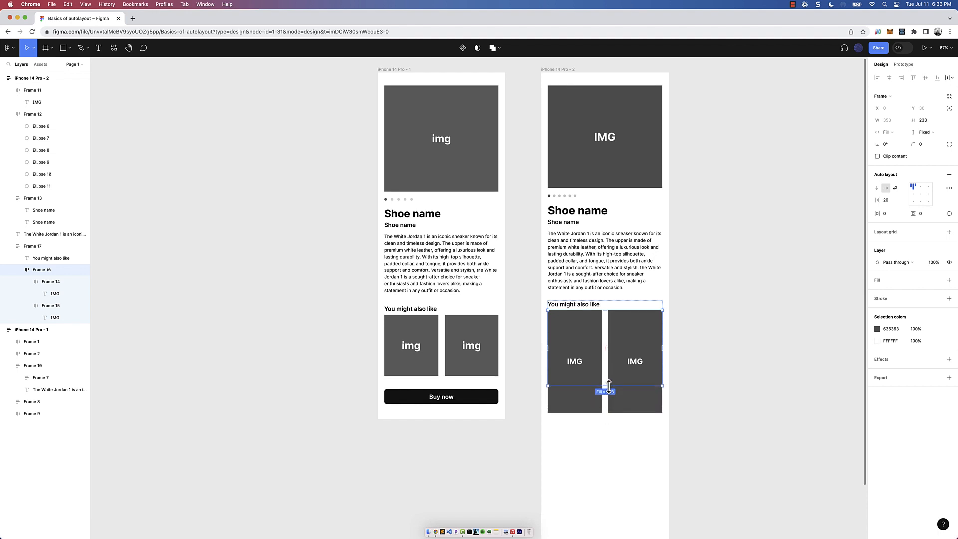
- Set the vertical sizing of both IMG blocks in the "You might also like" row to Fill container
{"action": "scroll", "coordinate": [609, 385], "scroll_direction": "up", "scroll_amount": 2}
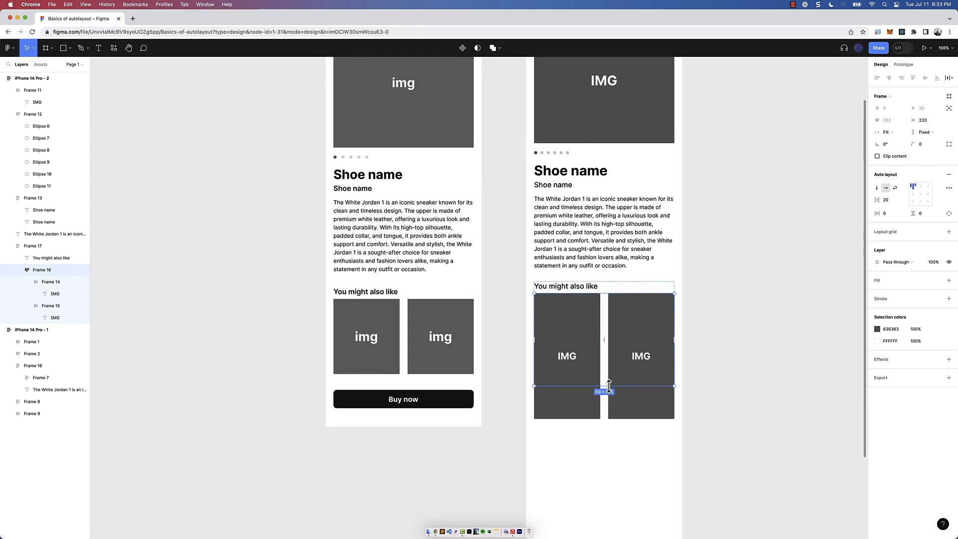
{"action": "left_click", "coordinate": [576, 338]}
{"action": "left_click", "coordinate": [629, 322], "text": "shift"}
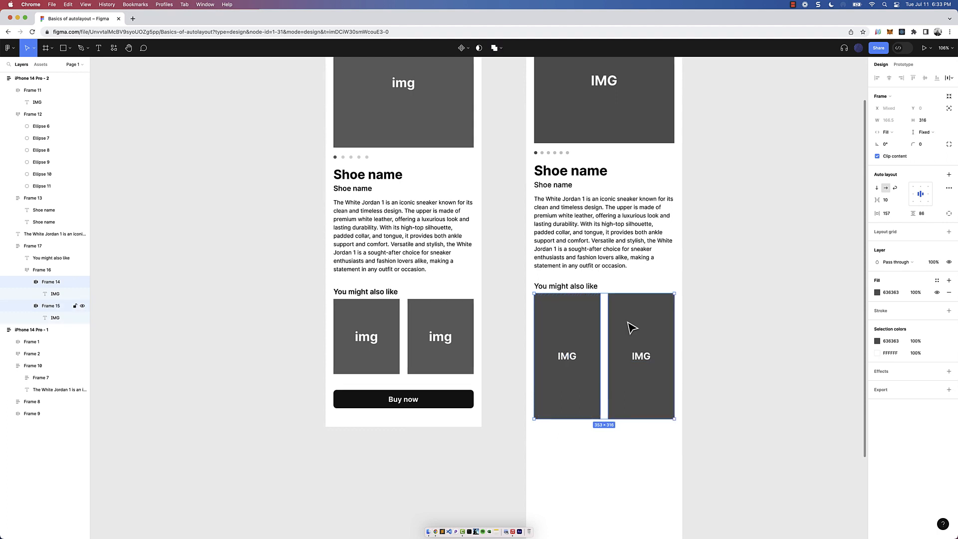
{"action": "left_click", "coordinate": [932, 132]}
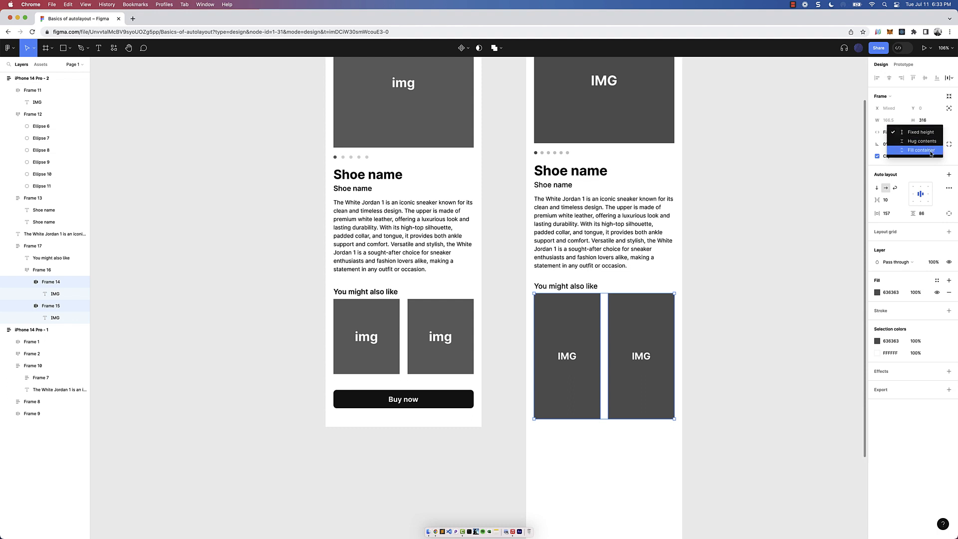
{"action": "left_click", "coordinate": [931, 151]}
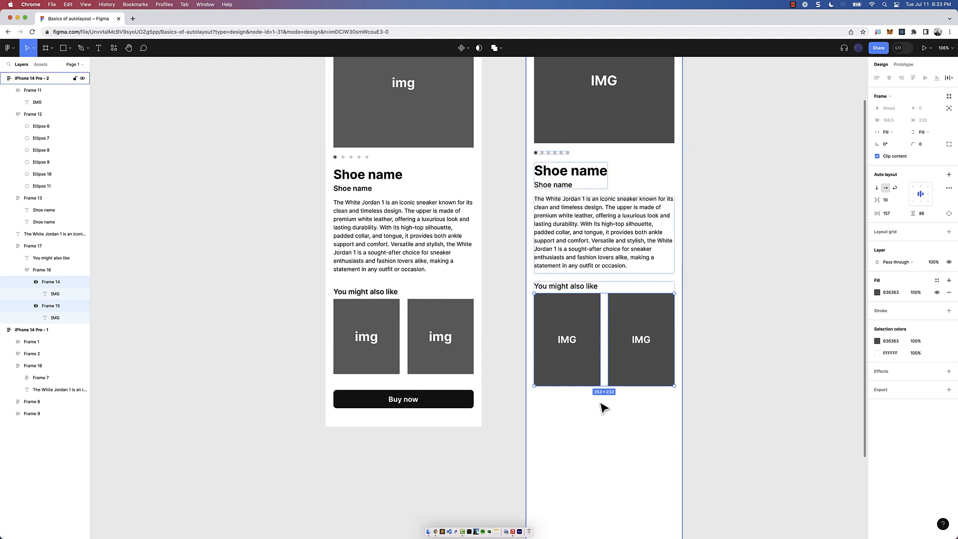
{"action": "scroll", "coordinate": [582, 386], "scroll_direction": "down", "scroll_amount": 2}
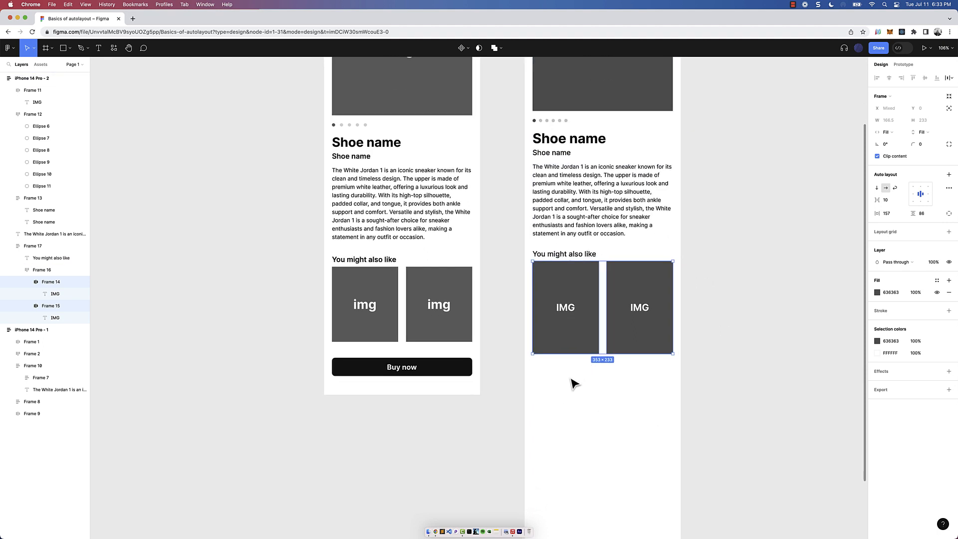
{"action": "left_click", "coordinate": [42, 270]}
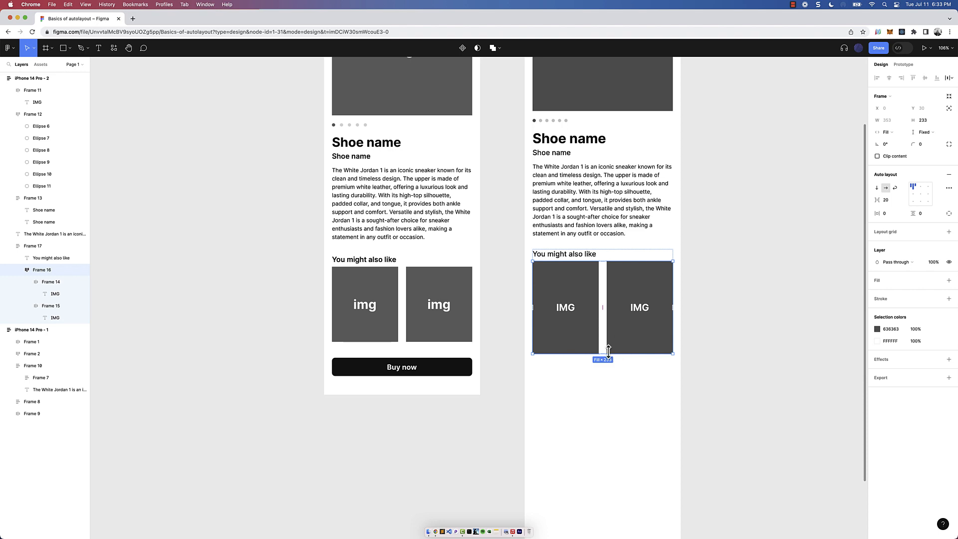
{"action": "scroll", "coordinate": [635, 314], "scroll_direction": "down", "scroll_amount": 3}
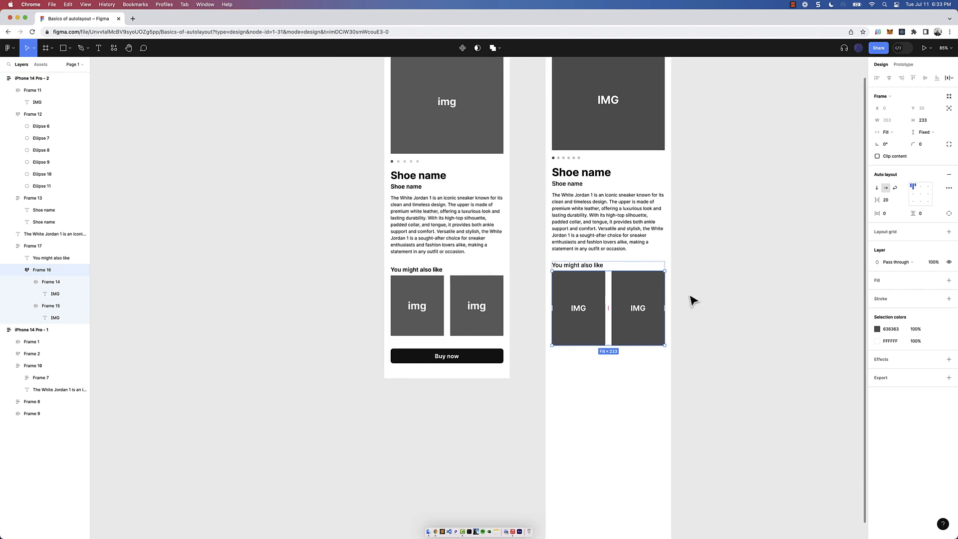
{"action": "left_click", "coordinate": [712, 295]}
- Draw a frame about 170 × 48 below the image row in iPhone 14 Pro - 2 for the button
{"action": "scroll", "coordinate": [712, 295], "scroll_direction": "down", "scroll_amount": 3}
{"action": "scroll", "coordinate": [712, 295], "scroll_direction": "up", "scroll_amount": 4}
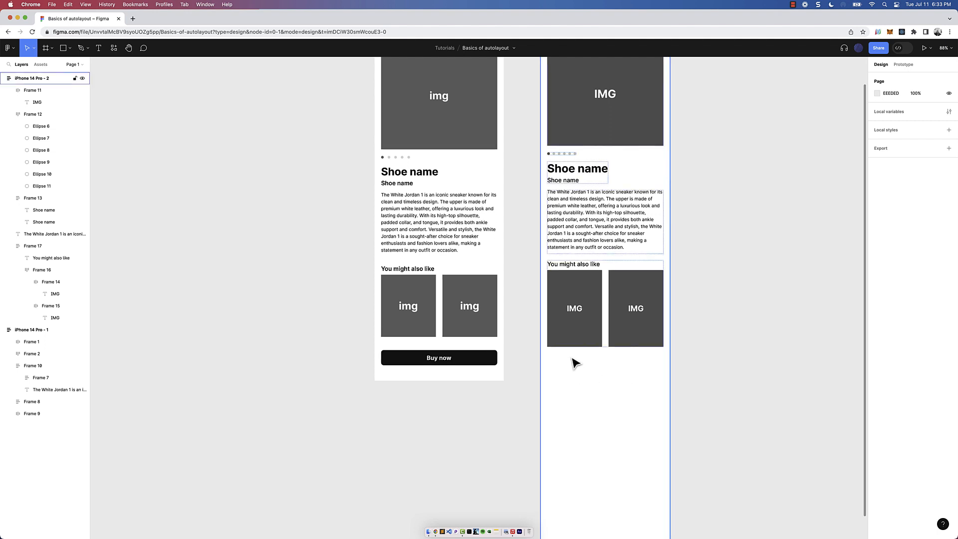
{"action": "key", "text": "f"}
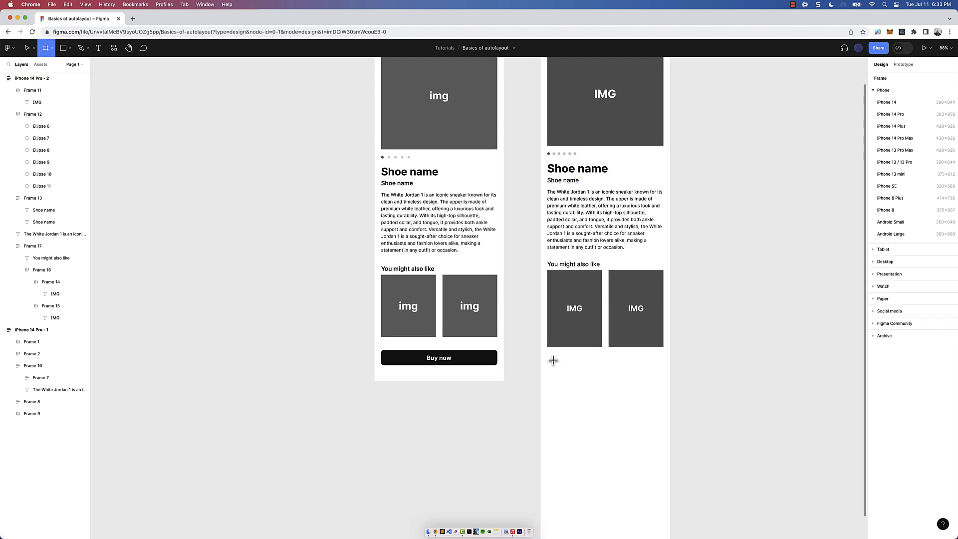
{"action": "mouse_move", "coordinate": [547, 353]}
{"action": "left_mouse_down"}
{"action": "mouse_move", "coordinate": [621, 387]}
{"action": "mouse_move", "coordinate": [605, 376]}
{"action": "left_mouse_up"}
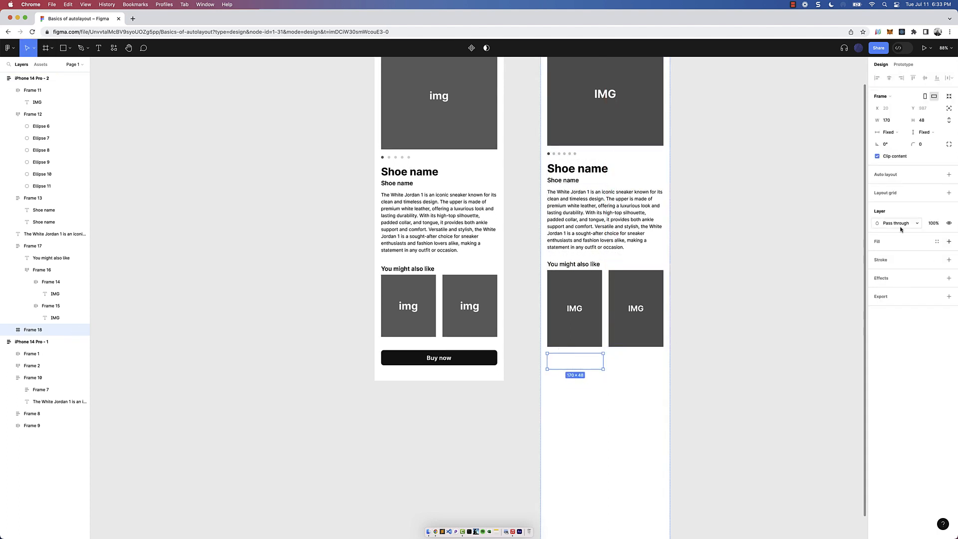
- Give the new button frame below the image row a dark solid fill of 2C2929
{"action": "left_click", "coordinate": [878, 243]}
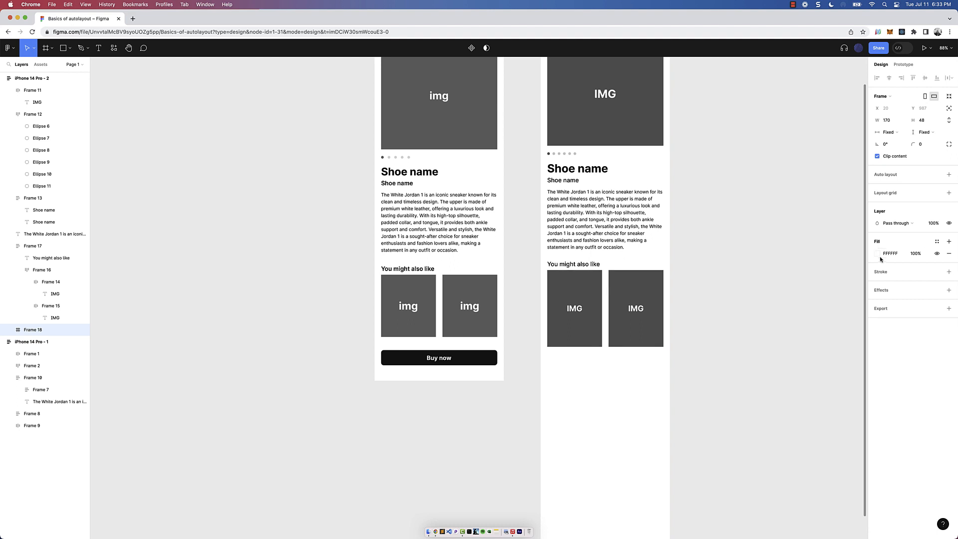
{"action": "left_click", "coordinate": [877, 255]}
{"action": "left_click_drag", "start_coordinate": [808, 319], "coordinate": [782, 356]}
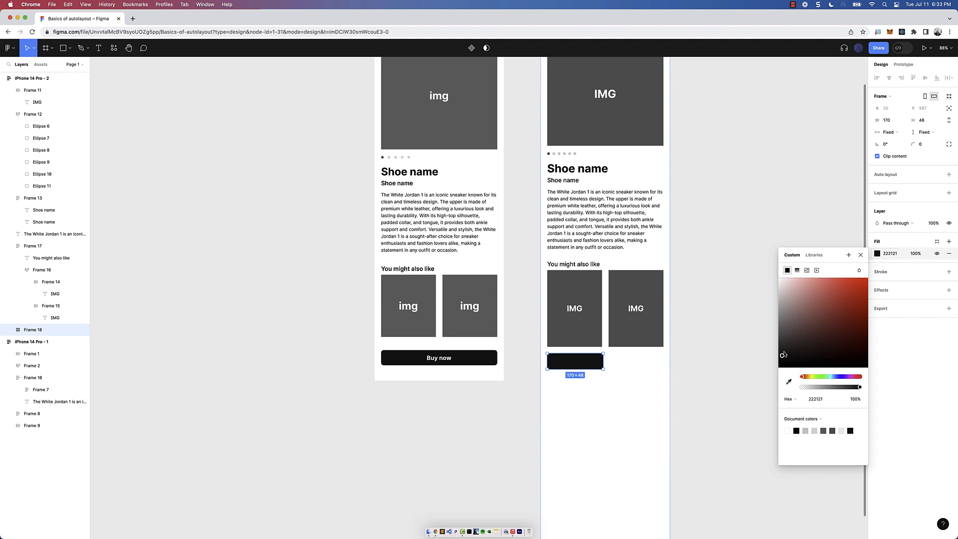
{"action": "left_click_drag", "start_coordinate": [783, 354], "coordinate": [785, 356]}
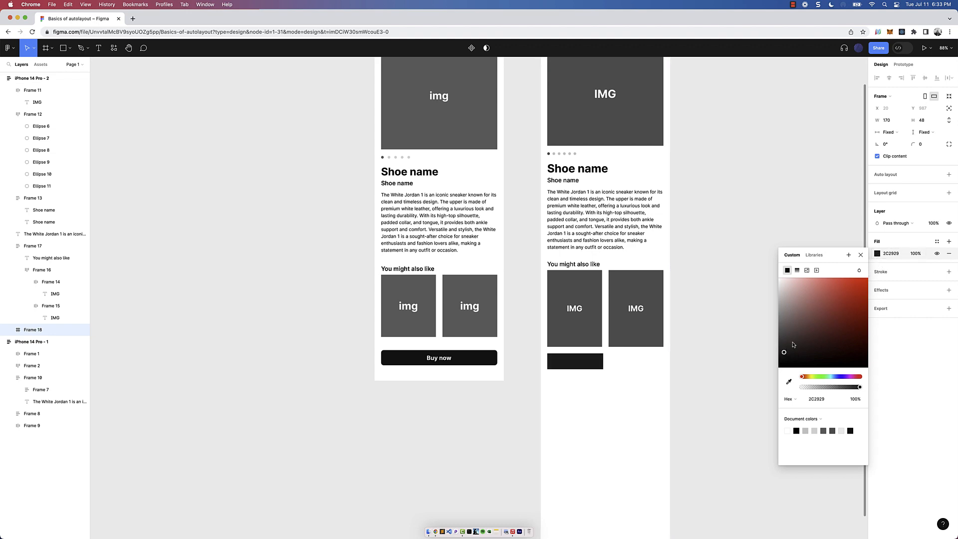
- Set the dark button frame's horizontal sizing to Fill container and round its corners with a radius of 8
{"action": "left_click", "coordinate": [877, 255]}
{"action": "scroll", "coordinate": [599, 367], "scroll_direction": "up", "scroll_amount": 5}
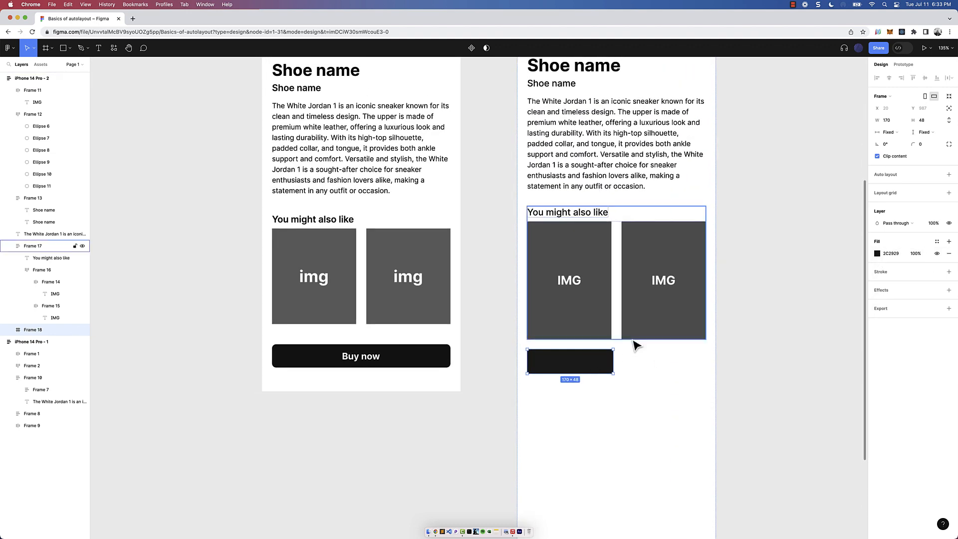
{"action": "left_click_drag", "start_coordinate": [612, 361], "coordinate": [636, 360]}
{"action": "left_click", "coordinate": [884, 133]}
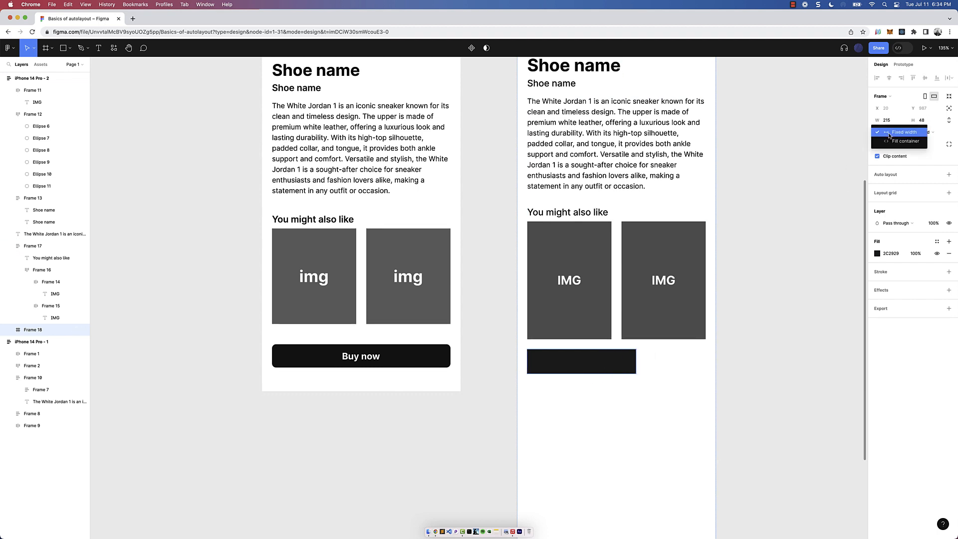
{"action": "left_click", "coordinate": [893, 144]}
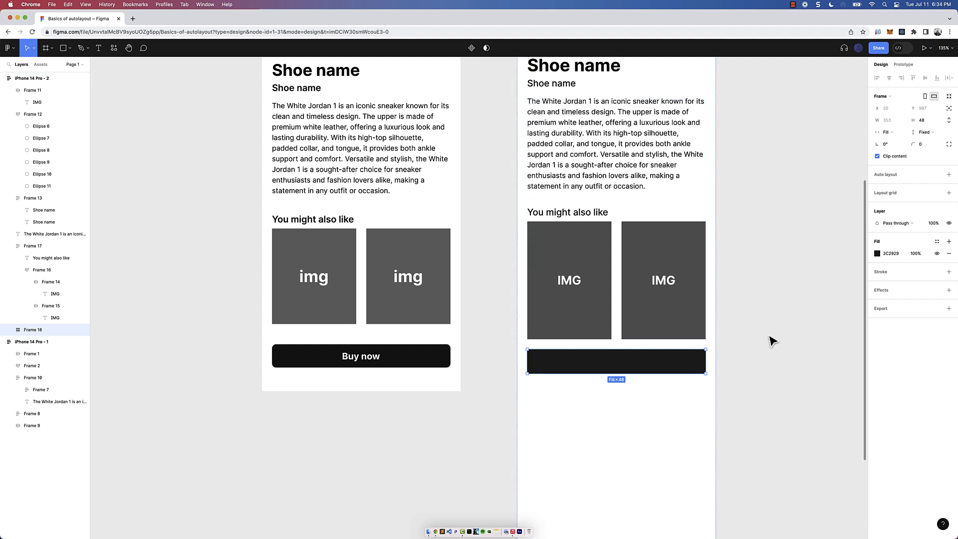
{"action": "left_click", "coordinate": [921, 145]}
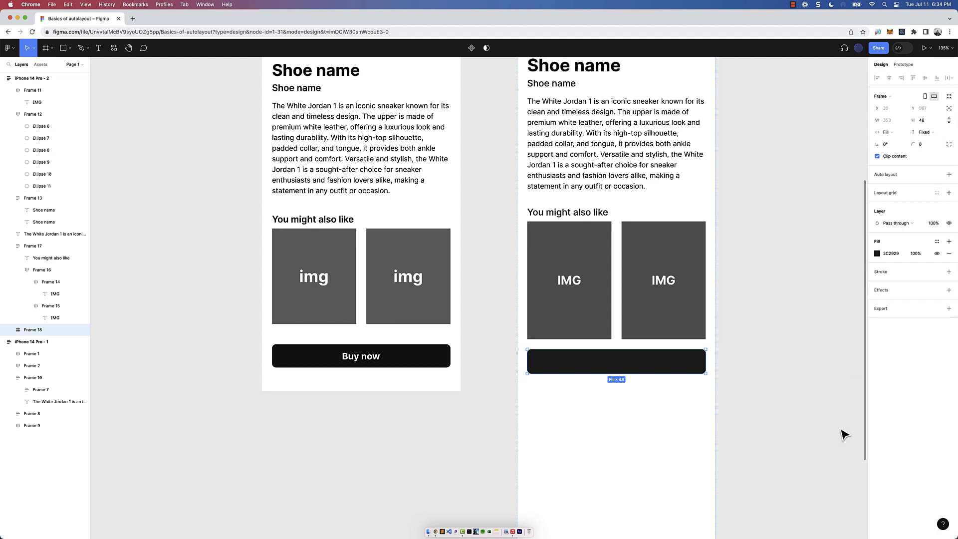
- Add the text "Buy now" inside the dark button frame in iPhone 14 Pro - 2
{"action": "left_click", "coordinate": [765, 378]}
{"action": "key", "text": "t"}
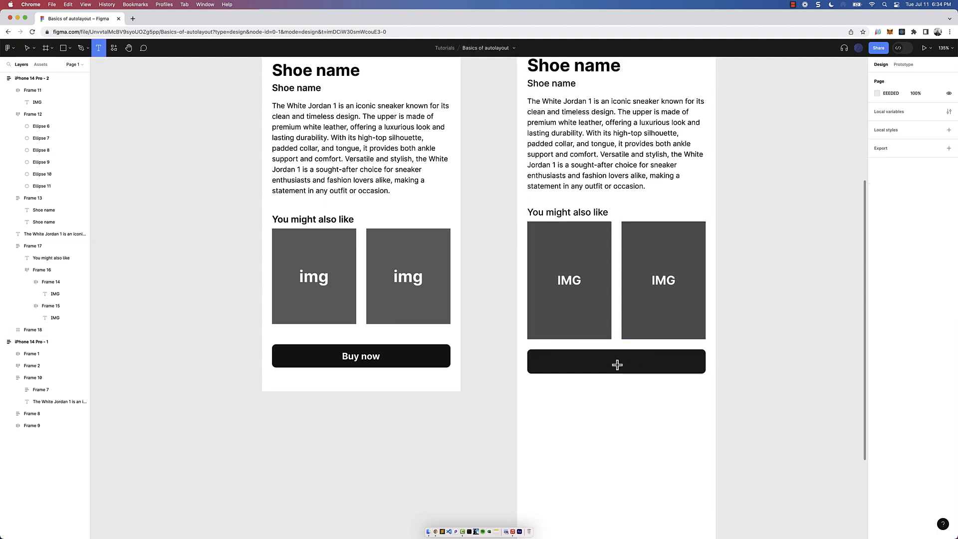
{"action": "left_click", "coordinate": [594, 363]}
{"action": "type", "text": "B"}
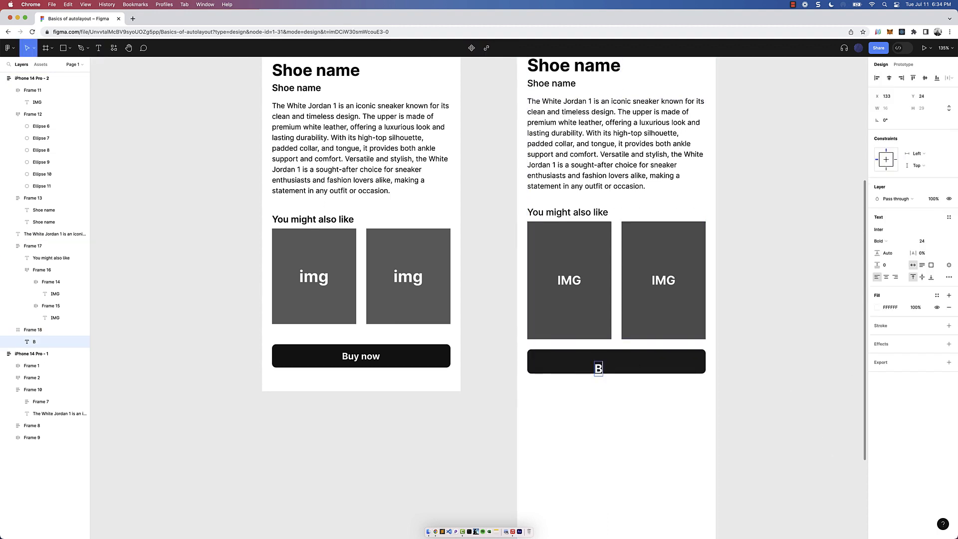
{"action": "type", "text": "uy now"}
{"action": "key", "text": "Escape"}
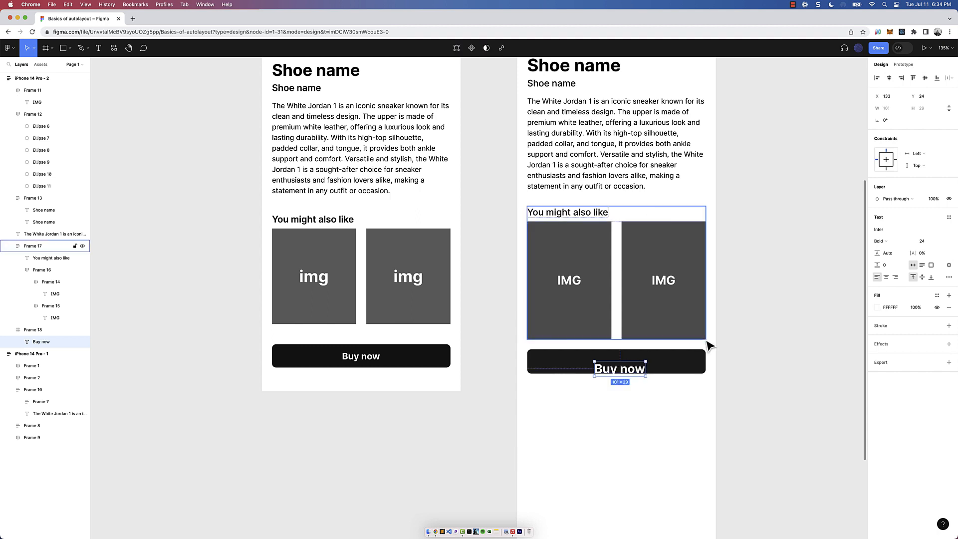
- Set the "Buy now" label's font size to 18 and move it to X 121, Y 13 within the button frame
{"action": "left_click", "coordinate": [937, 241]}
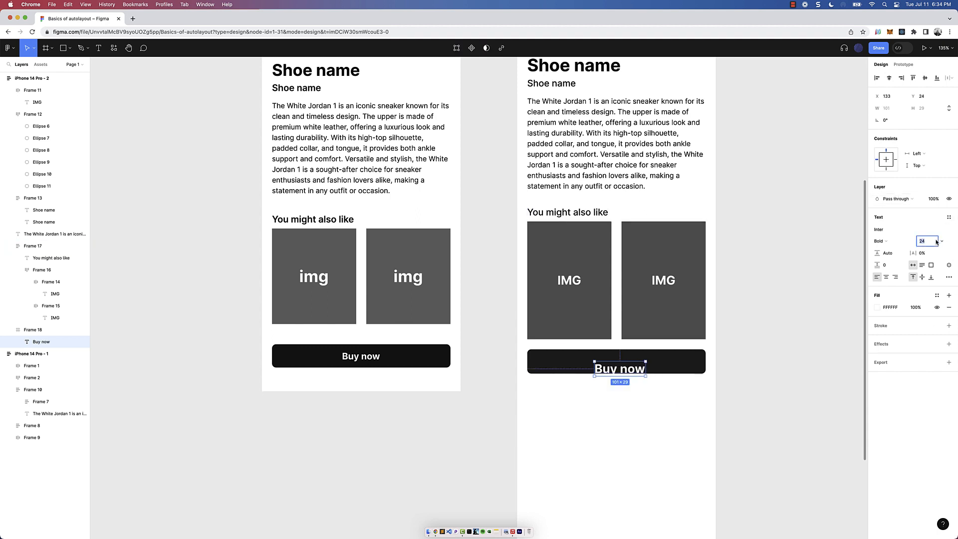
{"action": "key", "text": "Return"}
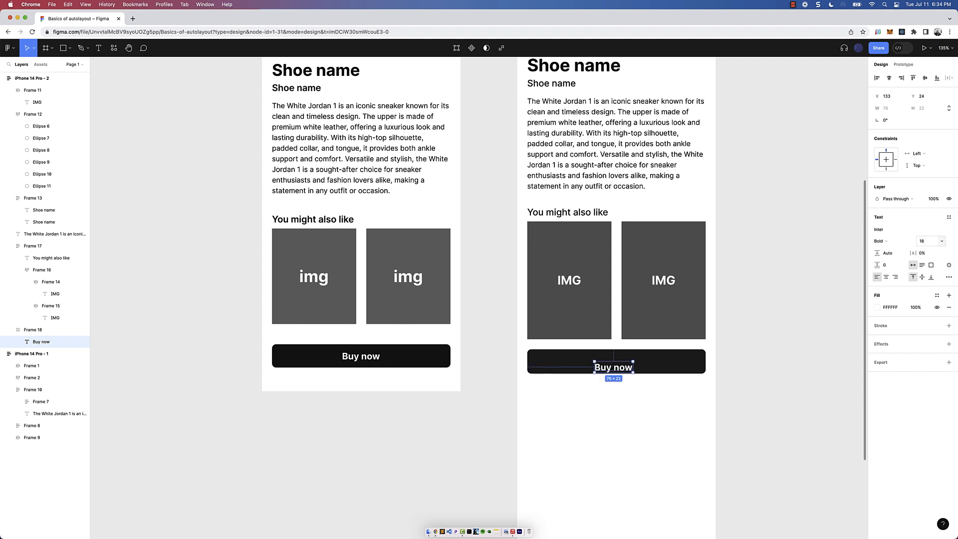
{"action": "scroll", "coordinate": [783, 317], "scroll_direction": "up", "scroll_amount": 2}
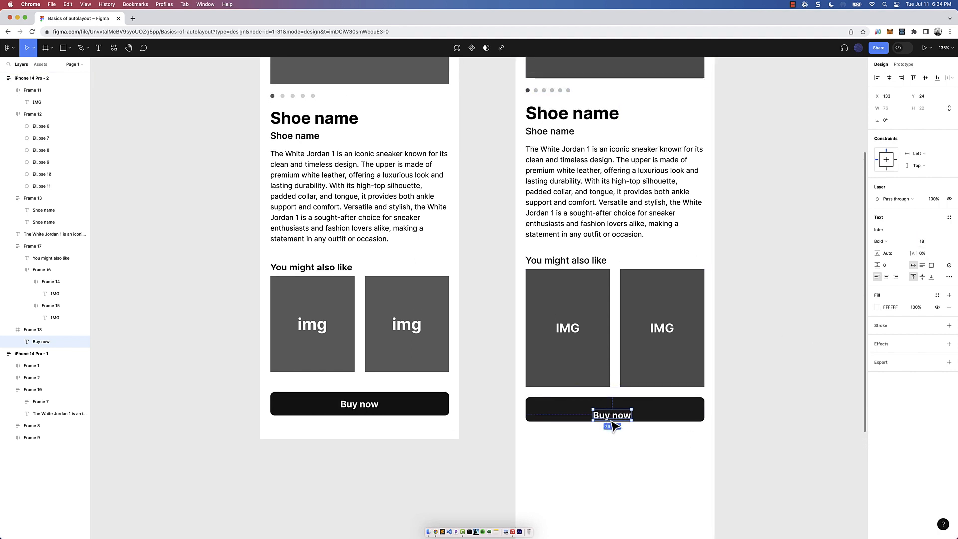
{"action": "mouse_move", "coordinate": [615, 420]}
{"action": "left_mouse_down"}
{"action": "mouse_move", "coordinate": [633, 414]}
{"action": "mouse_move", "coordinate": [609, 415]}
{"action": "left_mouse_up"}
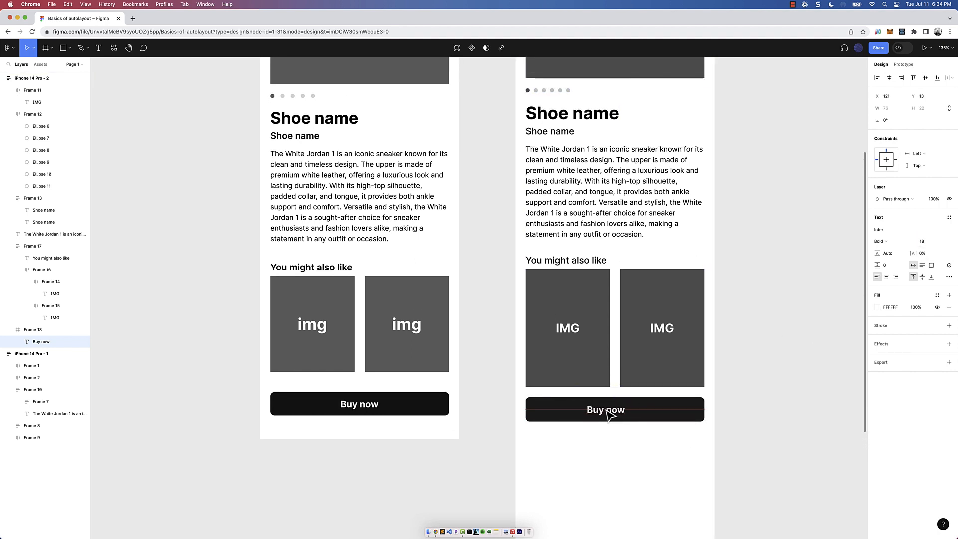
- Add auto layout to the "Buy now" button frame and align its content to the center
{"action": "left_click", "coordinate": [643, 414]}
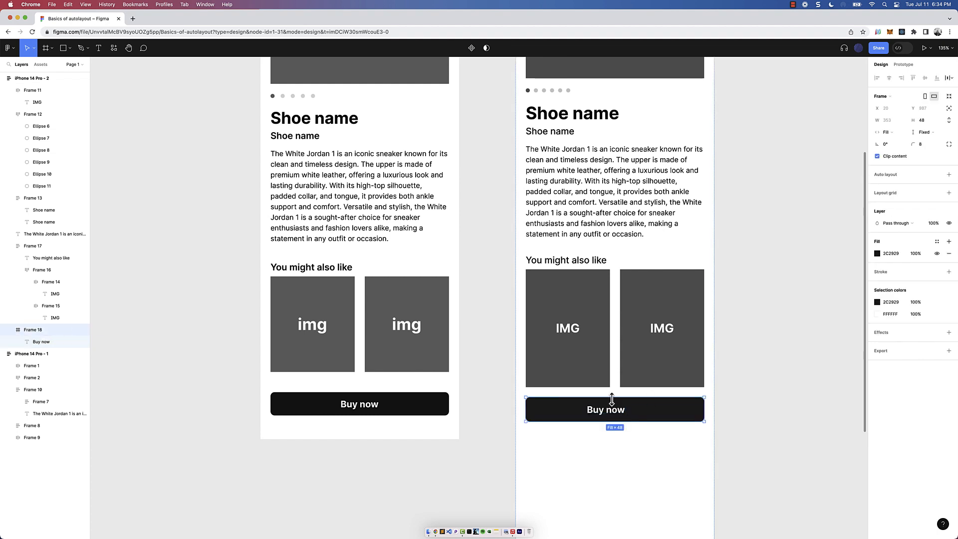
{"action": "left_click", "coordinate": [949, 175]}
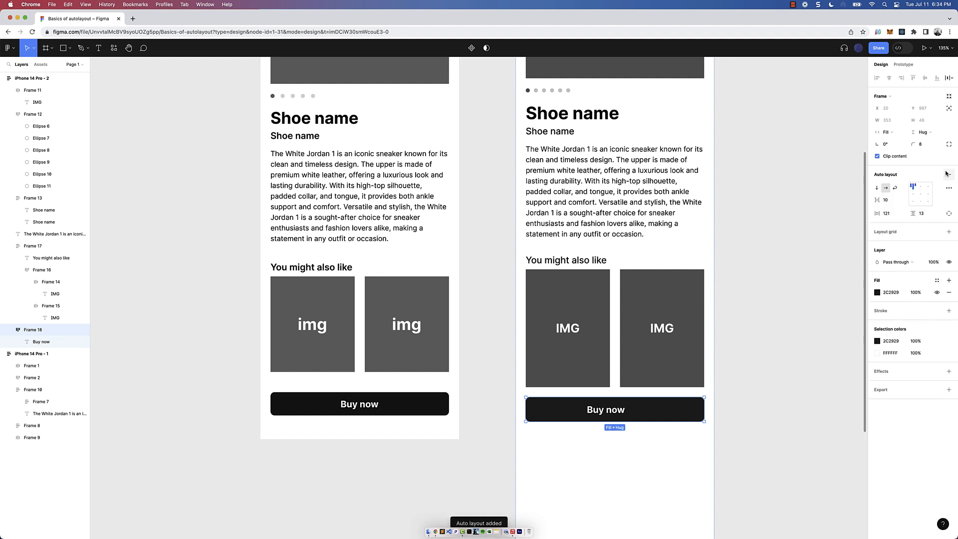
{"action": "left_click", "coordinate": [922, 196]}
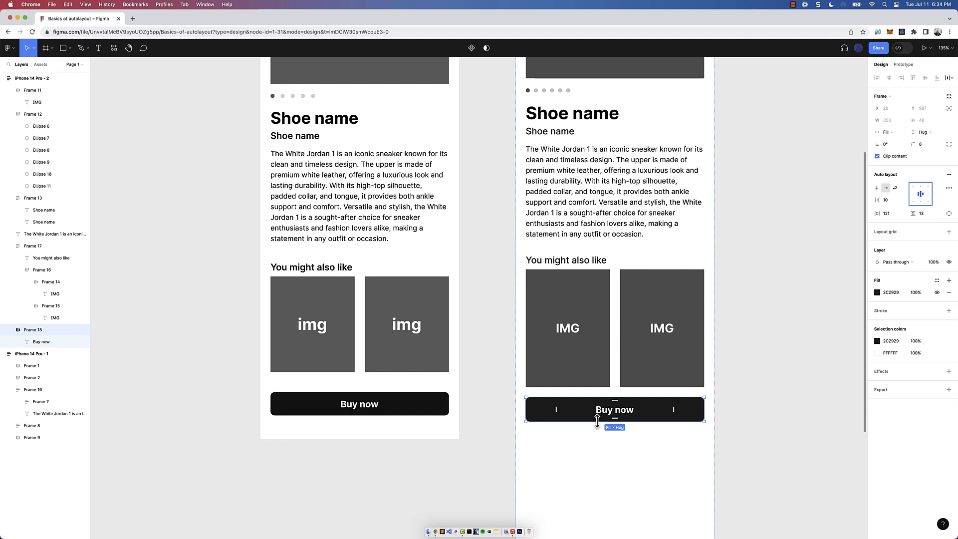
- Shorten the iPhone 14 Pro - 2 frame to a height of 1070 so it ends just below the "Buy now" button
{"action": "scroll", "coordinate": [598, 422], "scroll_direction": "down", "scroll_amount": 5}
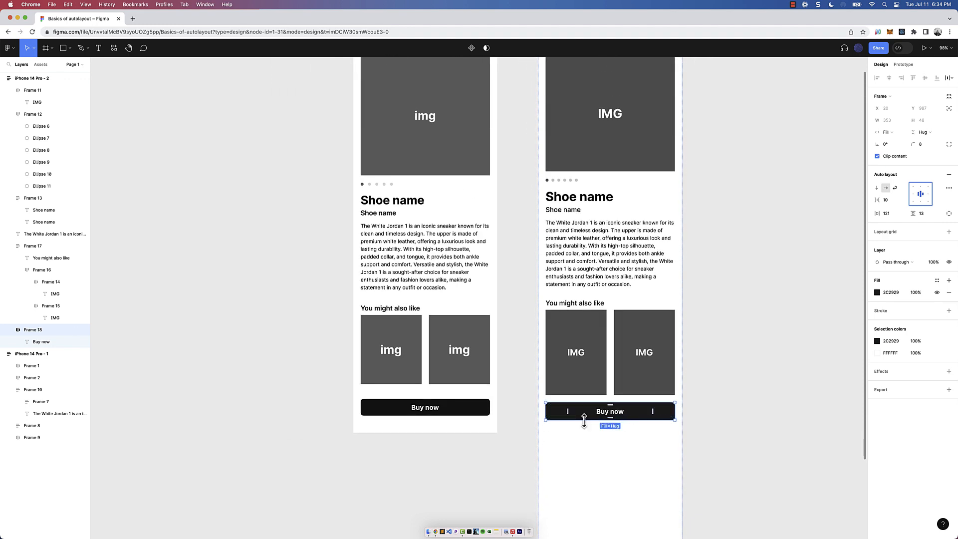
{"action": "scroll", "coordinate": [584, 421], "scroll_direction": "down", "scroll_amount": 4}
{"action": "left_click", "coordinate": [563, 153]}
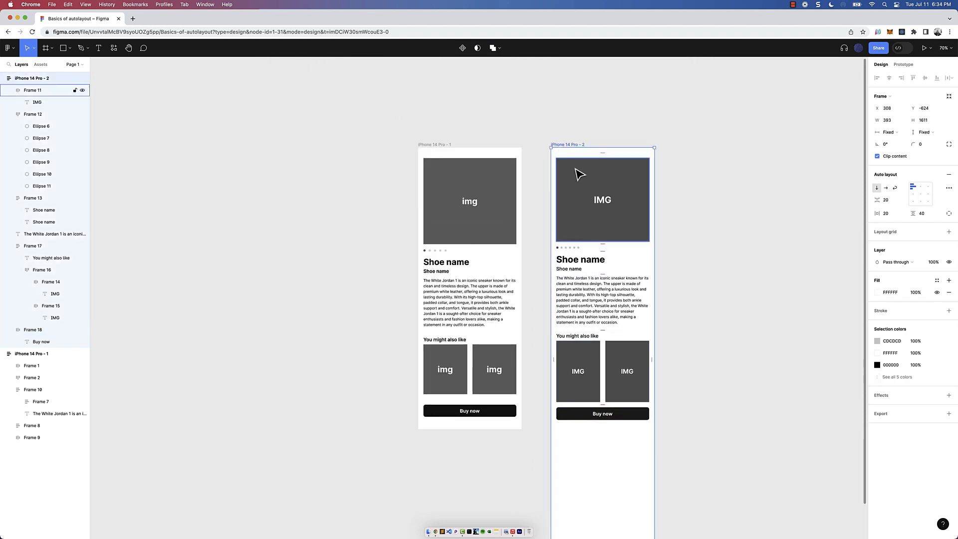
{"action": "scroll", "coordinate": [579, 173], "scroll_direction": "down", "scroll_amount": 2}
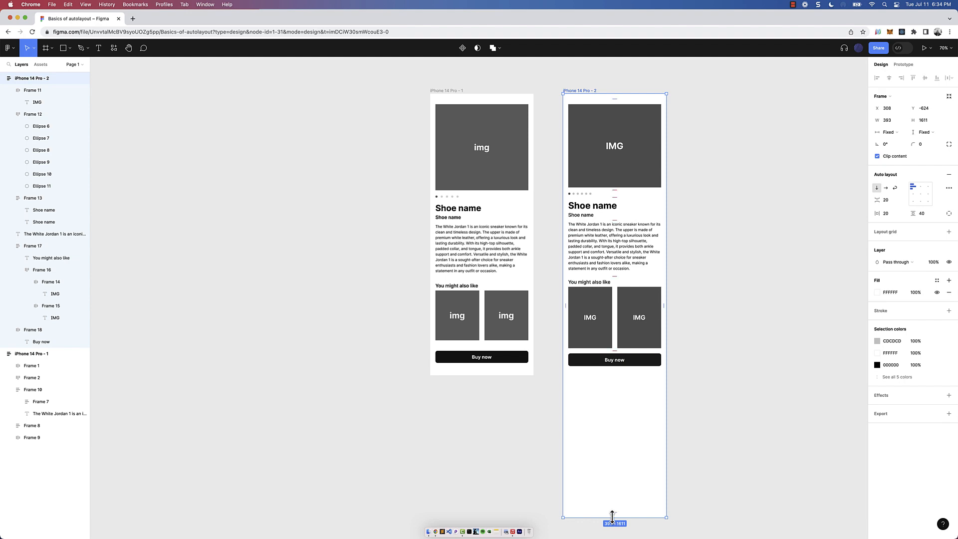
{"action": "left_click_drag", "start_coordinate": [612, 517], "coordinate": [612, 375]}
{"action": "scroll", "coordinate": [615, 270], "scroll_direction": "up", "scroll_amount": 3}
{"action": "key", "text": "Escape"}
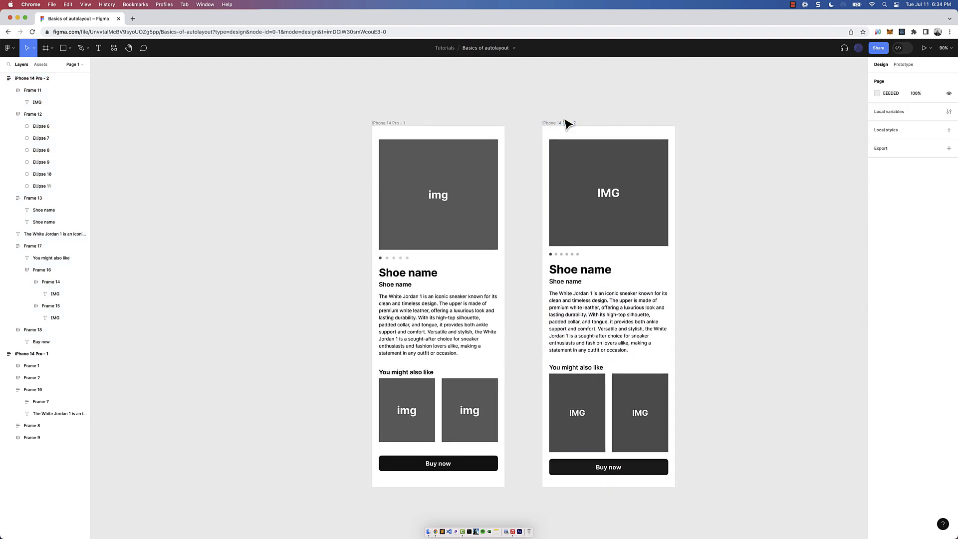
- Set the prototype device to iPhone 14 Pro in the prototype settings
{"action": "left_click", "coordinate": [569, 128]}
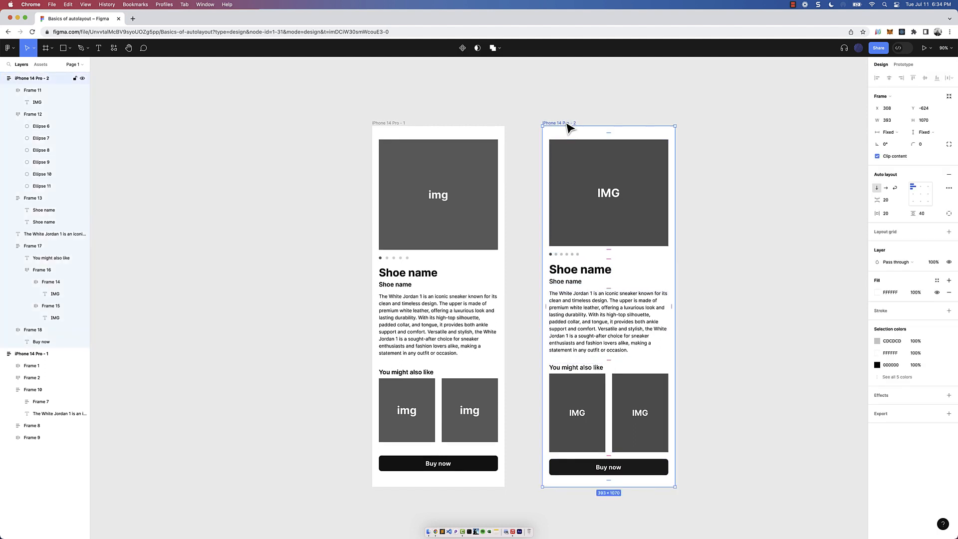
{"action": "left_click", "coordinate": [898, 65]}
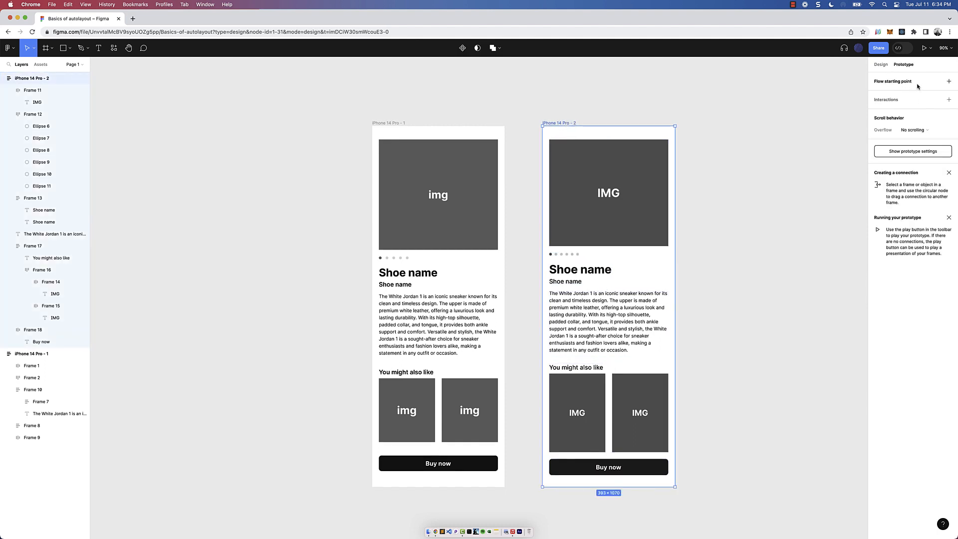
{"action": "left_click", "coordinate": [926, 151]}
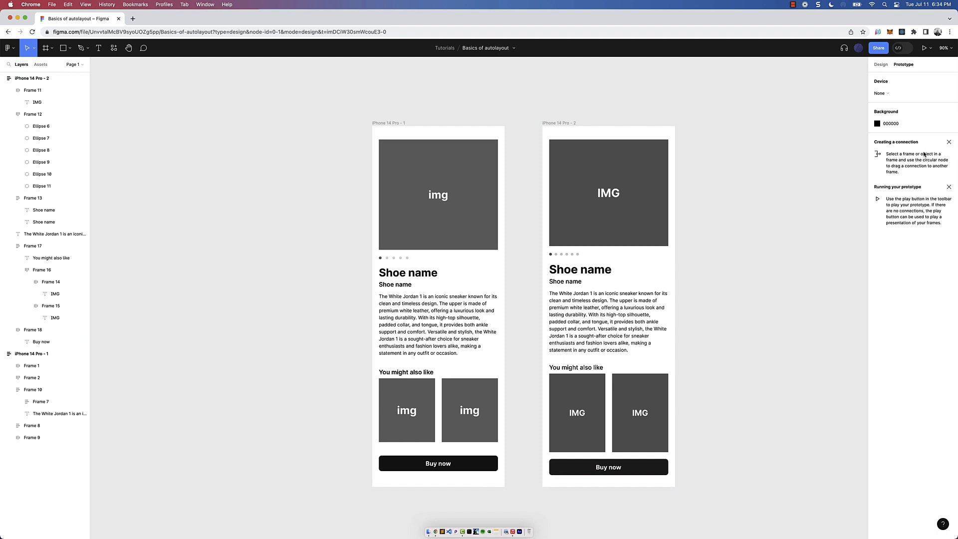
{"action": "left_click", "coordinate": [881, 93]}
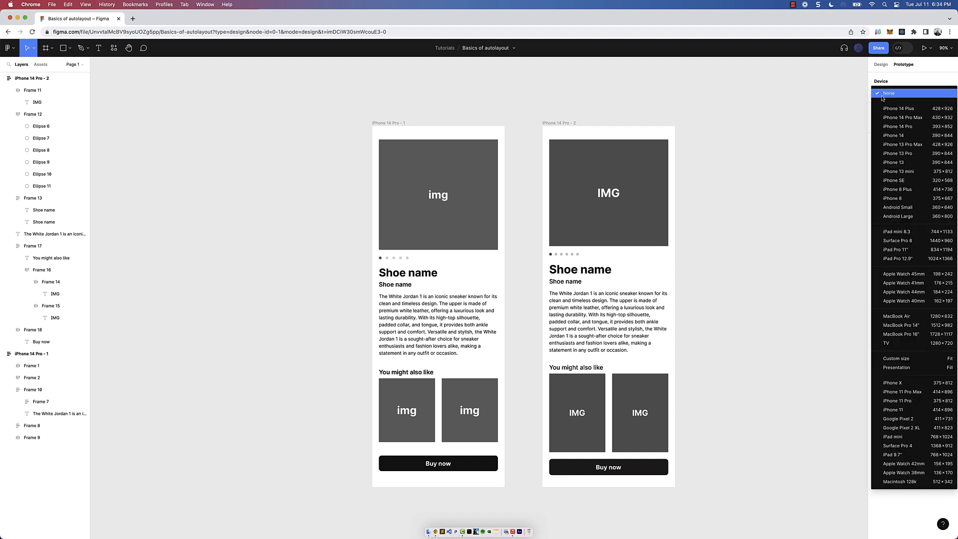
{"action": "left_click", "coordinate": [903, 128]}
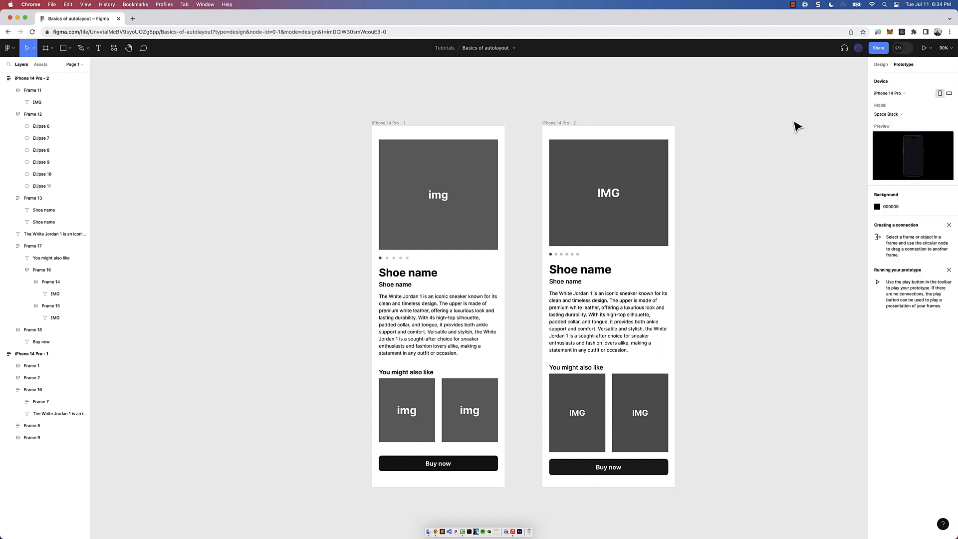
- Check how the iPhone 14 Pro - 2 page scrolls in the inline prototype preview, and close the preview
{"action": "left_click", "coordinate": [575, 123]}
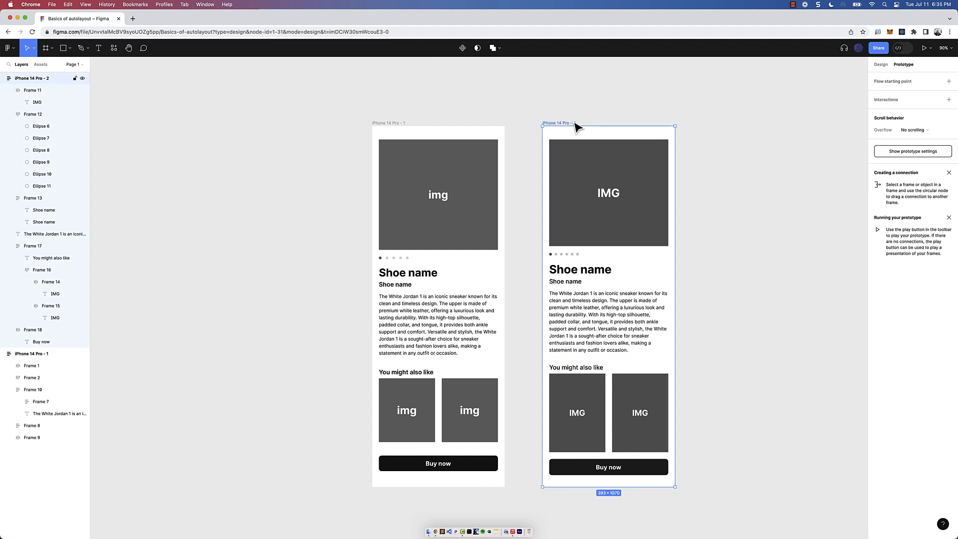
{"action": "key", "text": "shift+space"}
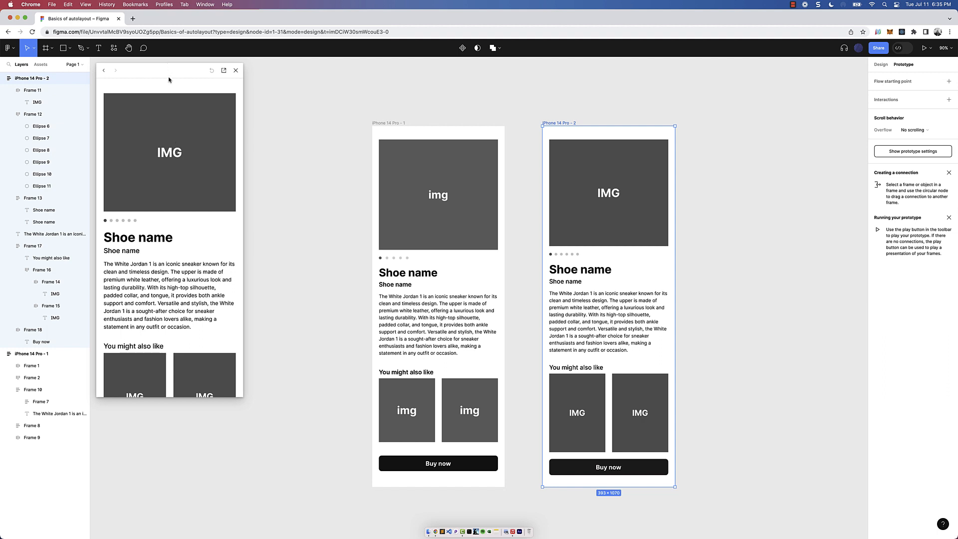
{"action": "scroll", "coordinate": [176, 145], "scroll_direction": "down", "scroll_amount": 5}
{"action": "scroll", "coordinate": [176, 144], "scroll_direction": "up", "scroll_amount": 5}
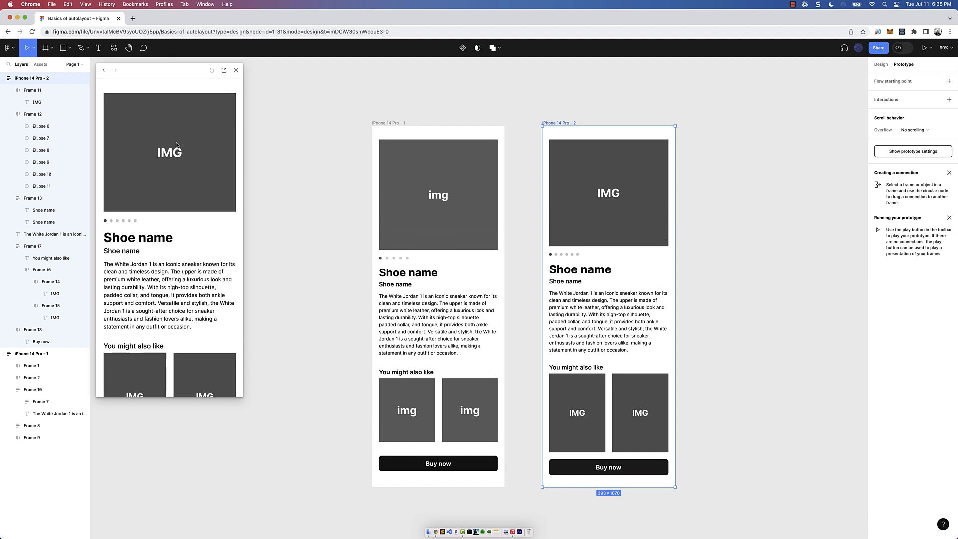
{"action": "left_click", "coordinate": [236, 71]}
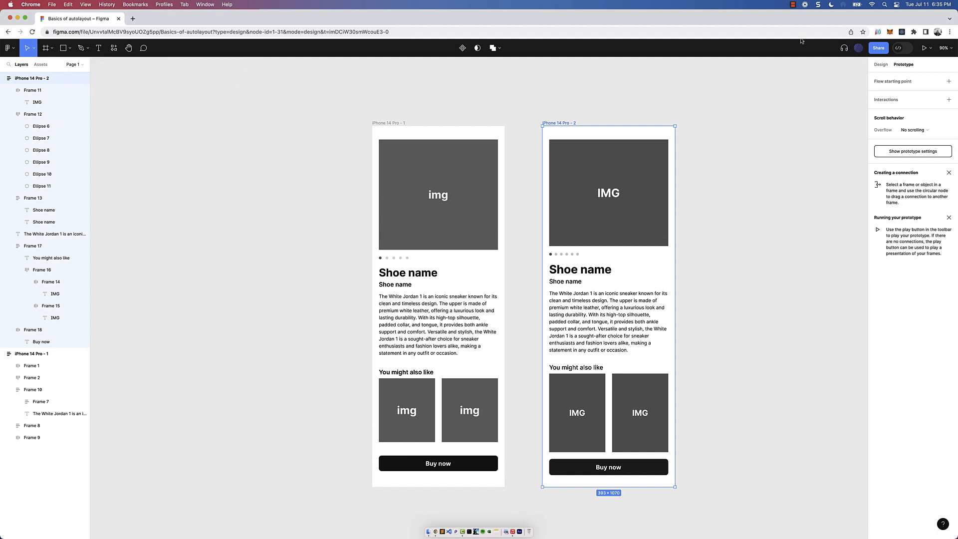
- Present the iPhone 14 Pro - 2 prototype in its device frame, check the page's scrolling, and return to the design file
{"action": "left_click", "coordinate": [924, 48]}
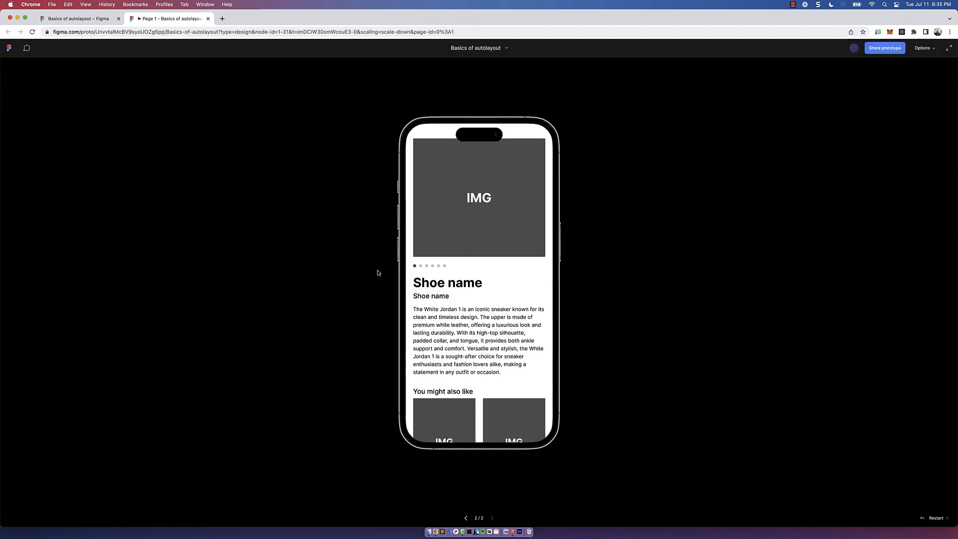
{"action": "scroll", "coordinate": [487, 287], "scroll_direction": "down", "scroll_amount": 4}
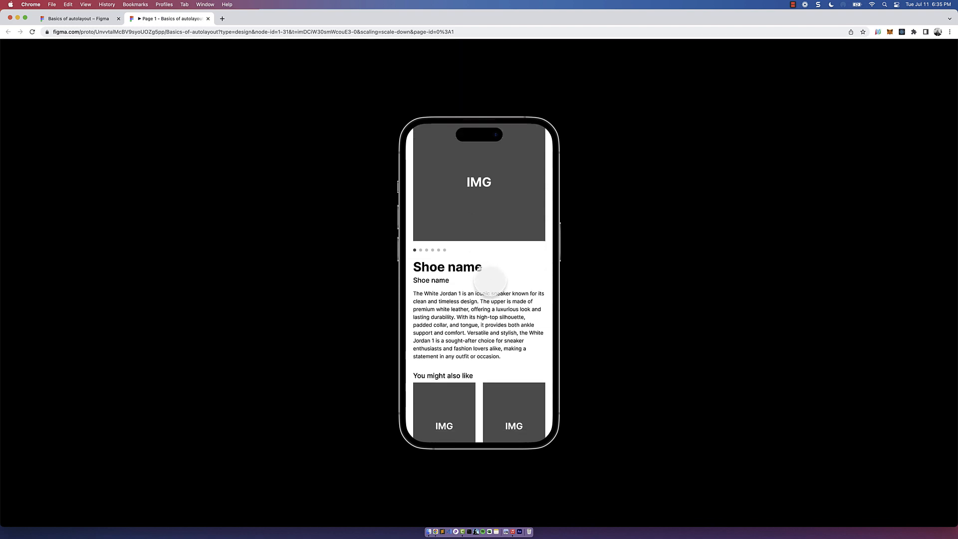
{"action": "scroll", "coordinate": [490, 282], "scroll_direction": "up", "scroll_amount": 4}
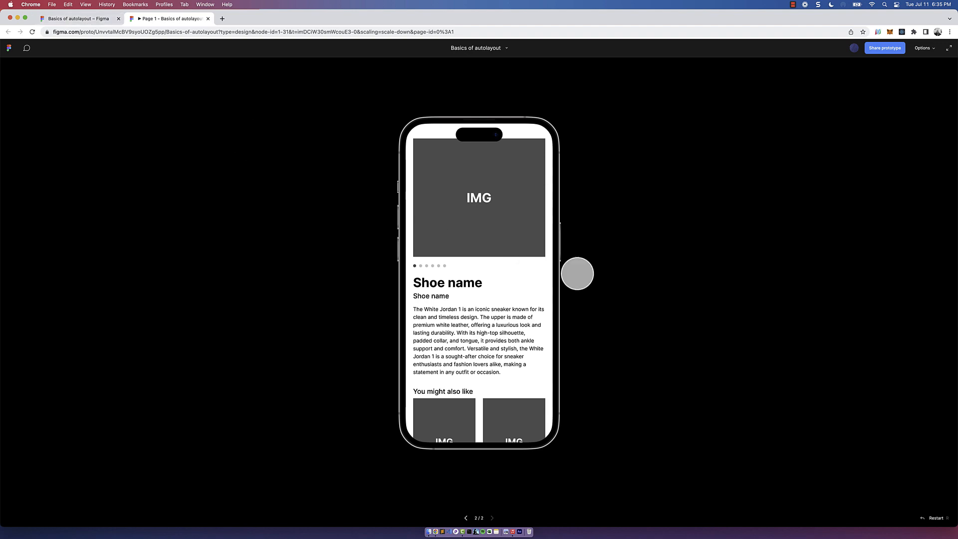
{"action": "left_click_drag", "start_coordinate": [465, 275], "coordinate": [475, 299]}
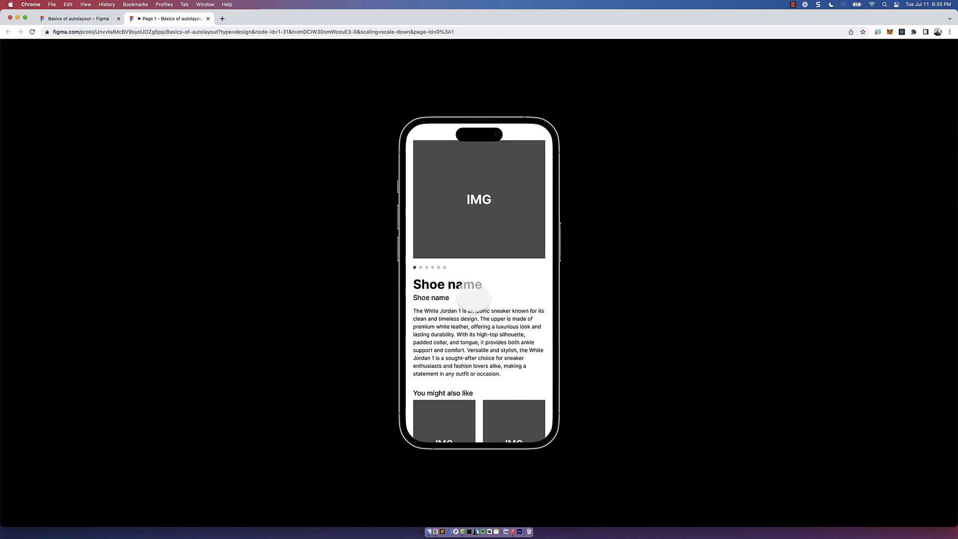
{"action": "left_click", "coordinate": [79, 19]}
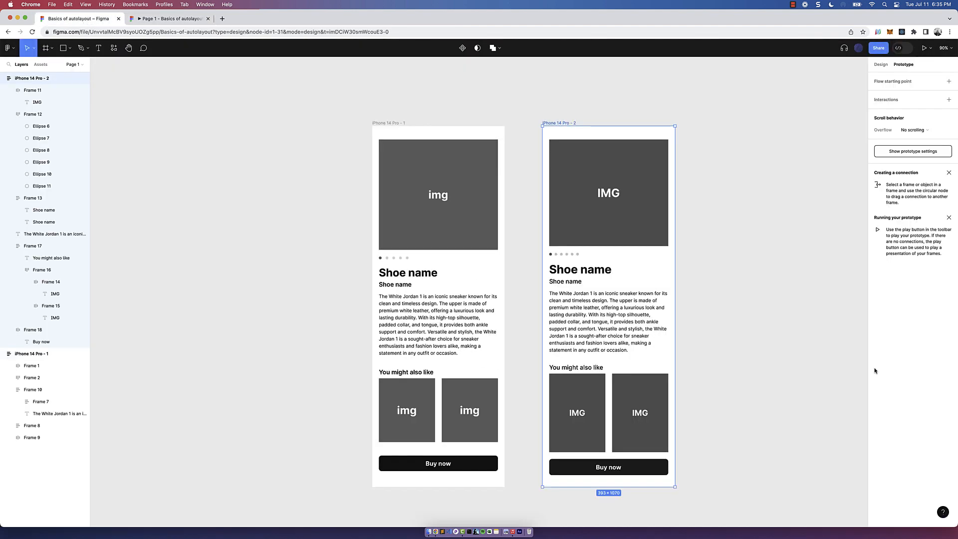
- Draw a rectangle about 255 × 252 on the empty canvas to the right of iPhone 14 Pro - 2
{"action": "left_click", "coordinate": [723, 286]}
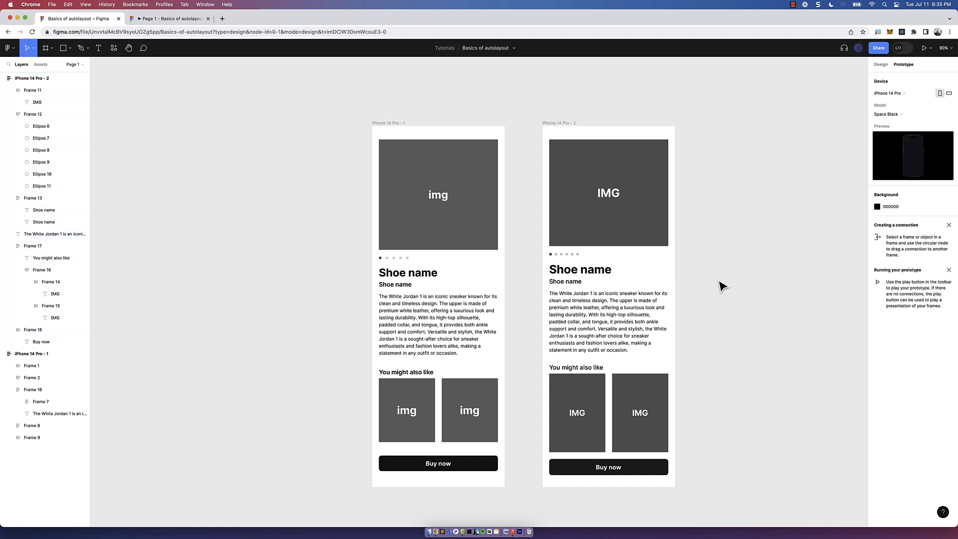
{"action": "scroll", "coordinate": [722, 286], "scroll_direction": "down", "scroll_amount": 5}
{"action": "key", "text": "r"}
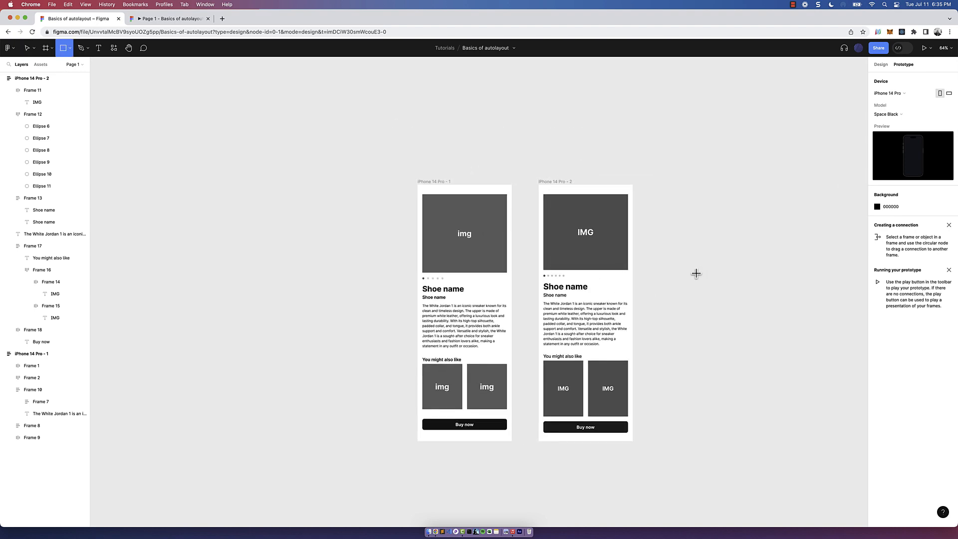
{"action": "mouse_move", "coordinate": [689, 265]}
{"action": "left_mouse_down"}
{"action": "mouse_move", "coordinate": [750, 328]}
{"action": "mouse_move", "coordinate": [695, 297]}
{"action": "left_mouse_up"}
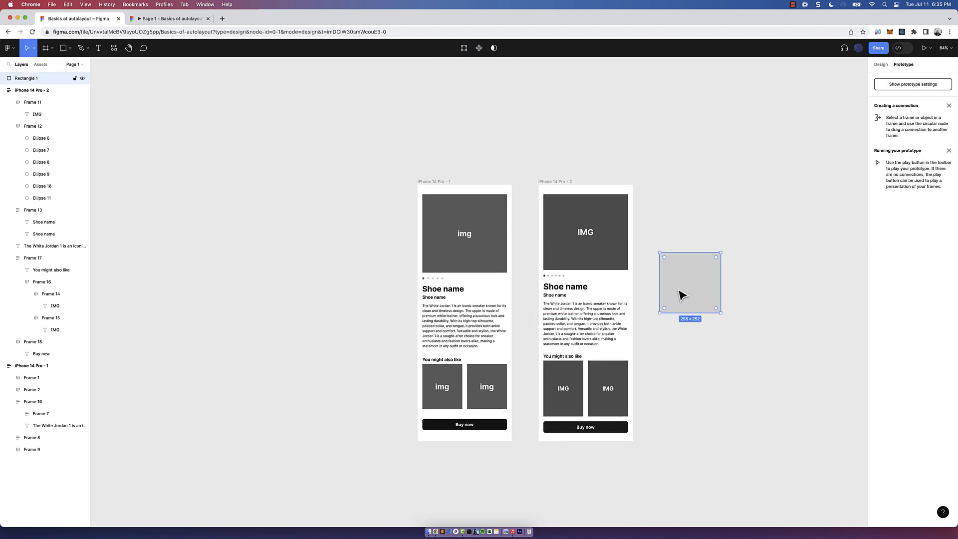
- Move the gray rectangle farther away from iPhone 14 Pro - 2, up and to the right on the empty canvas
{"action": "left_click", "coordinate": [725, 349]}
{"action": "scroll", "coordinate": [724, 349], "scroll_direction": "up", "scroll_amount": 3}
{"action": "left_click", "coordinate": [695, 282]}
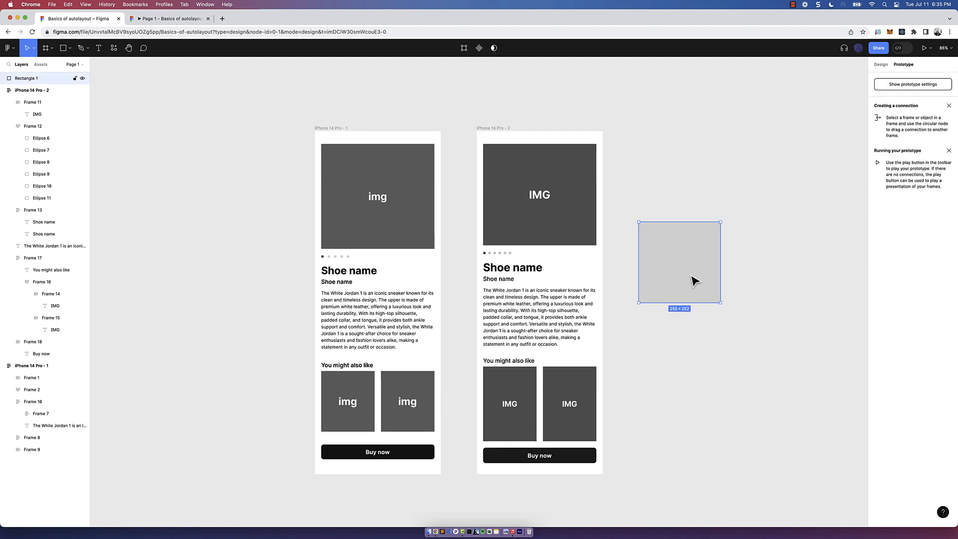
{"action": "left_click_drag", "start_coordinate": [695, 282], "coordinate": [729, 263]}
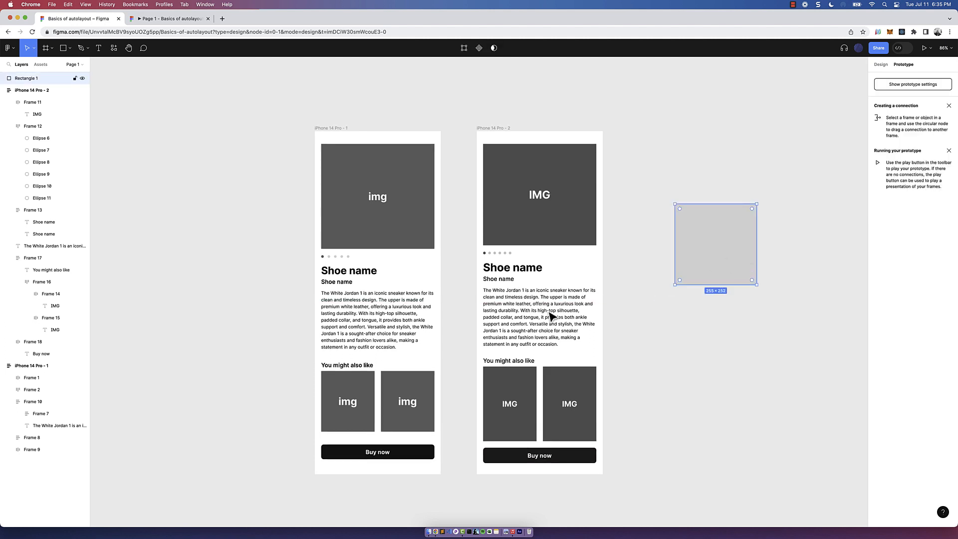
{"action": "left_click", "coordinate": [498, 129]}
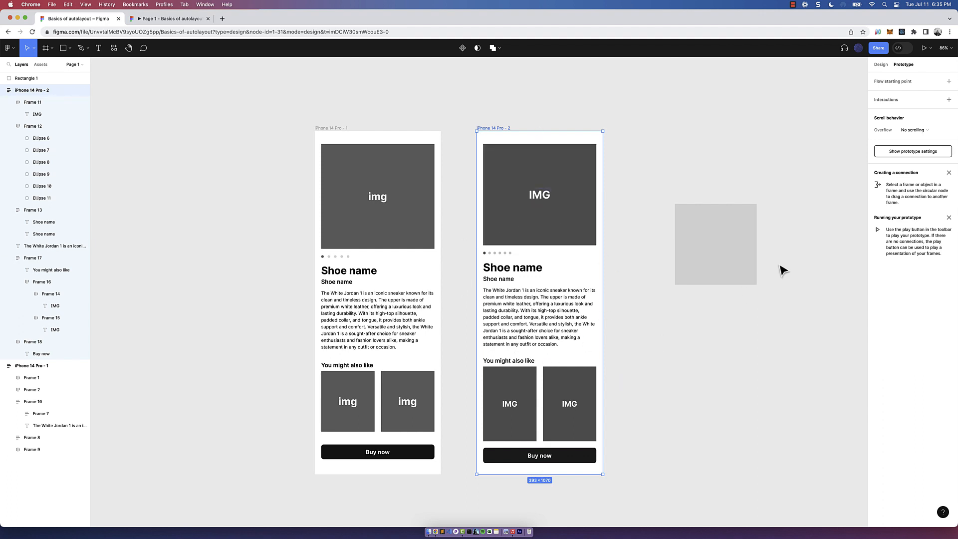
{"action": "left_click", "coordinate": [742, 270]}
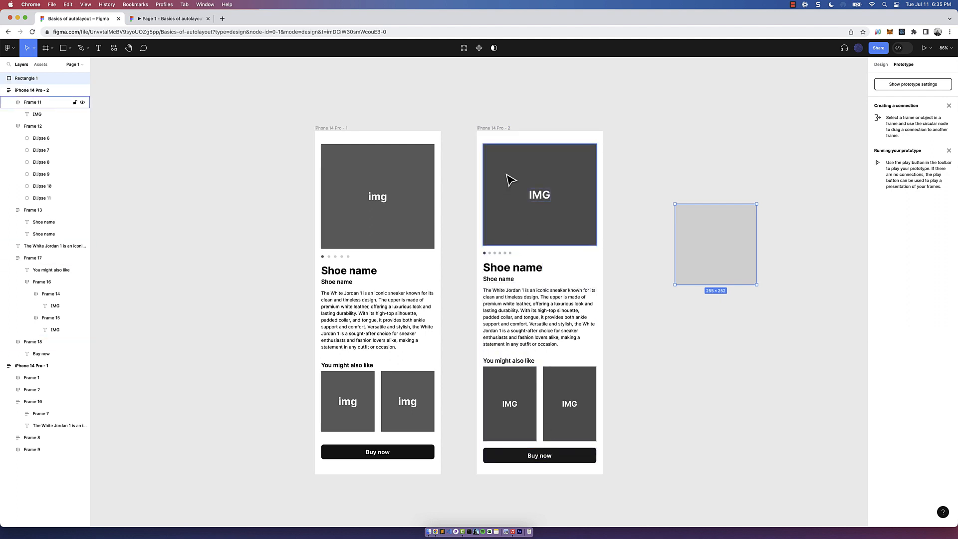
{"action": "left_click", "coordinate": [508, 131]}
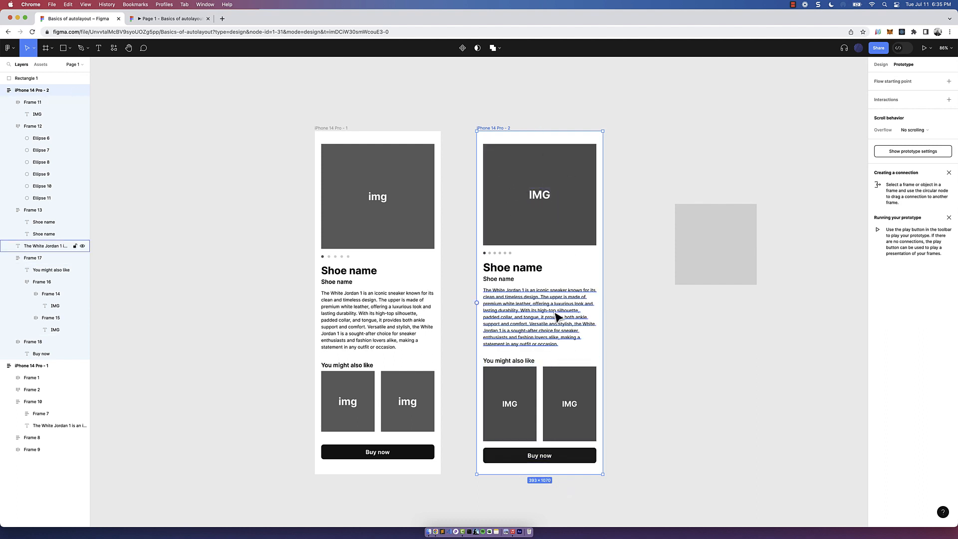
{"action": "left_click", "coordinate": [686, 401]}
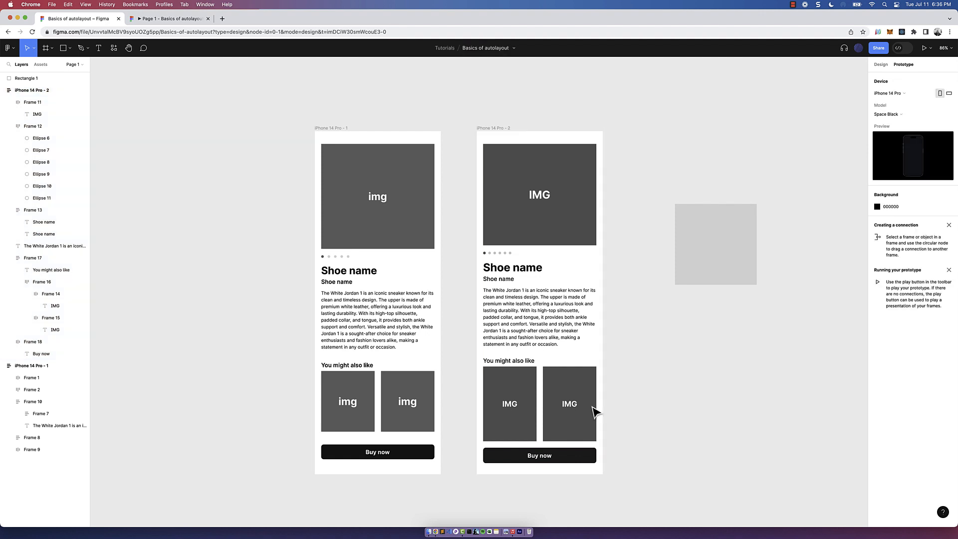
{"action": "left_click", "coordinate": [582, 419]}
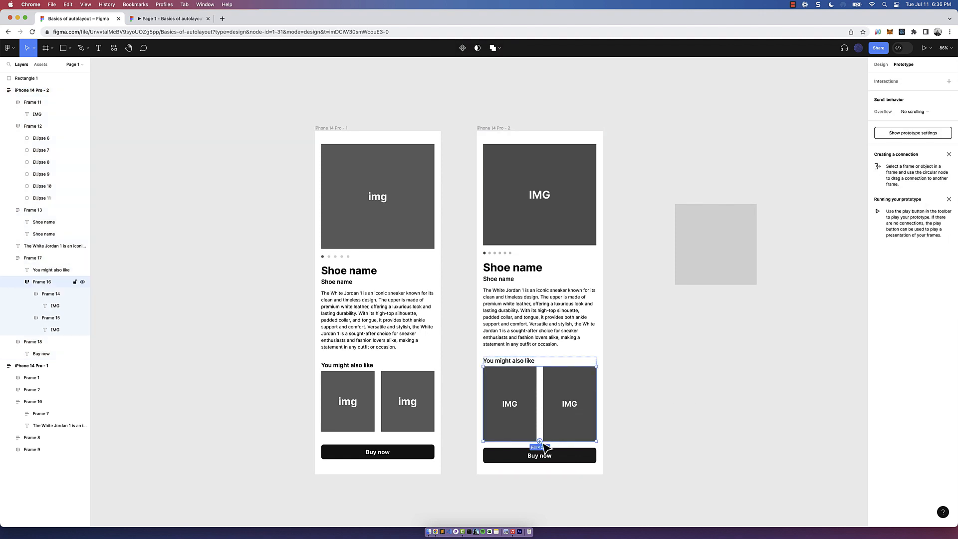
{"action": "left_click", "coordinate": [631, 424]}
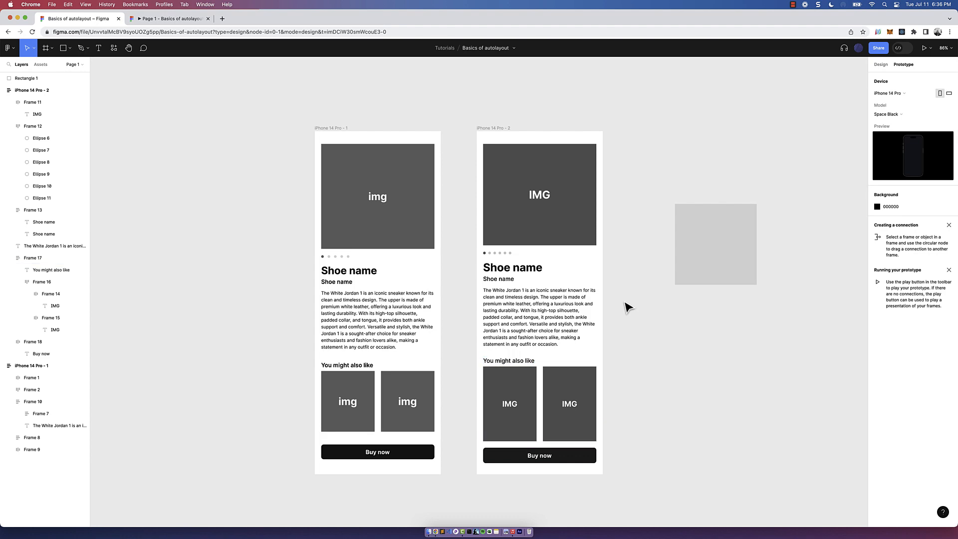
{"action": "scroll", "coordinate": [627, 307], "scroll_direction": "up", "scroll_amount": 2}
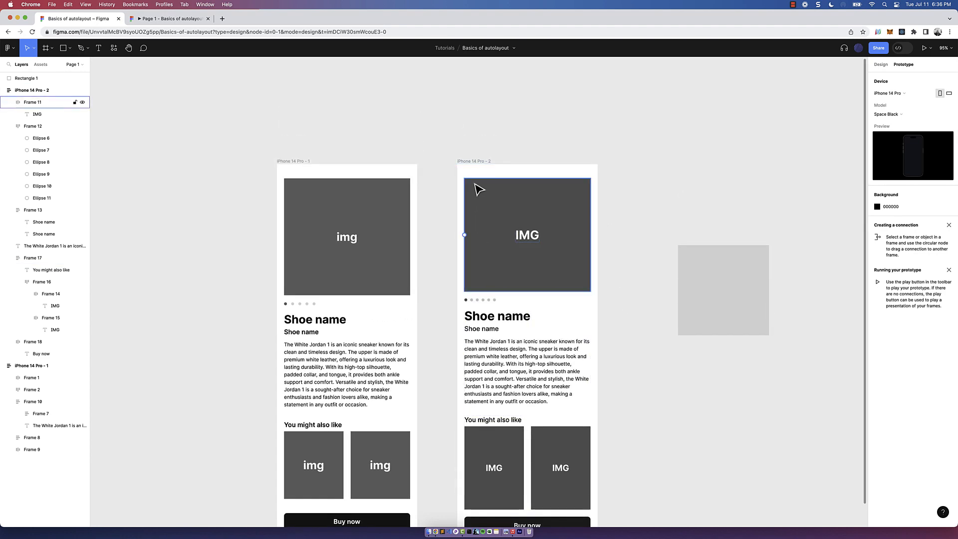
{"action": "left_click", "coordinate": [488, 163]}
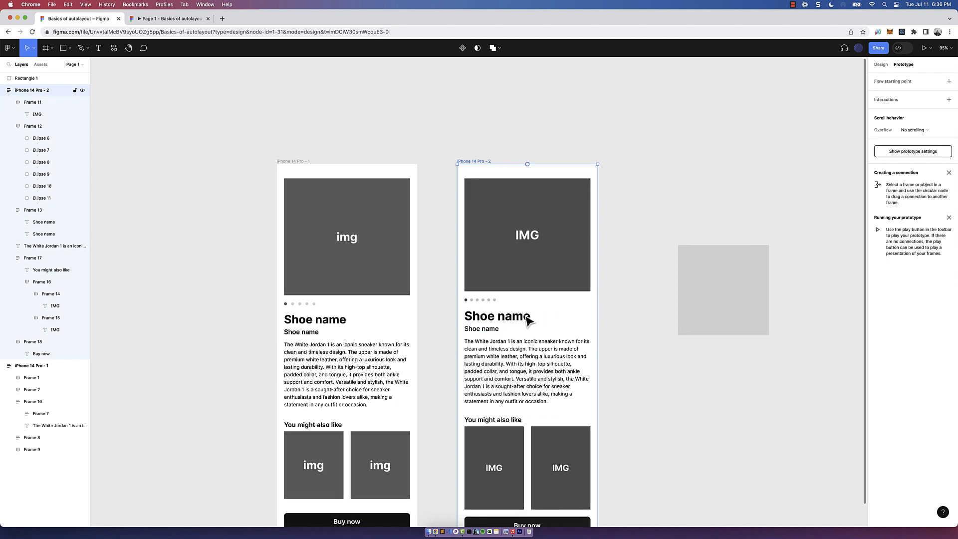
- Add the text "1 of 6 image" between the main image and the pagination dots in iPhone 14 Pro - 2
{"action": "left_click", "coordinate": [491, 301]}
{"action": "scroll", "coordinate": [491, 301], "scroll_direction": "up", "scroll_amount": 5}
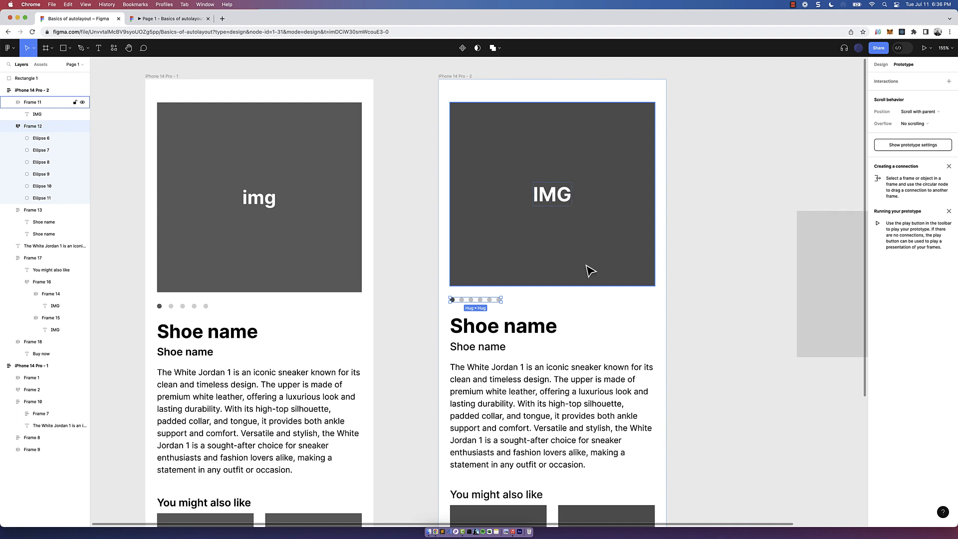
{"action": "left_click", "coordinate": [546, 303]}
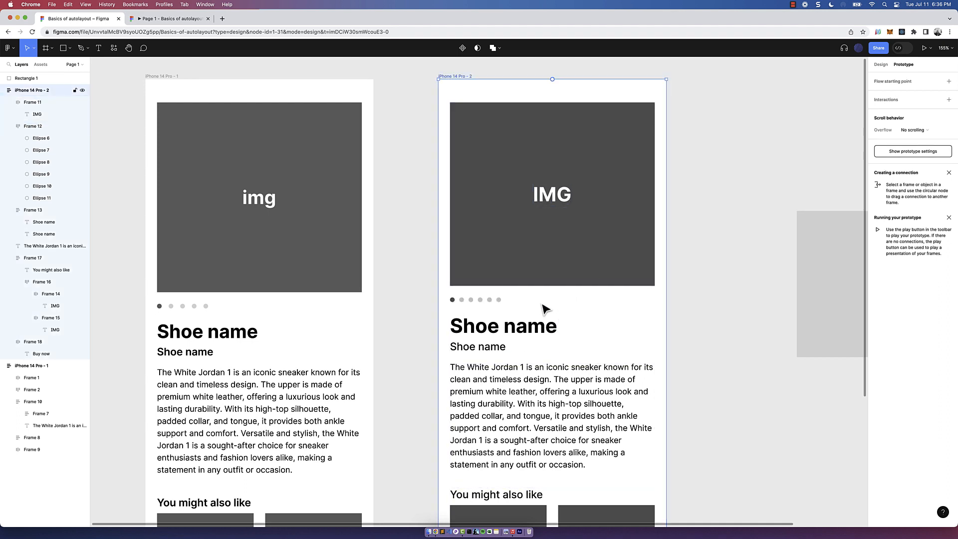
{"action": "key", "text": "t"}
{"action": "left_click", "coordinate": [542, 299]}
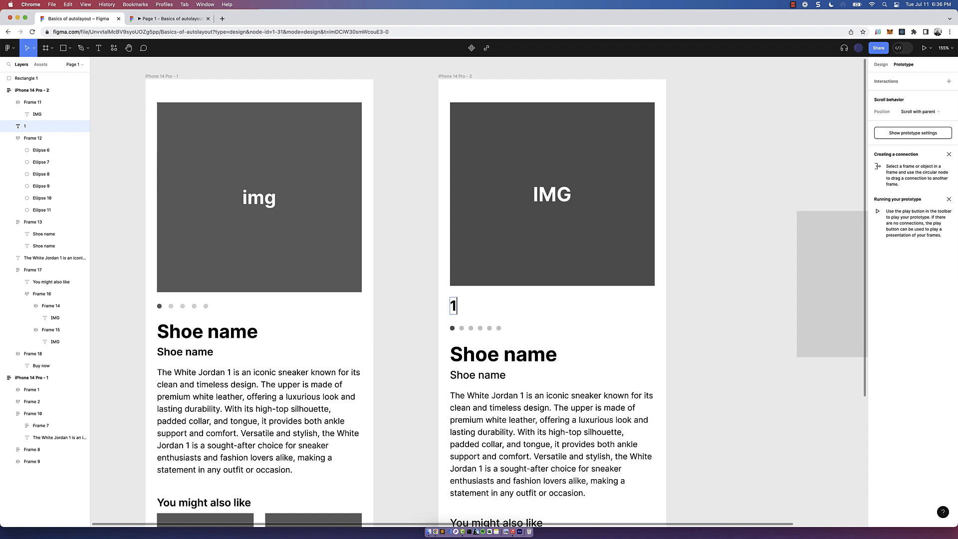
{"action": "type", "text": "1 of"}
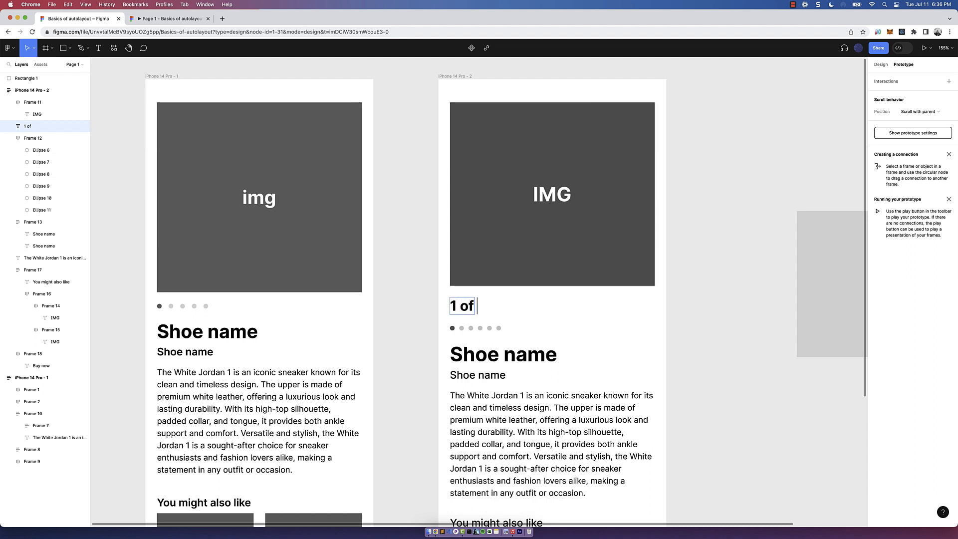
{"action": "type", "text": " 6 imaghe"}
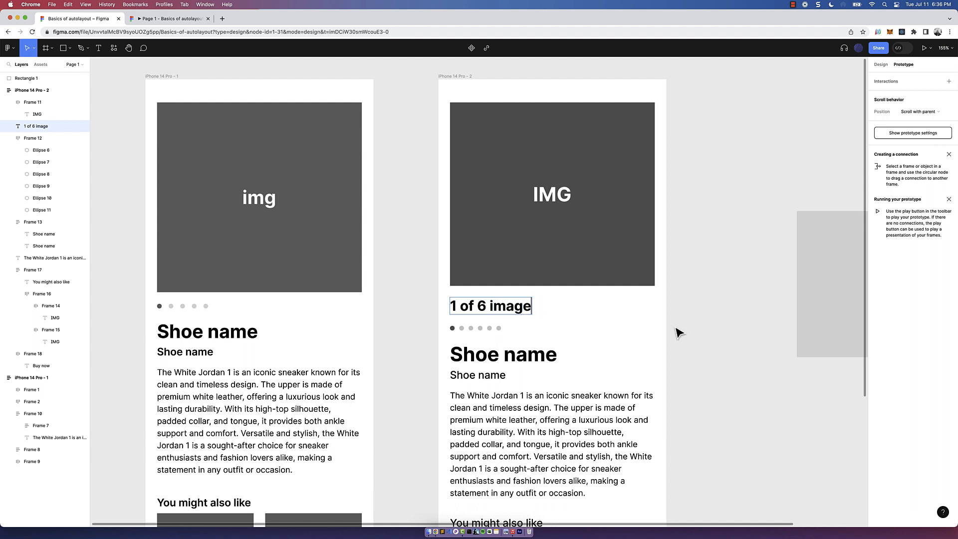
{"action": "key", "text": "Escape"}
- Set the "1 of 6 image" text to font size 14 and Light weight
{"action": "left_click", "coordinate": [607, 419]}
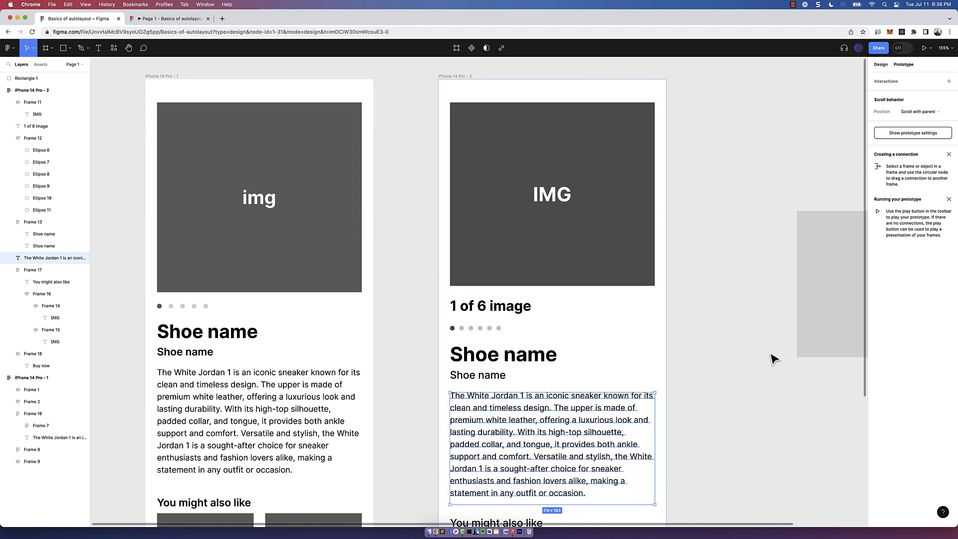
{"action": "key", "text": "alt+8"}
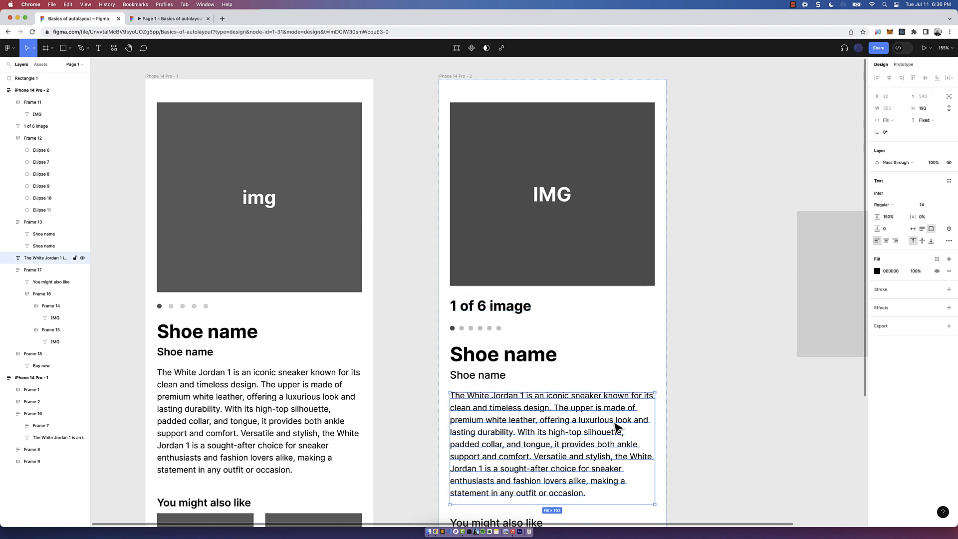
{"action": "left_click", "coordinate": [492, 306]}
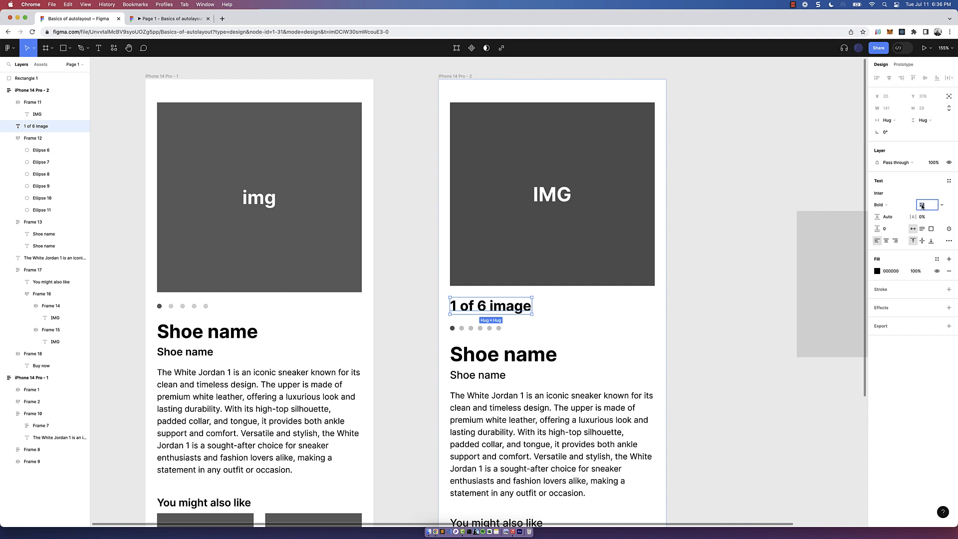
{"action": "type", "text": "14"}
{"action": "key", "text": "Return"}
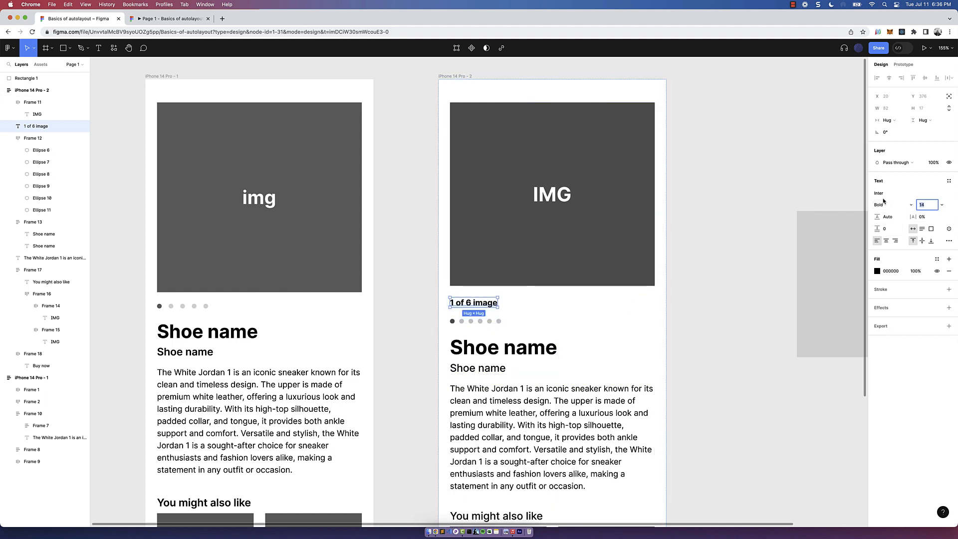
{"action": "left_click", "coordinate": [892, 205]}
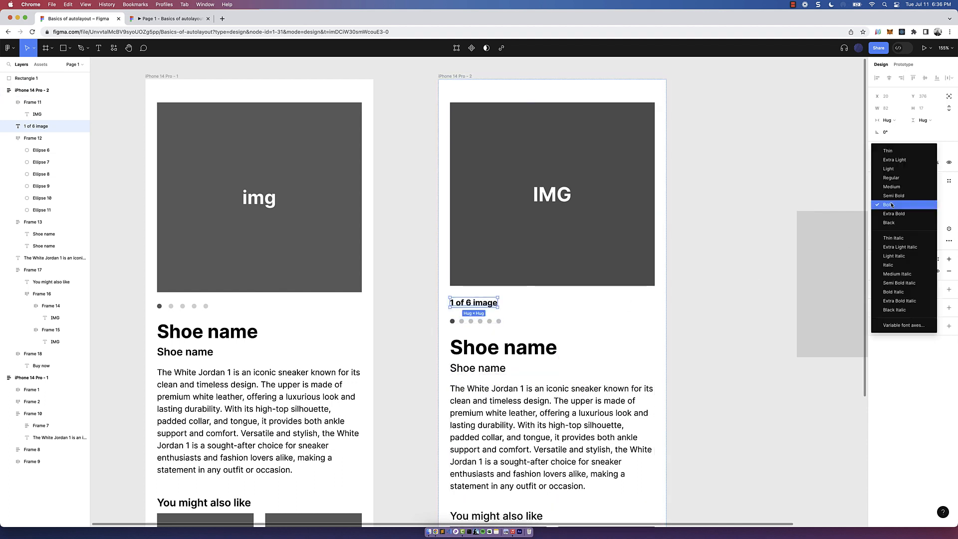
{"action": "left_click", "coordinate": [892, 169]}
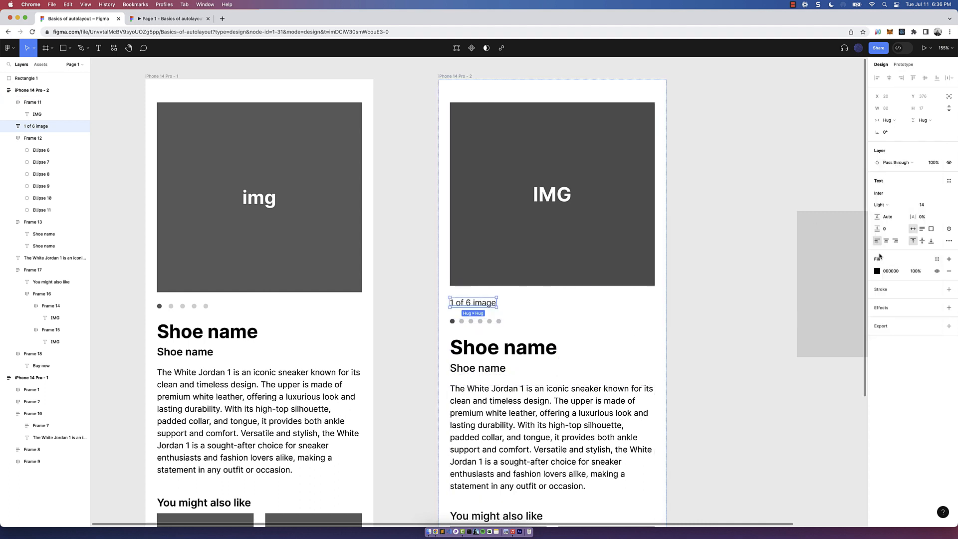
- Change the "1 of 6 image" text fill to the dark gray 636363, sampled from the page with the eyedropper
{"action": "left_click", "coordinate": [879, 273]}
{"action": "left_click_drag", "start_coordinate": [816, 320], "coordinate": [769, 352]}
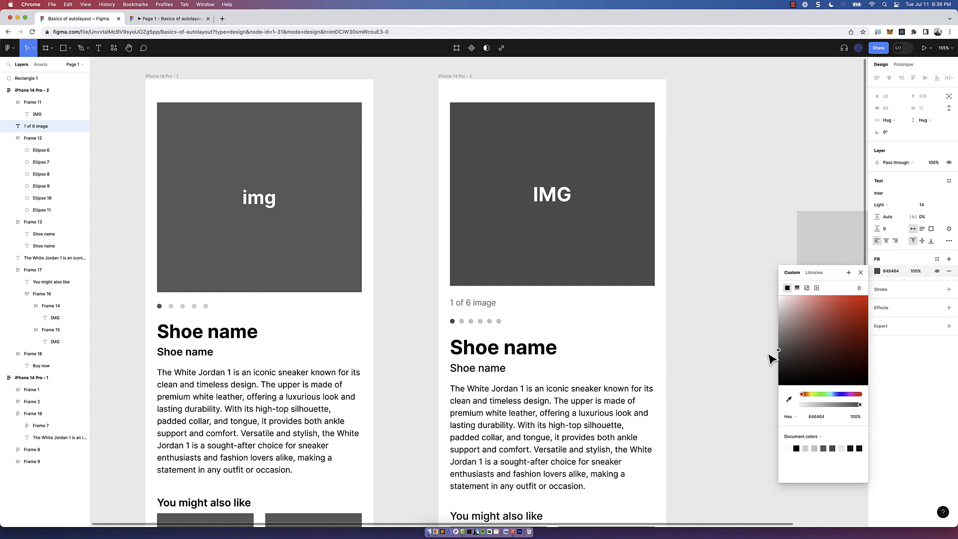
{"action": "left_click", "coordinate": [789, 400]}
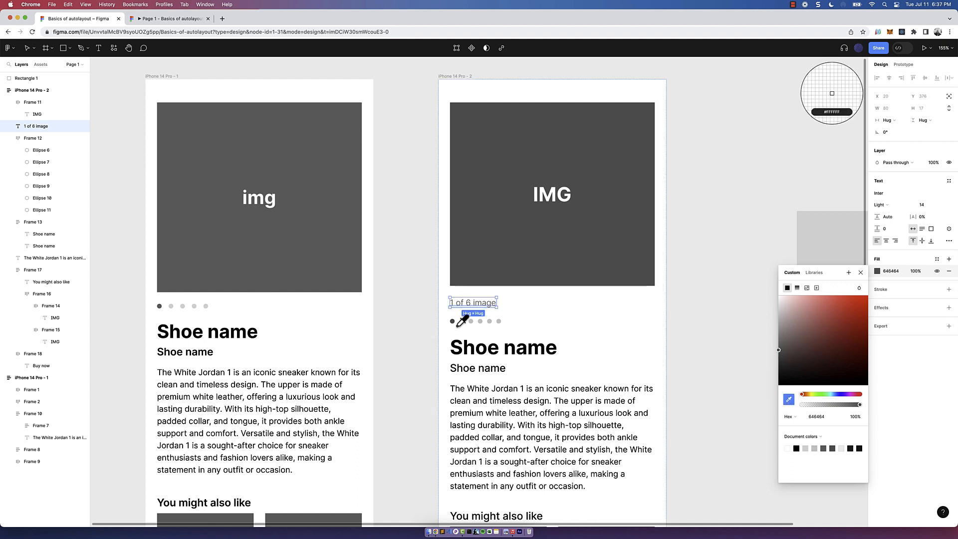
{"action": "left_click", "coordinate": [469, 305]}
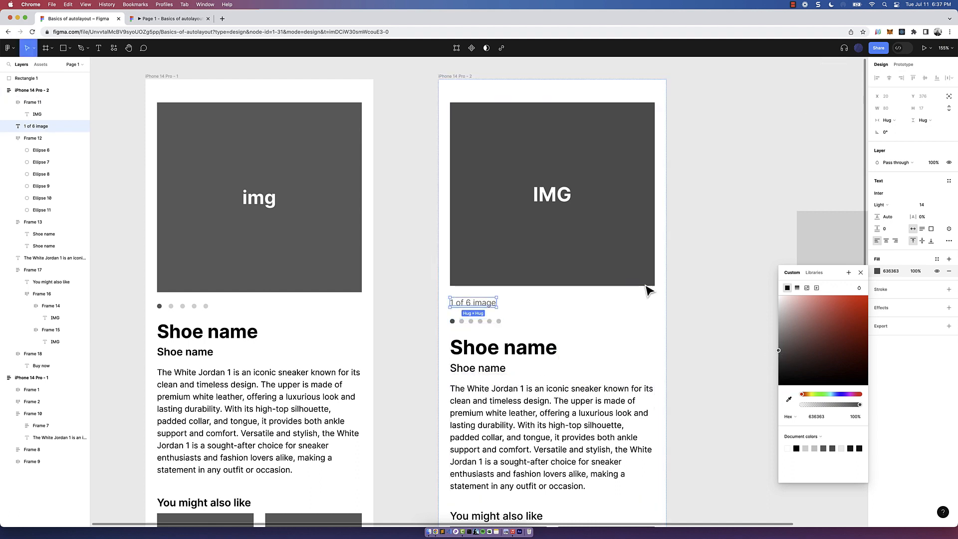
- Make only the digit "1" in the "1 of 6 image" text Bold
{"action": "double_click", "coordinate": [456, 305]}
{"action": "left_click", "coordinate": [452, 303]}
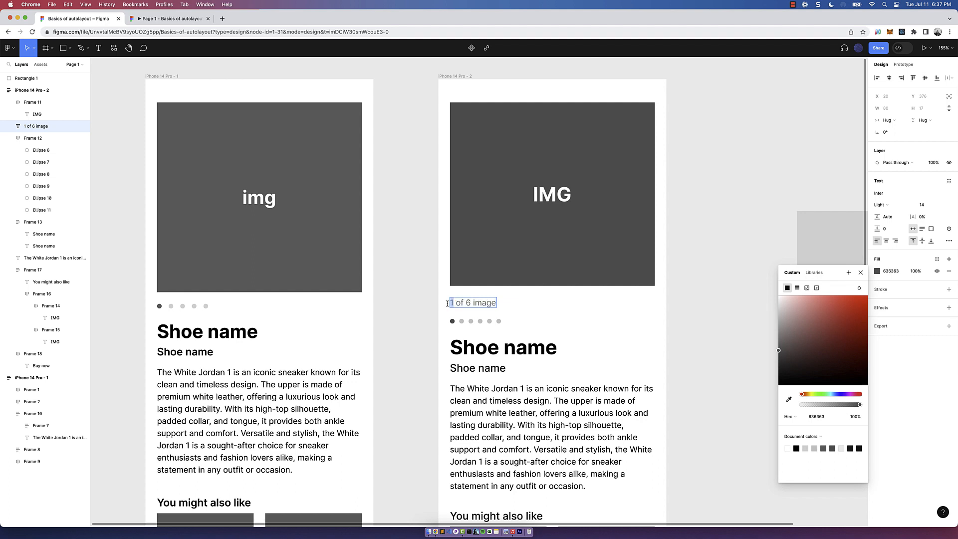
{"action": "left_click", "coordinate": [881, 205]}
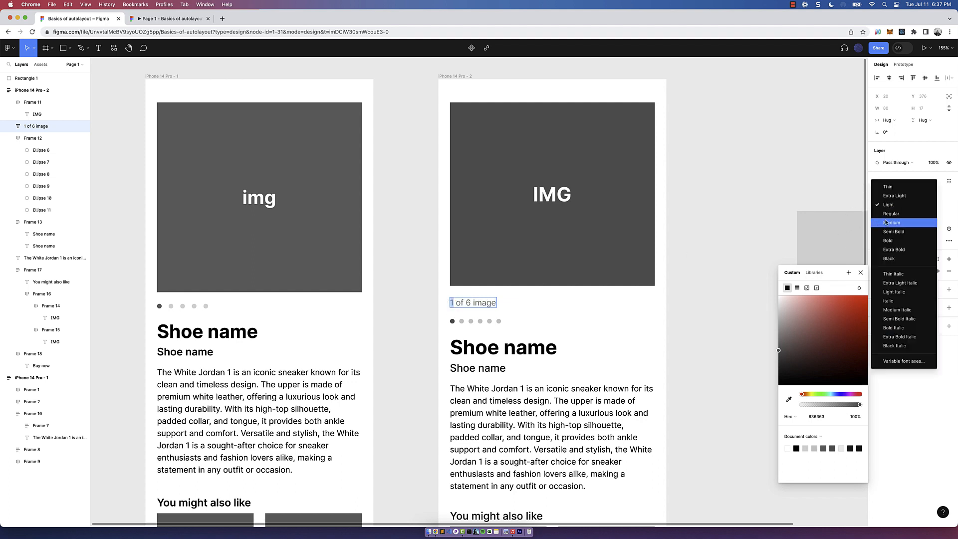
{"action": "left_click", "coordinate": [894, 240]}
{"action": "key", "text": "Escape"}
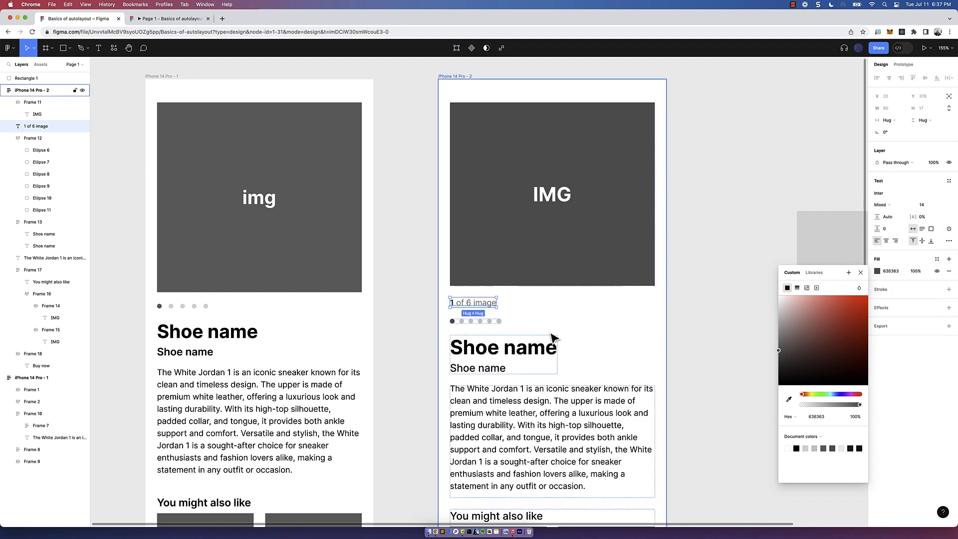
- Wrap the "1 of 6 image" text and the pagination dots in a horizontal auto layout frame, placing the text after the dots
{"action": "left_click", "coordinate": [474, 302]}
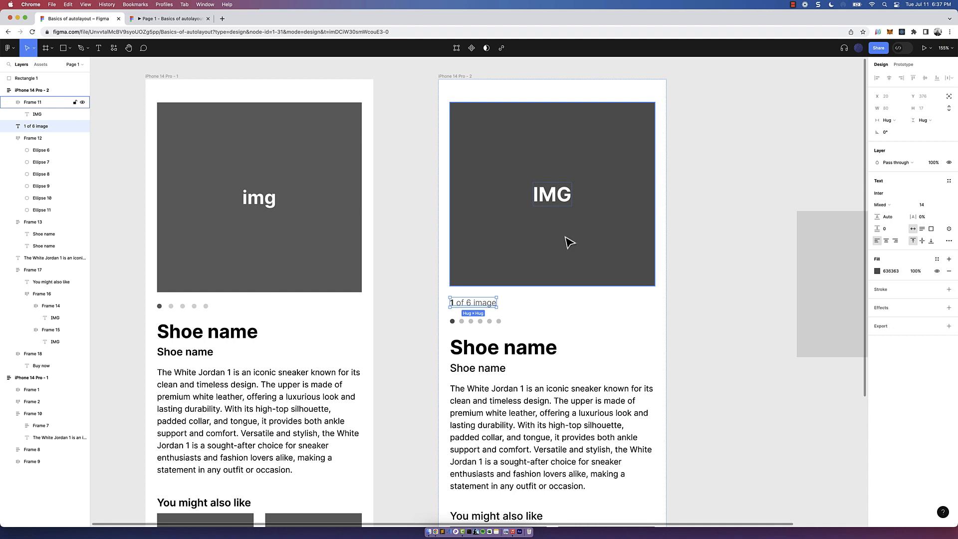
{"action": "left_click", "coordinate": [491, 325], "text": "shift"}
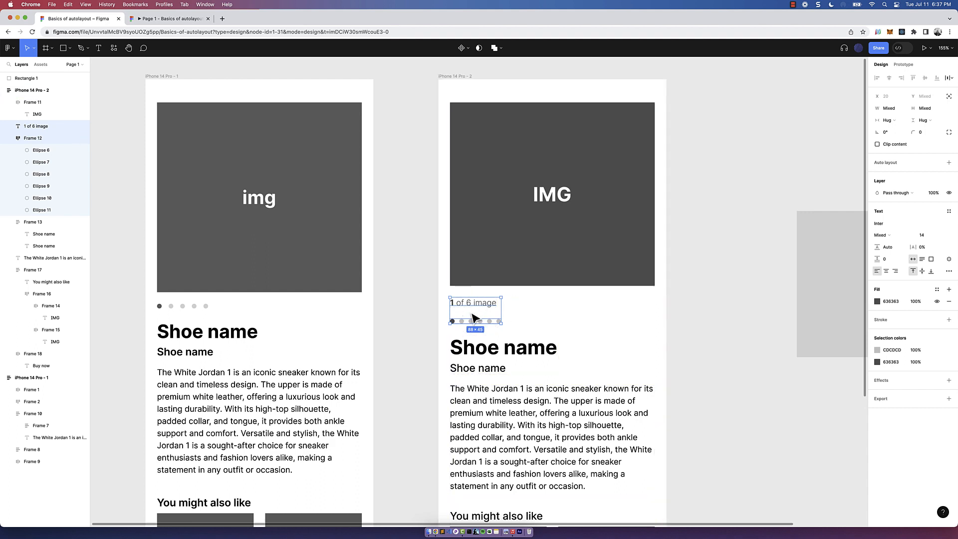
{"action": "key", "text": "shift+a"}
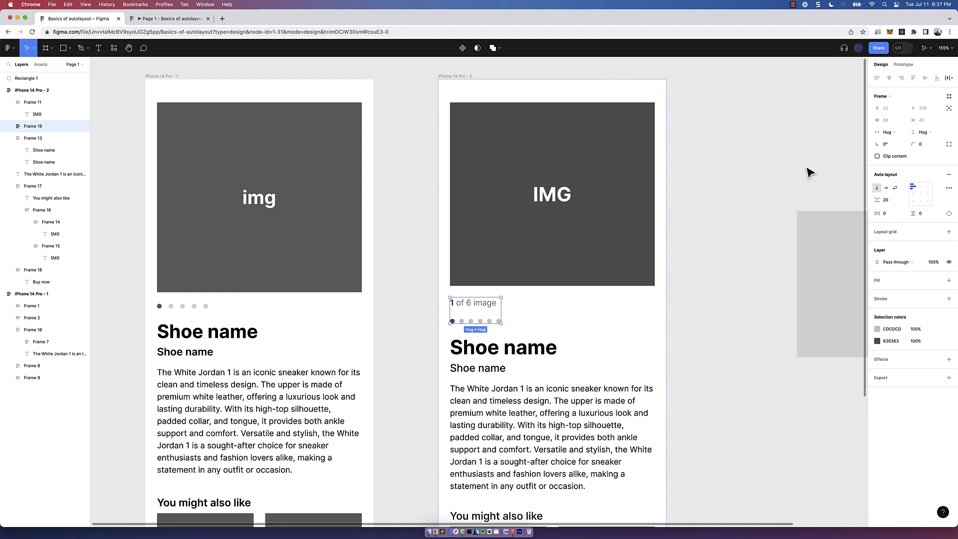
{"action": "left_click", "coordinate": [885, 188]}
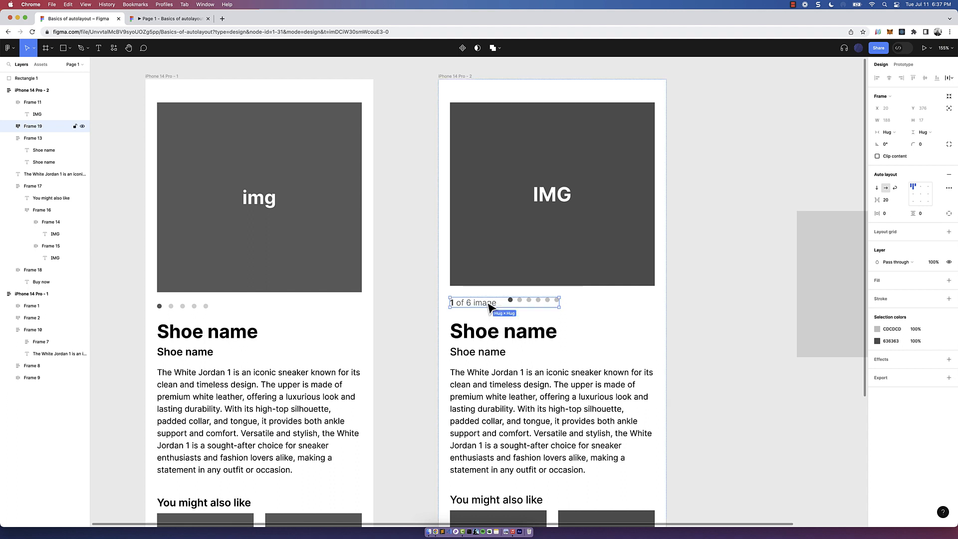
{"action": "left_click_drag", "start_coordinate": [482, 307], "coordinate": [558, 305]}
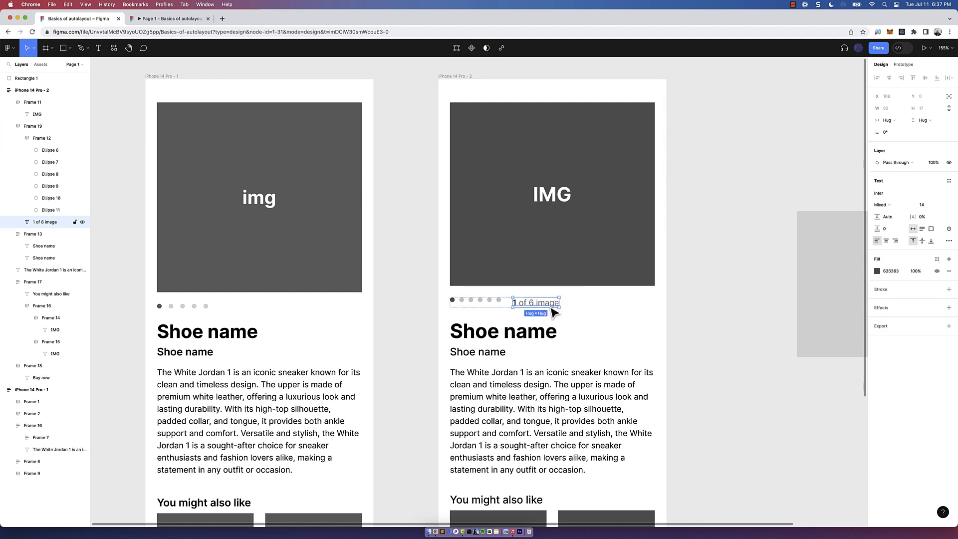
- Set the width of the frame holding the pagination dots and "1 of 6 image" text to Fill container
{"action": "left_click", "coordinate": [750, 298]}
{"action": "left_click", "coordinate": [620, 280]}
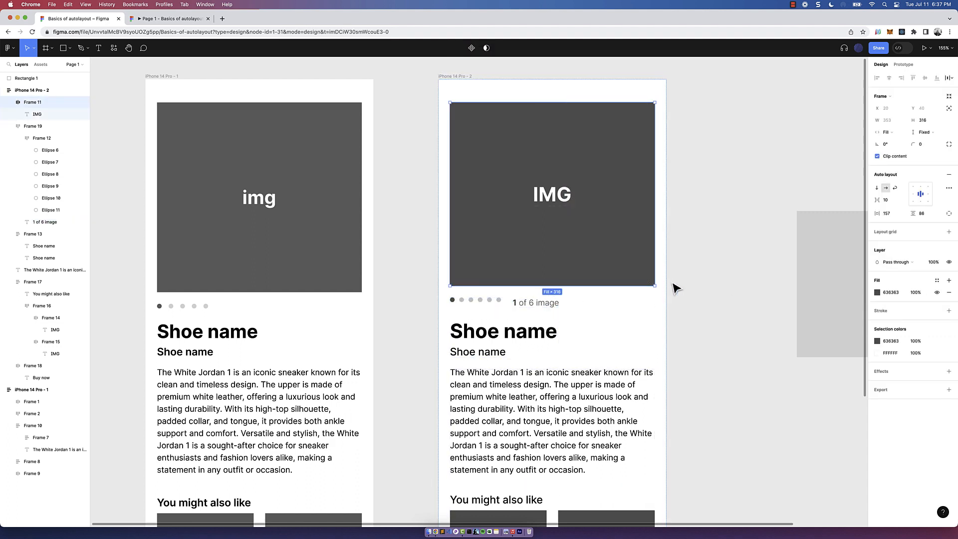
{"action": "left_click", "coordinate": [502, 307]}
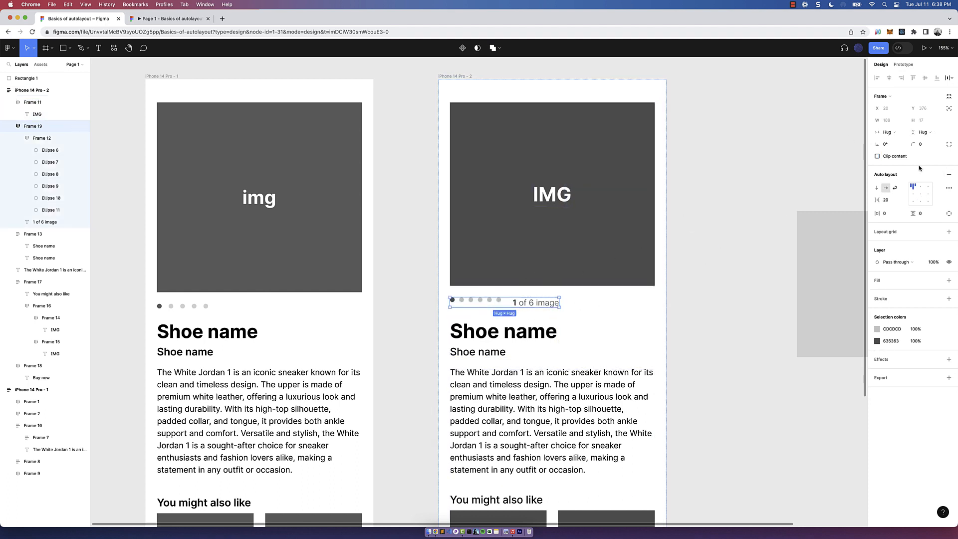
{"action": "left_click", "coordinate": [887, 132]}
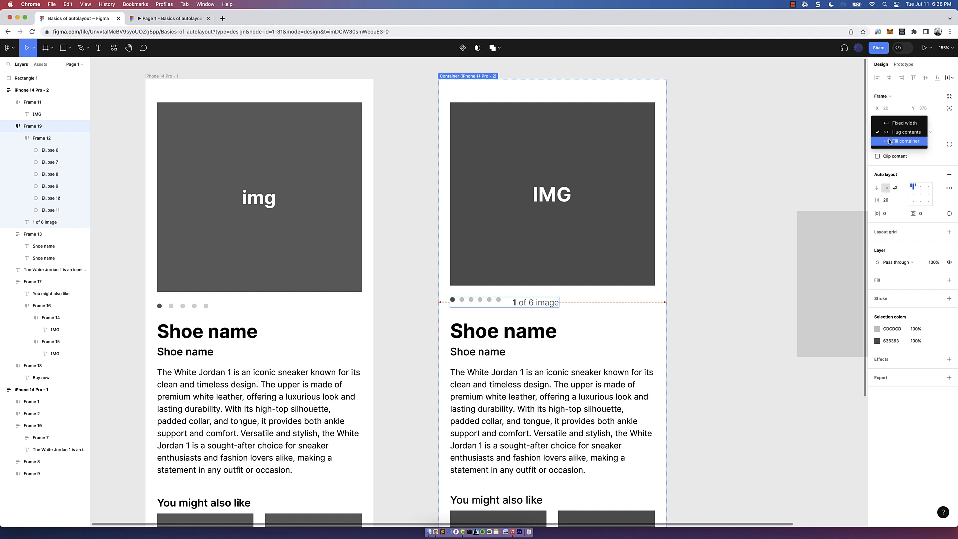
{"action": "left_click", "coordinate": [890, 142]}
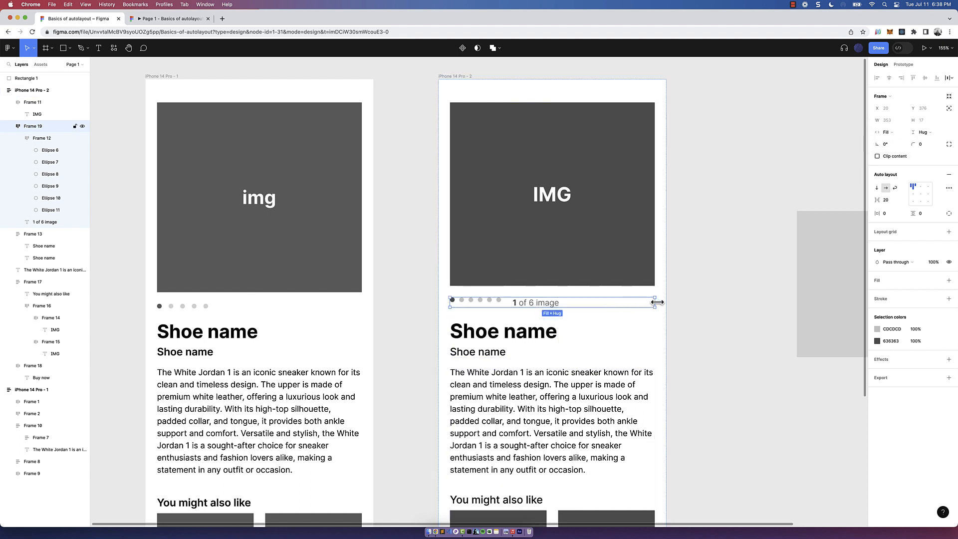
{"action": "left_click", "coordinate": [549, 303]}
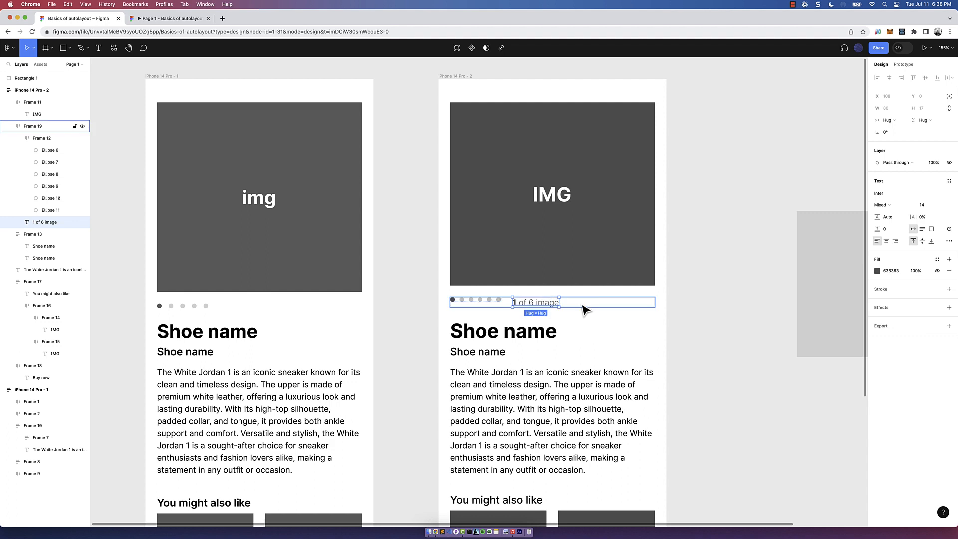
{"action": "left_click", "coordinate": [679, 278]}
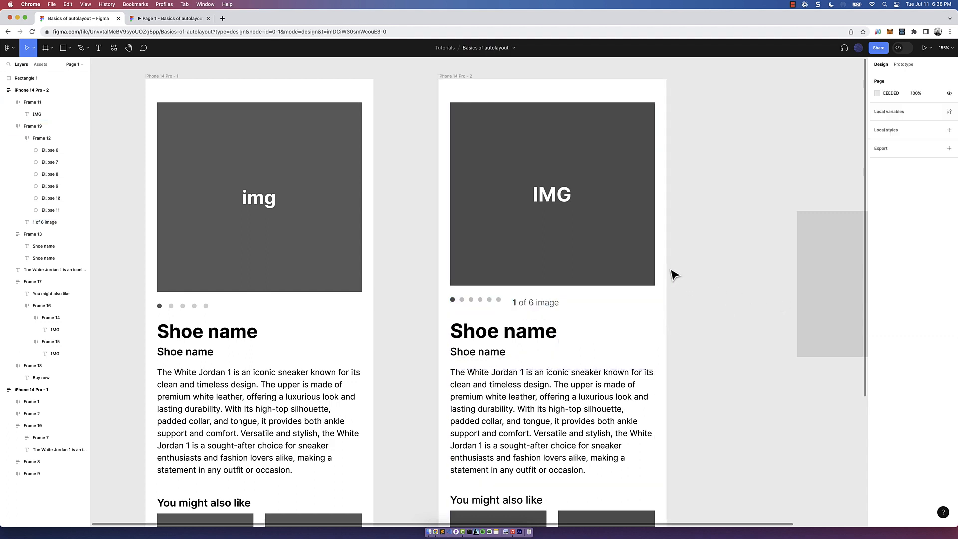
- Center-align the pagination row's contents vertically and set their spacing to Auto, so dots and counter sit at opposite ends
{"action": "left_click", "coordinate": [619, 307]}
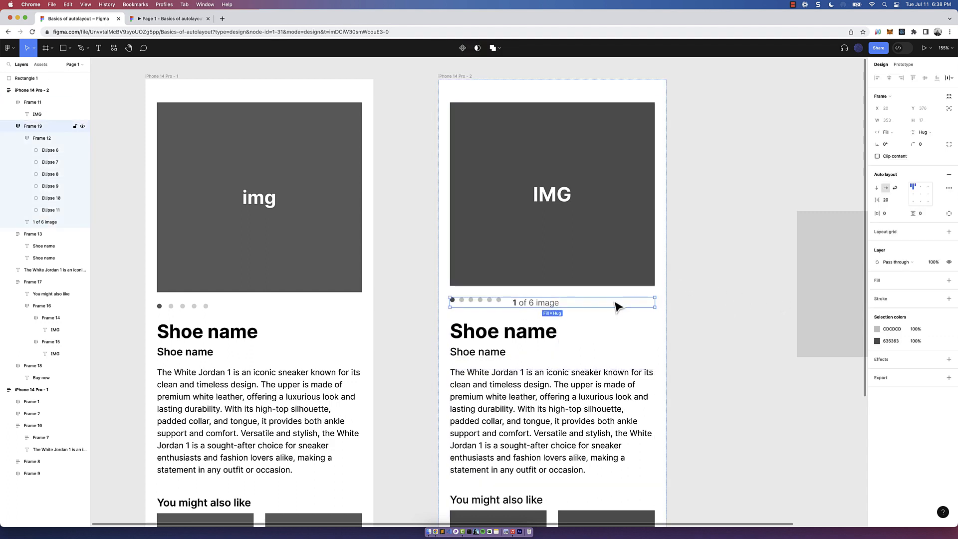
{"action": "left_click", "coordinate": [922, 196]}
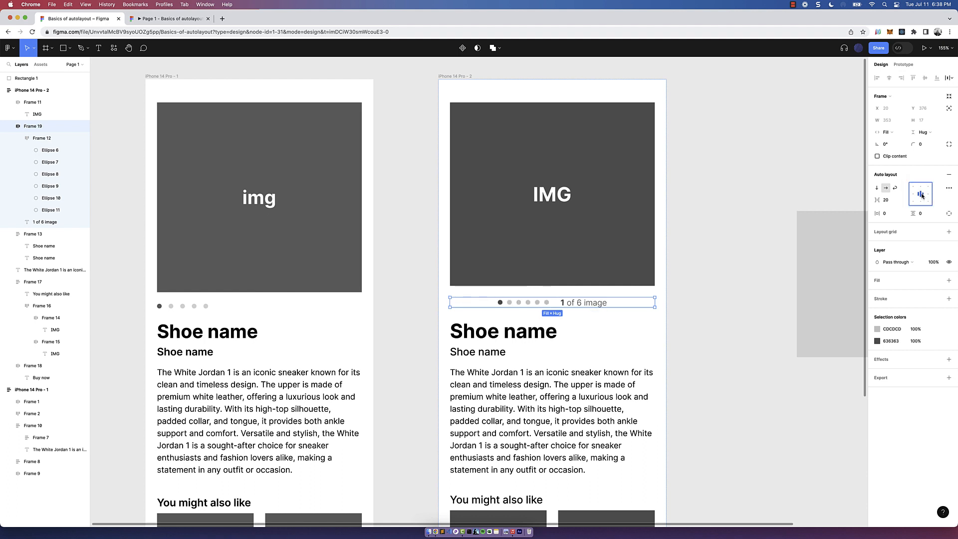
{"action": "double_click", "coordinate": [922, 196]}
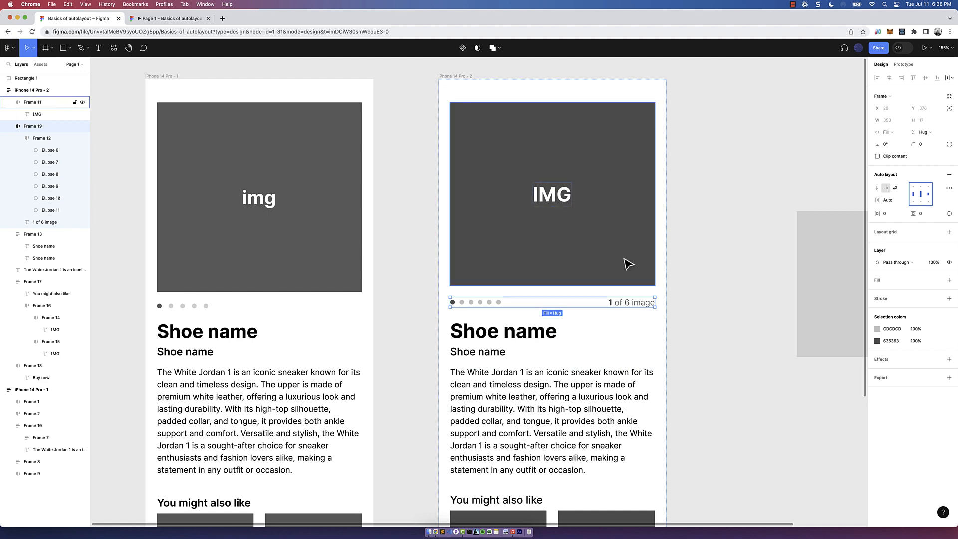
{"action": "left_click", "coordinate": [729, 306]}
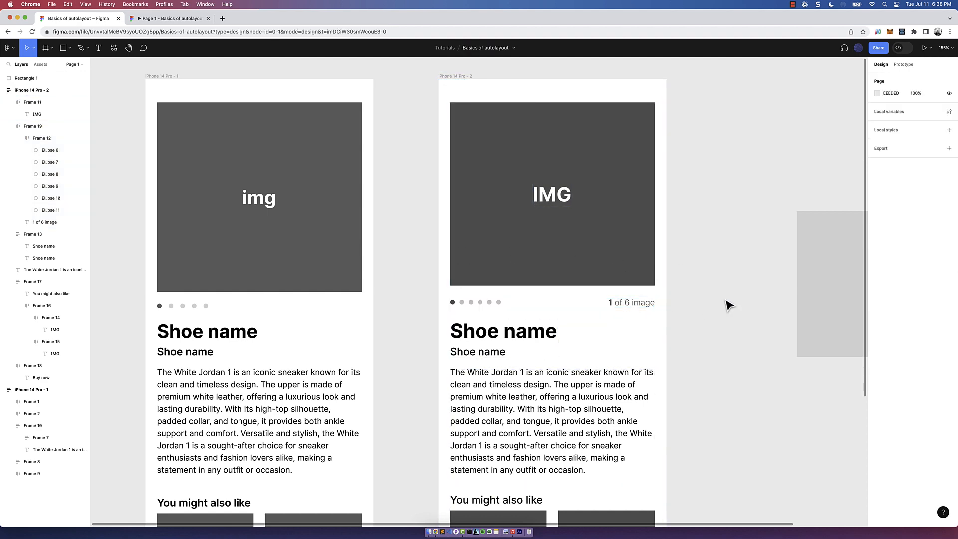
- Try a vertical padding of 20 on the Buy now button in iPhone 14 Pro - 2, and undo it
{"action": "scroll", "coordinate": [663, 306], "scroll_direction": "down", "scroll_amount": 5, "text": "ctrl"}
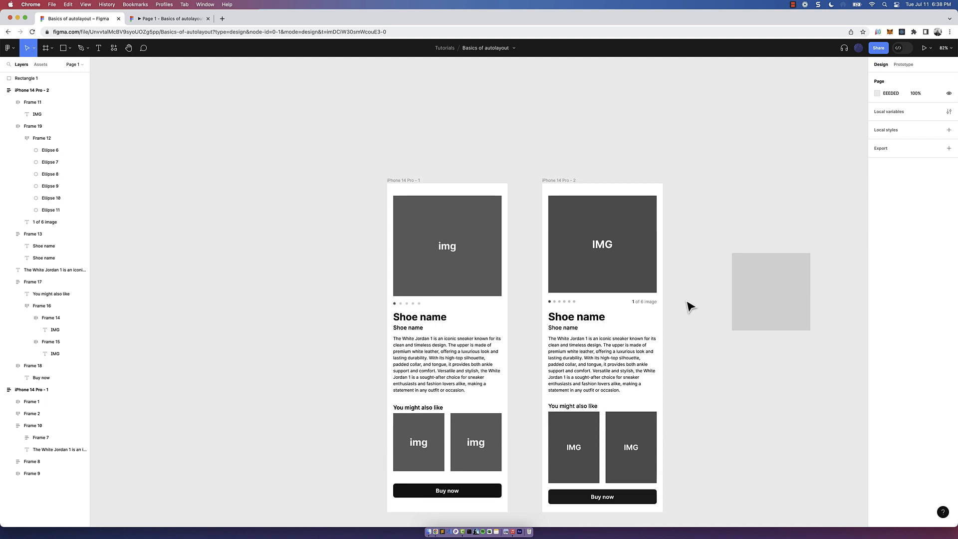
{"action": "scroll", "coordinate": [689, 306], "scroll_direction": "down", "scroll_amount": 1}
{"action": "scroll", "coordinate": [690, 306], "scroll_direction": "down", "scroll_amount": 2}
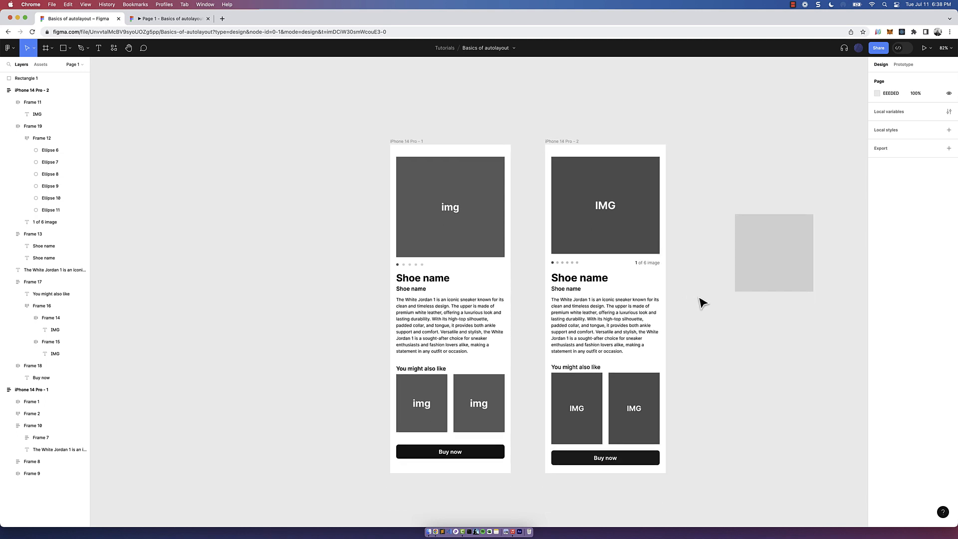
{"action": "left_click", "coordinate": [634, 455]}
{"action": "scroll", "coordinate": [632, 455], "scroll_direction": "down", "scroll_amount": 1}
{"action": "scroll", "coordinate": [632, 455], "scroll_direction": "down", "scroll_amount": 2}
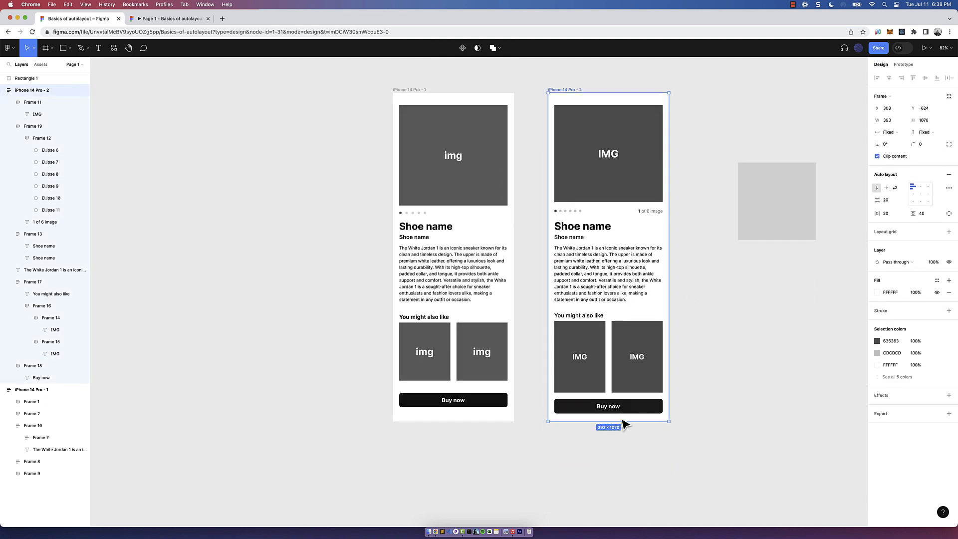
{"action": "left_click", "coordinate": [636, 410]}
{"action": "scroll", "coordinate": [638, 410], "scroll_direction": "up", "scroll_amount": 3}
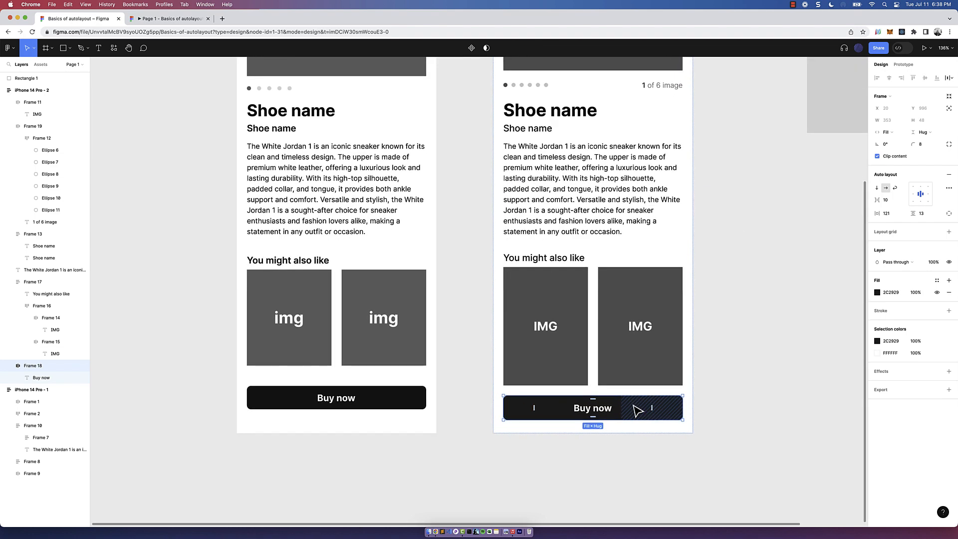
{"action": "left_click", "coordinate": [925, 214]}
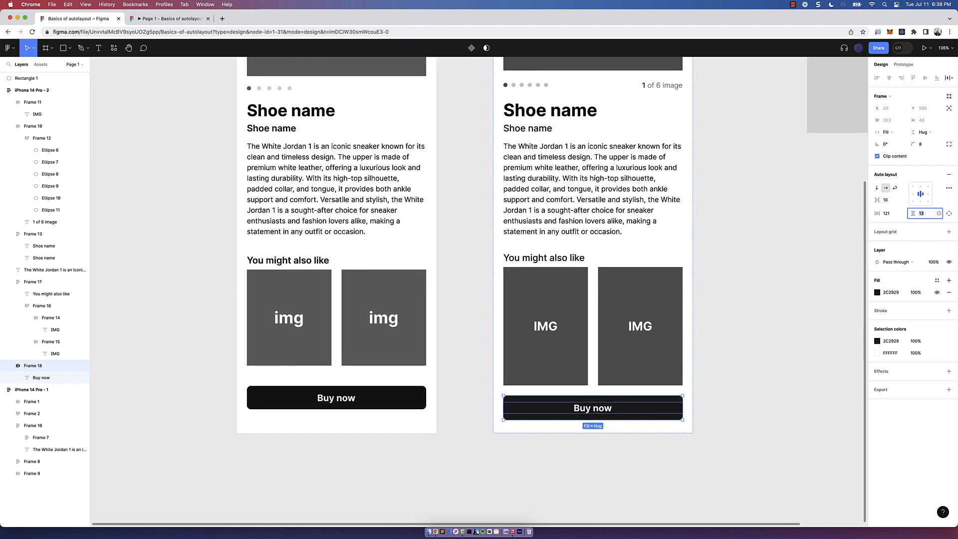
{"action": "type", "text": "20"}
{"action": "key", "text": "Return"}
{"action": "key", "text": "super+z"}
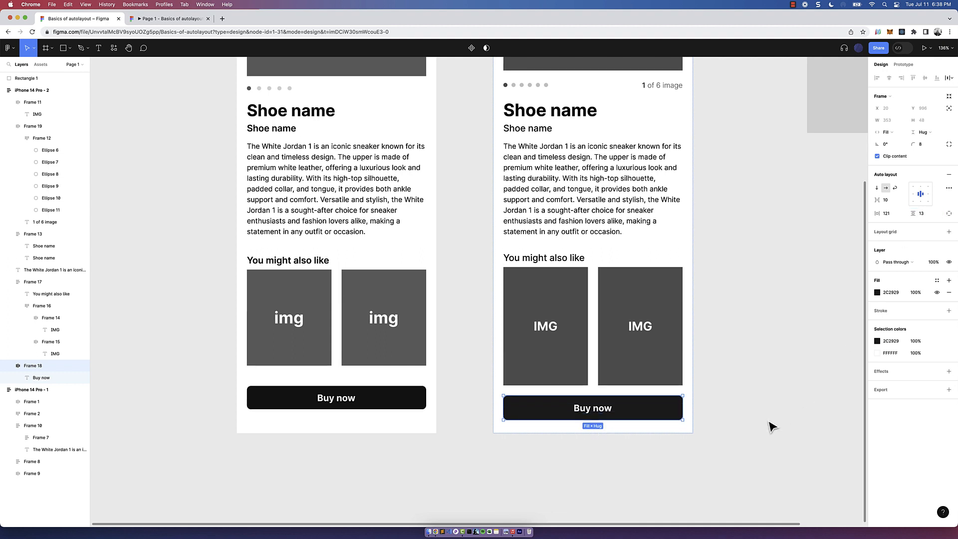
- Examine the spacing between the "You might also like" section and the Buy now button, and the page frame's auto layout gap
{"action": "left_click", "coordinate": [652, 373]}
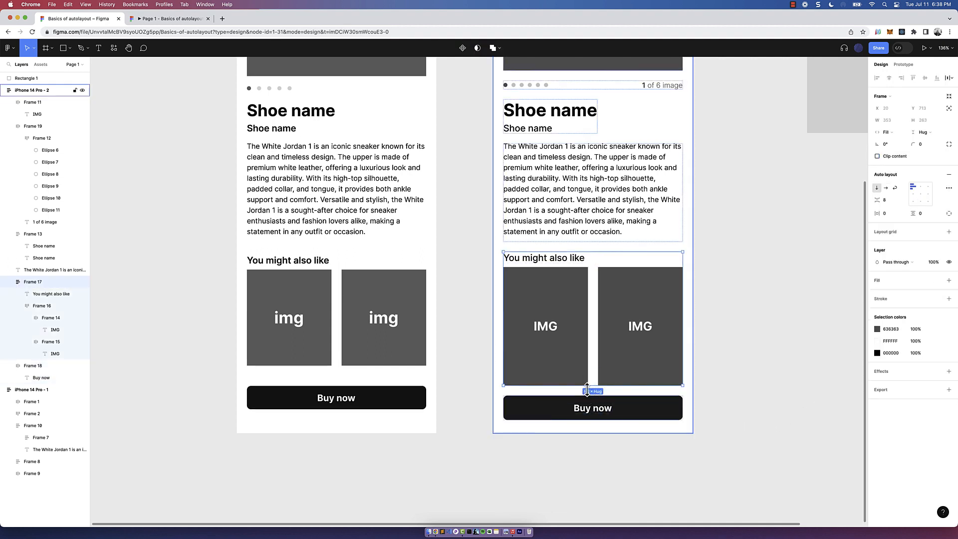
{"action": "scroll", "coordinate": [551, 397], "scroll_direction": "up", "scroll_amount": 1}
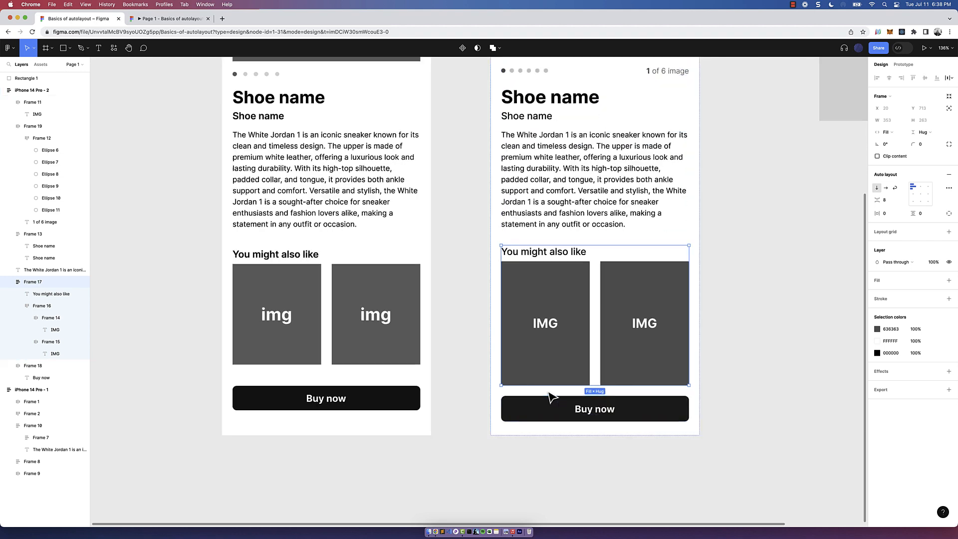
{"action": "scroll", "coordinate": [551, 396], "scroll_direction": "up", "scroll_amount": 5}
{"action": "scroll", "coordinate": [576, 315], "scroll_direction": "down", "scroll_amount": 4}
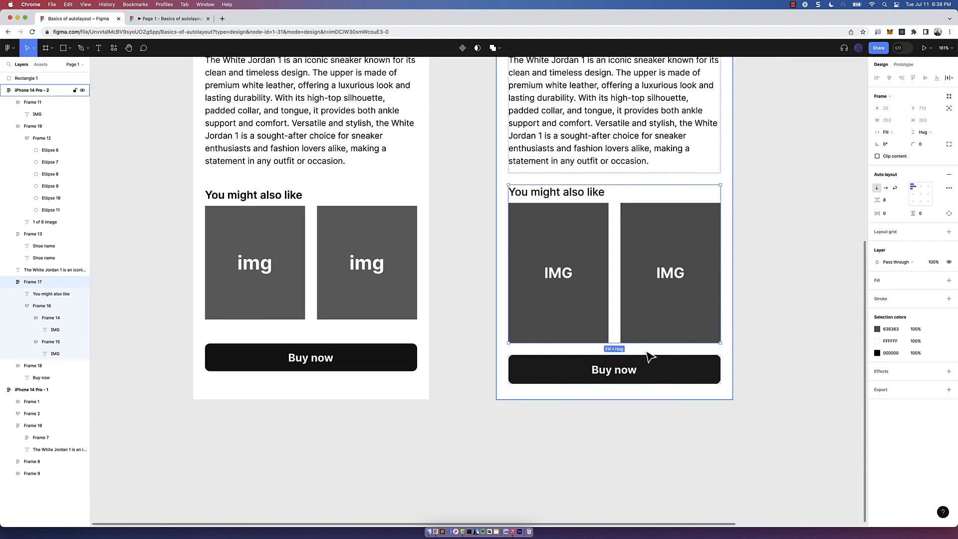
{"action": "scroll", "coordinate": [676, 344], "scroll_direction": "down", "scroll_amount": 5}
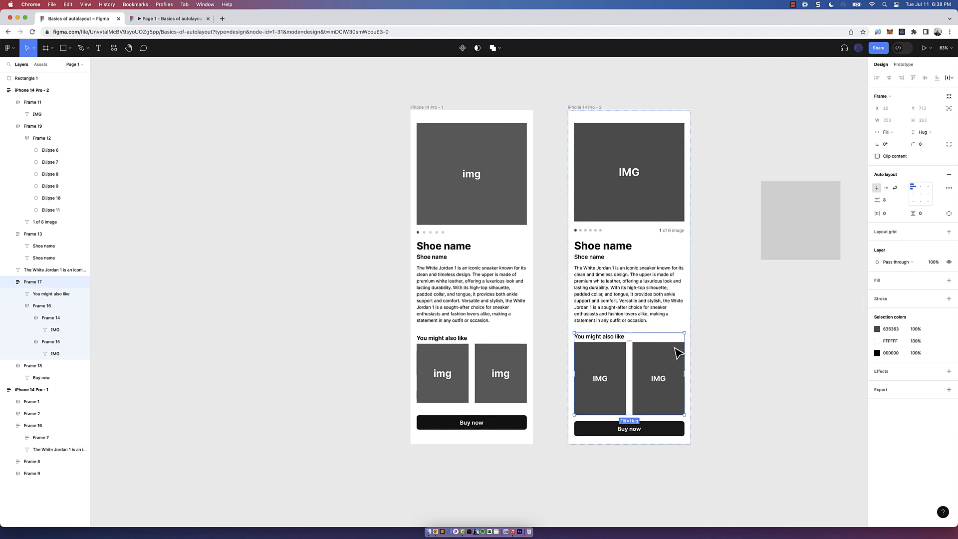
{"action": "left_click", "coordinate": [590, 109]}
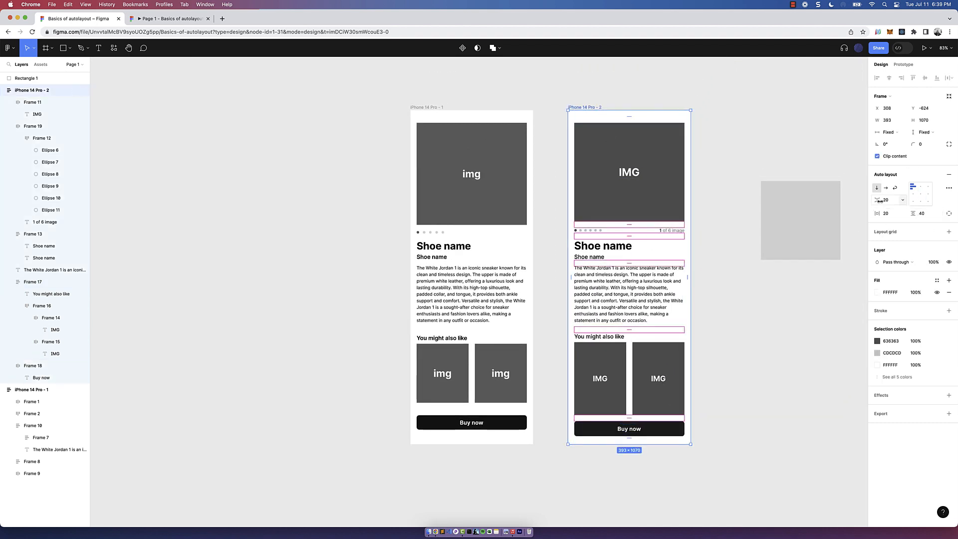
{"action": "left_click", "coordinate": [713, 427]}
- Wrap the "You might also like" section and the Buy now button of iPhone 14 Pro - 2 in a vertical auto layout frame
{"action": "scroll", "coordinate": [712, 427], "scroll_direction": "up", "scroll_amount": 3}
{"action": "left_click", "coordinate": [635, 392]}
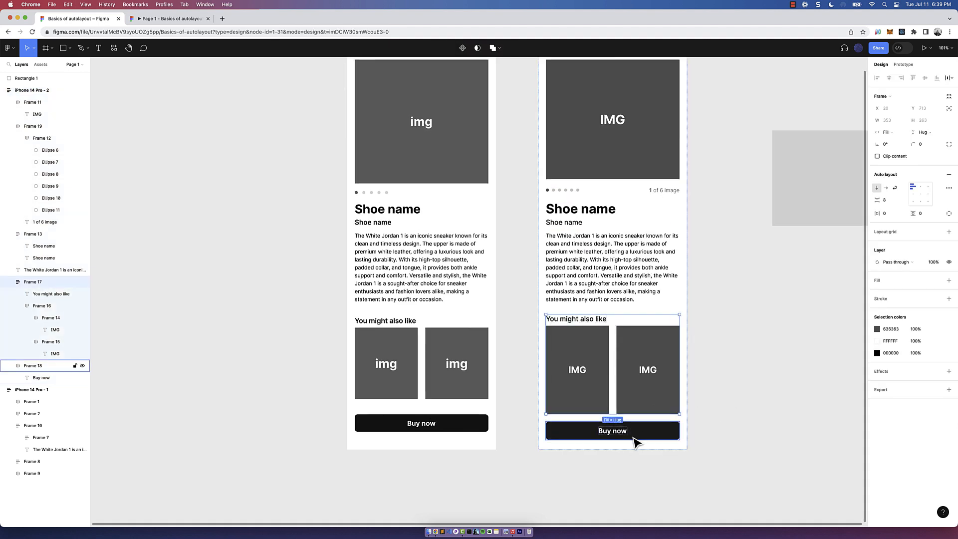
{"action": "left_click", "coordinate": [634, 438], "text": "shift"}
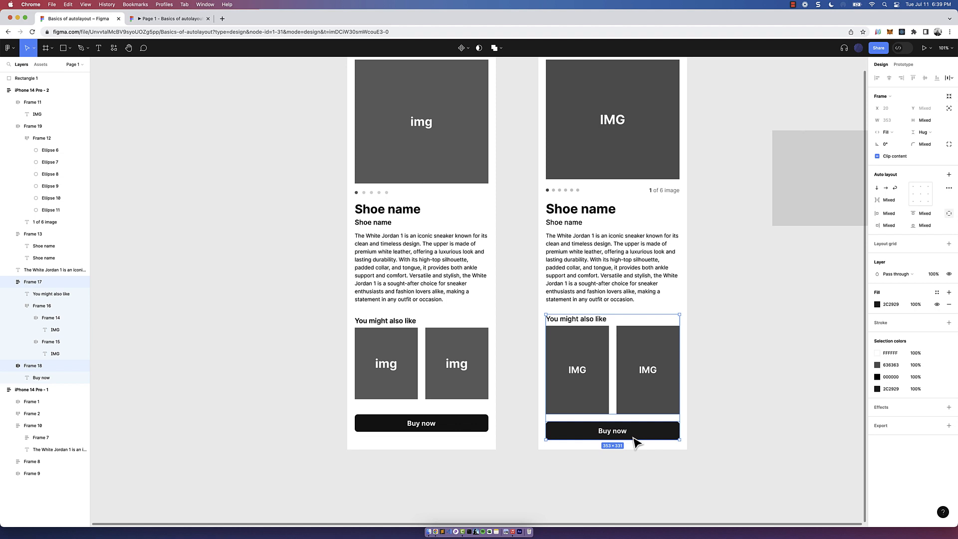
{"action": "key", "text": "shift+a"}
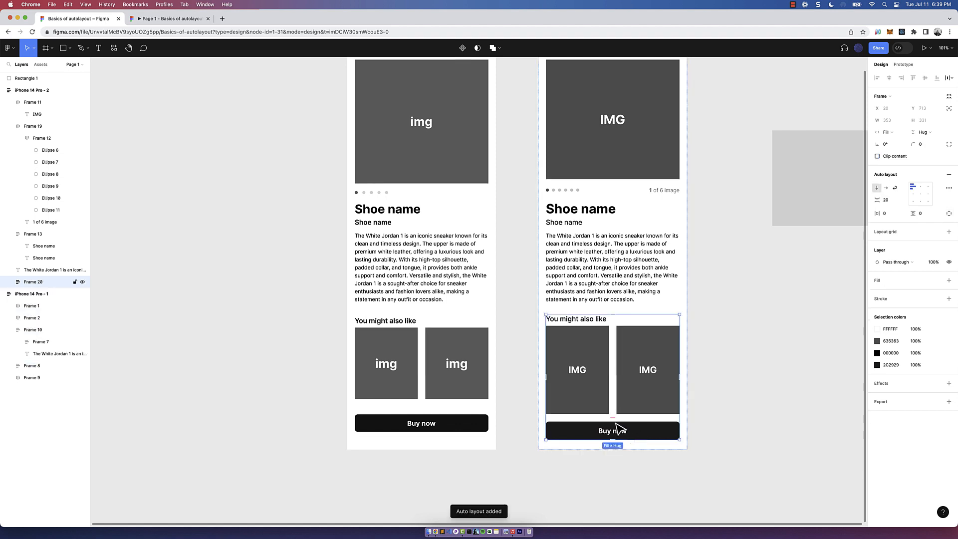
- Set the gap between the "You might also like" section and the Buy now button to 30
{"action": "left_click_drag", "start_coordinate": [613, 418], "coordinate": [614, 421]}
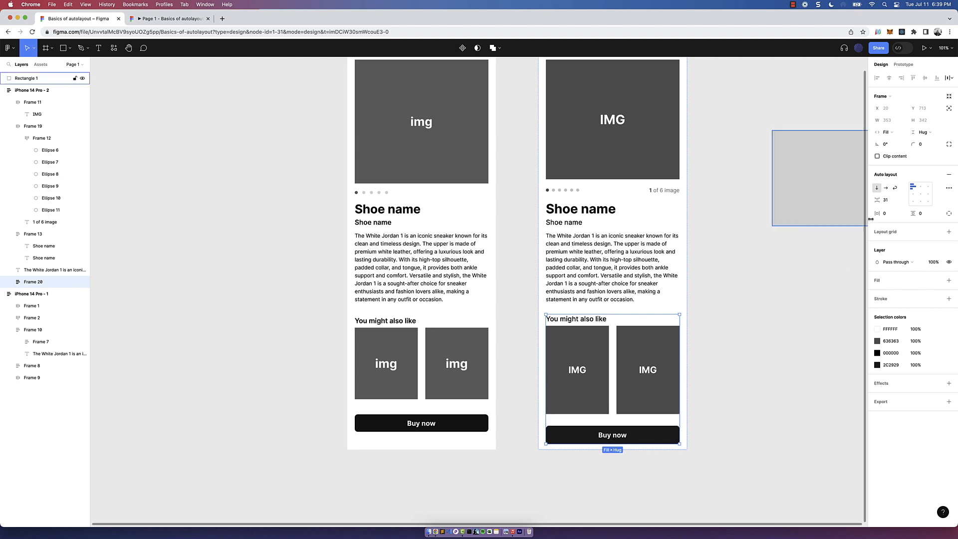
{"action": "left_click", "coordinate": [894, 201]}
{"action": "key", "text": "Down"}
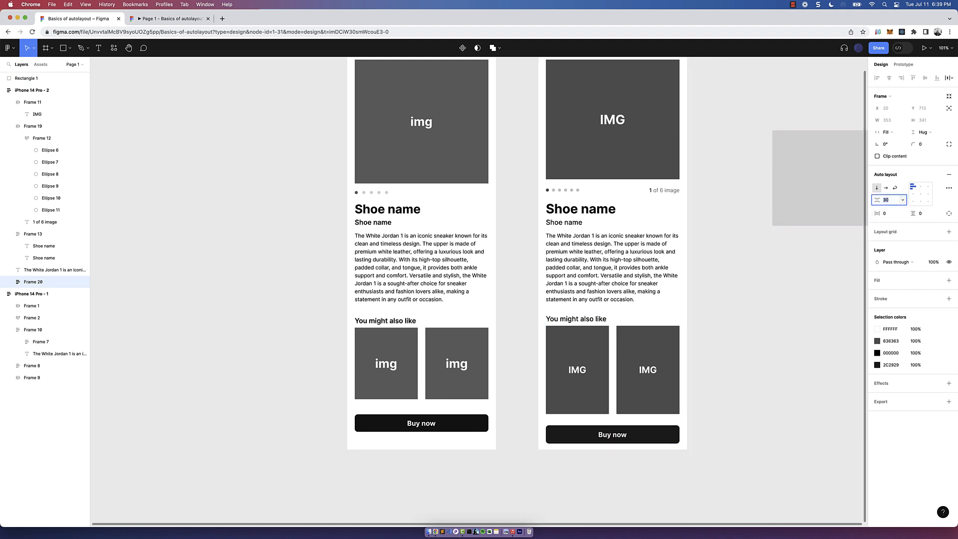
{"action": "left_click", "coordinate": [764, 374]}
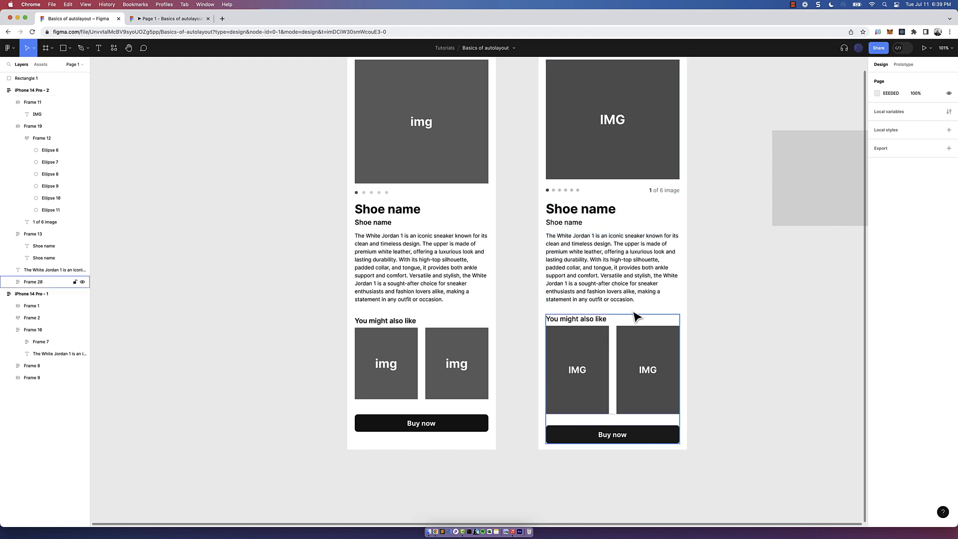
{"action": "scroll", "coordinate": [636, 145], "scroll_direction": "down", "scroll_amount": 3}
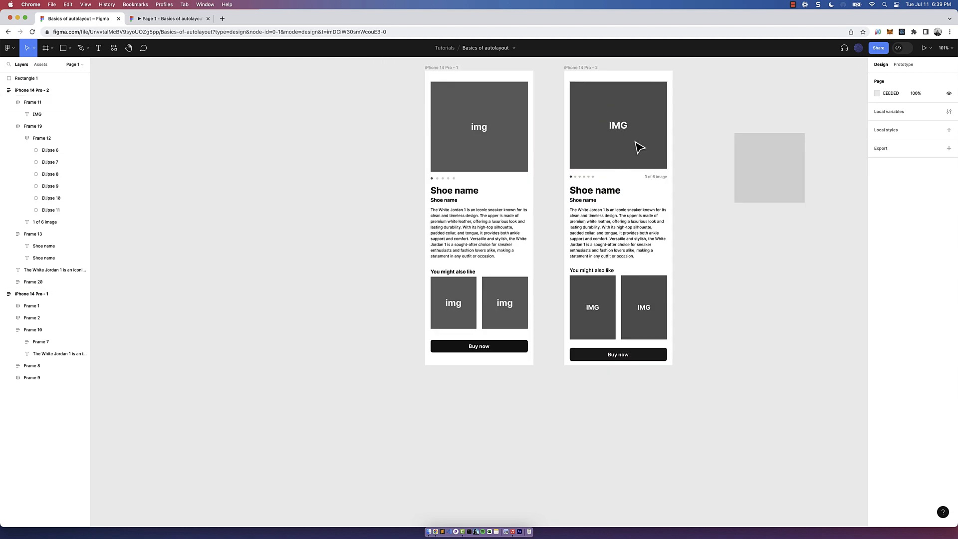
{"action": "scroll", "coordinate": [714, 330], "scroll_direction": "up", "scroll_amount": 1}
{"action": "scroll", "coordinate": [602, 200], "scroll_direction": "up", "scroll_amount": 3}
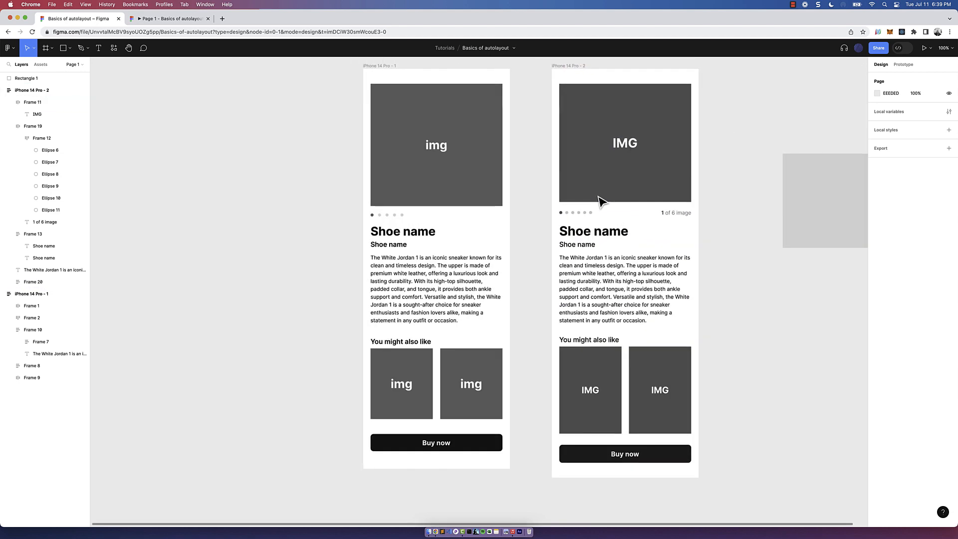
{"action": "scroll", "coordinate": [698, 295], "scroll_direction": "up", "scroll_amount": 1}
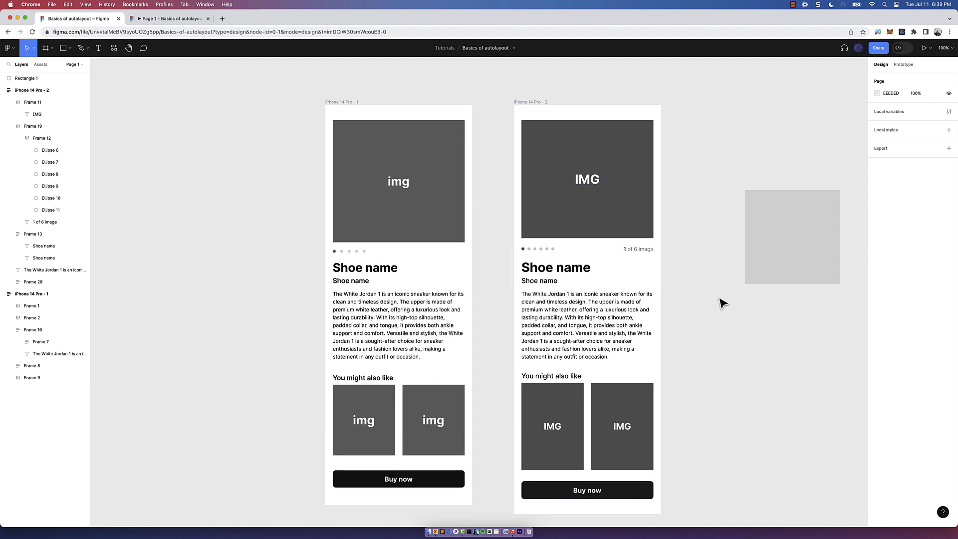